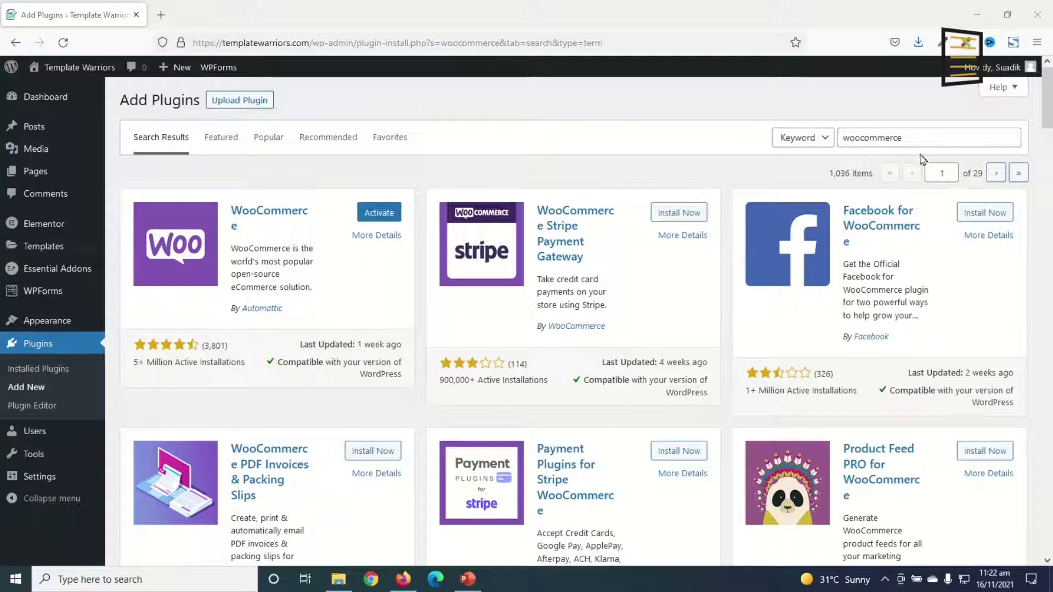
Step: Search the plugin directory for "paypal express" and install PayPal Express Checkout Payment Gateway for WooCommerce
double_click(879, 138)
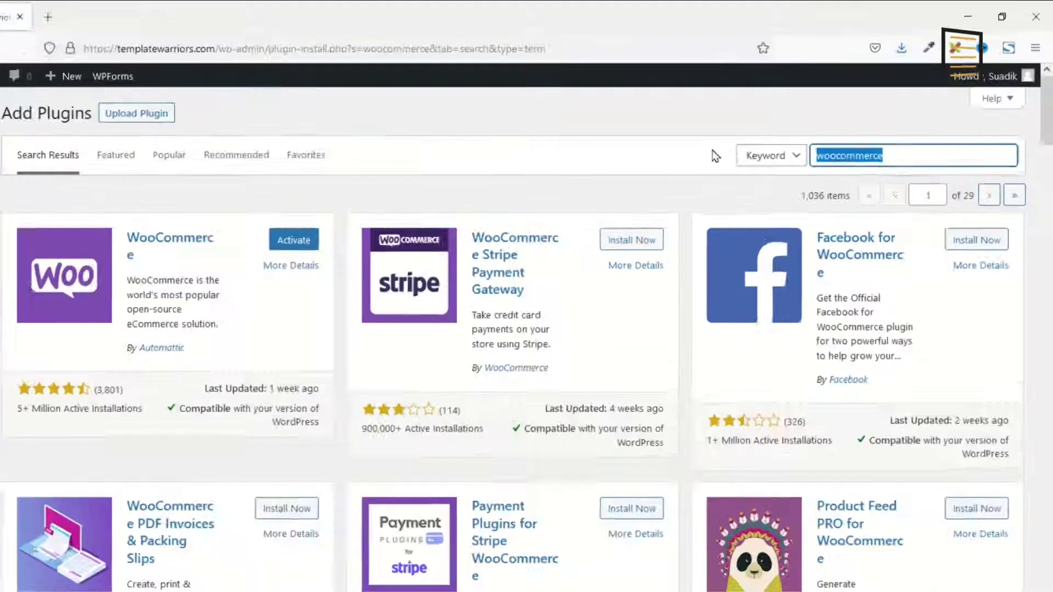
text(paypal express)
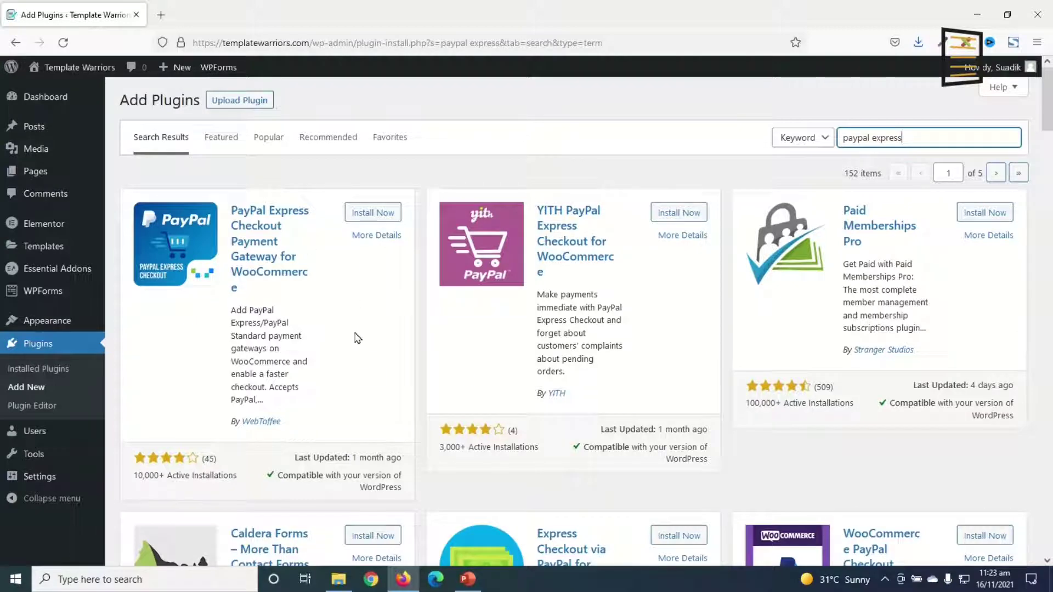
click(373, 216)
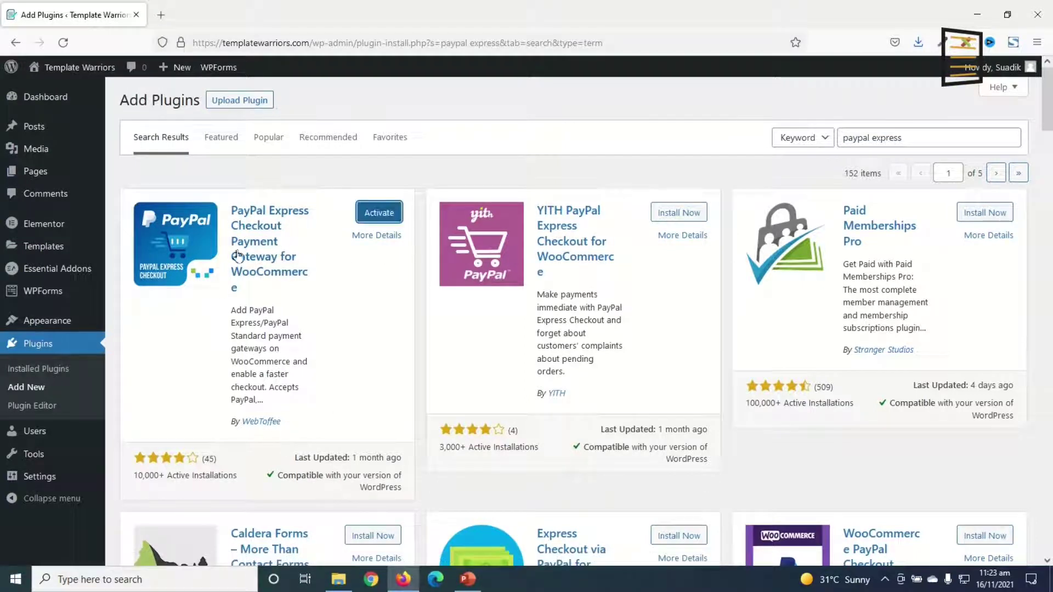
Step: Activate the PayPal Express Checkout Payment Gateway and WooCommerce plugins together with a bulk action on the installed plugins
click(37, 371)
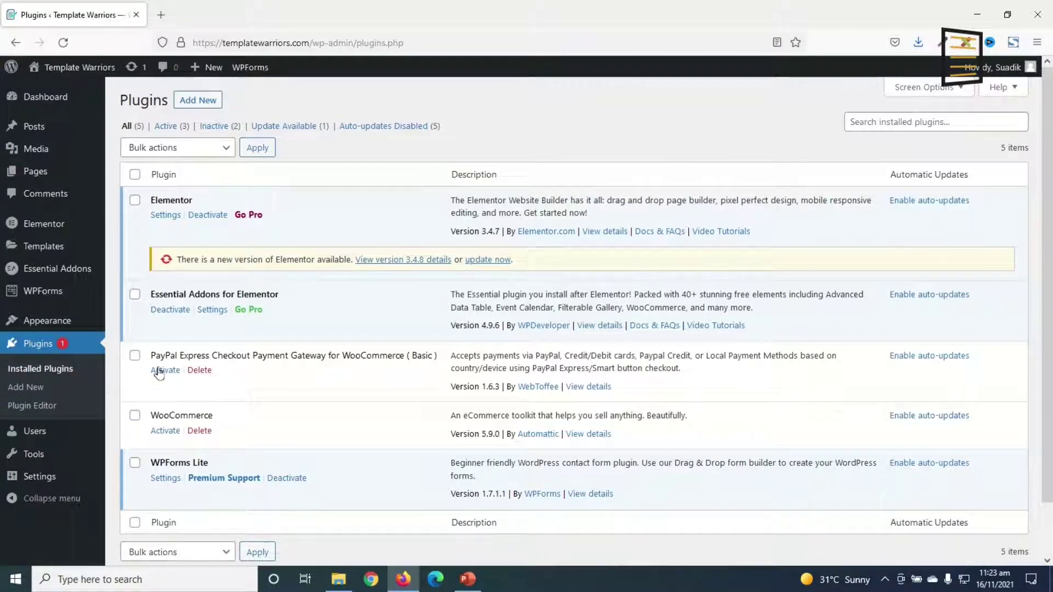
click(134, 357)
click(134, 416)
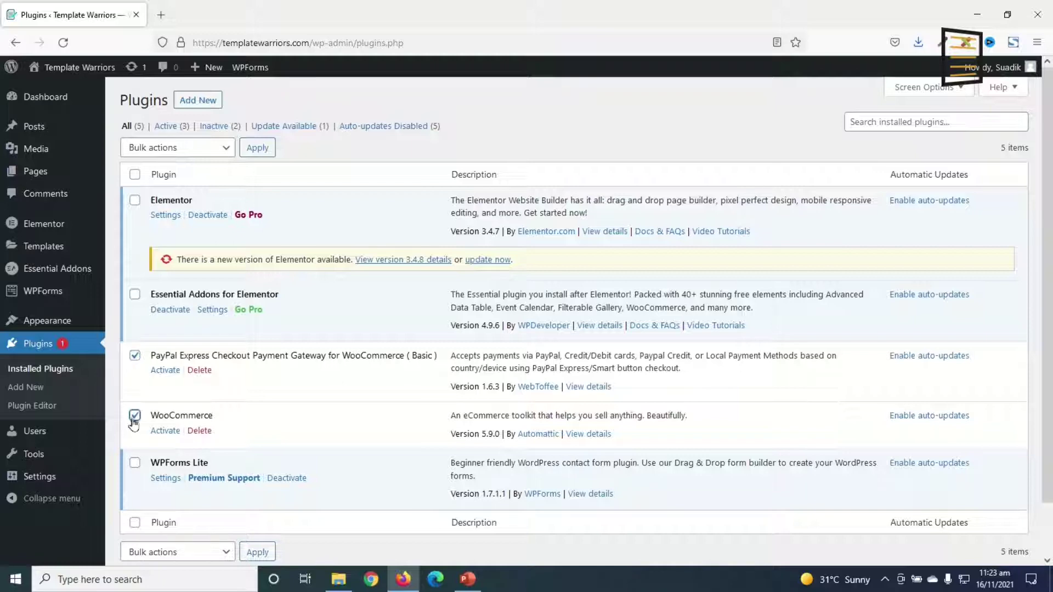
click(176, 155)
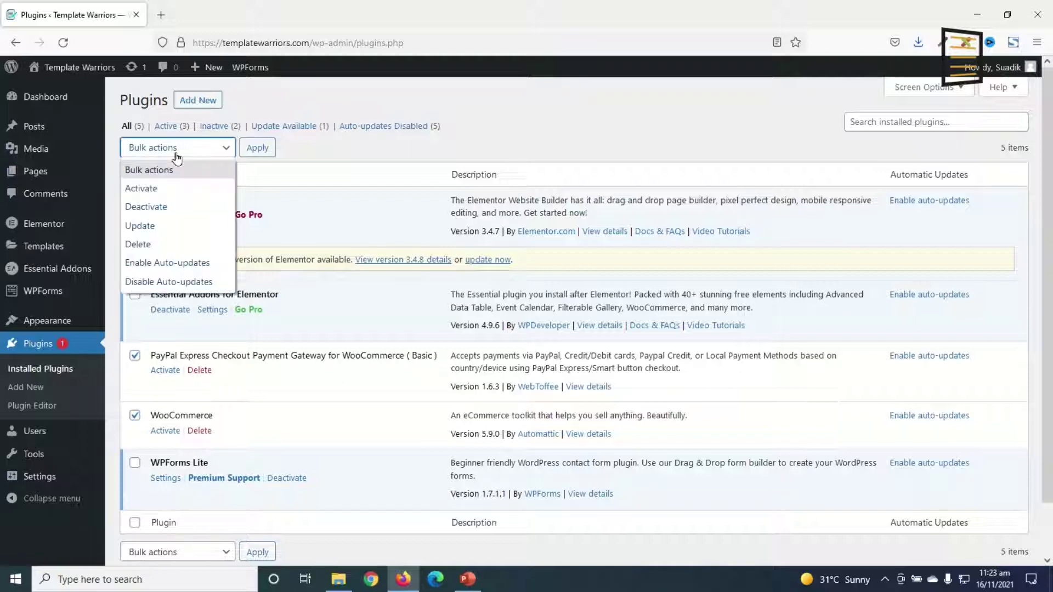
click(164, 189)
click(257, 149)
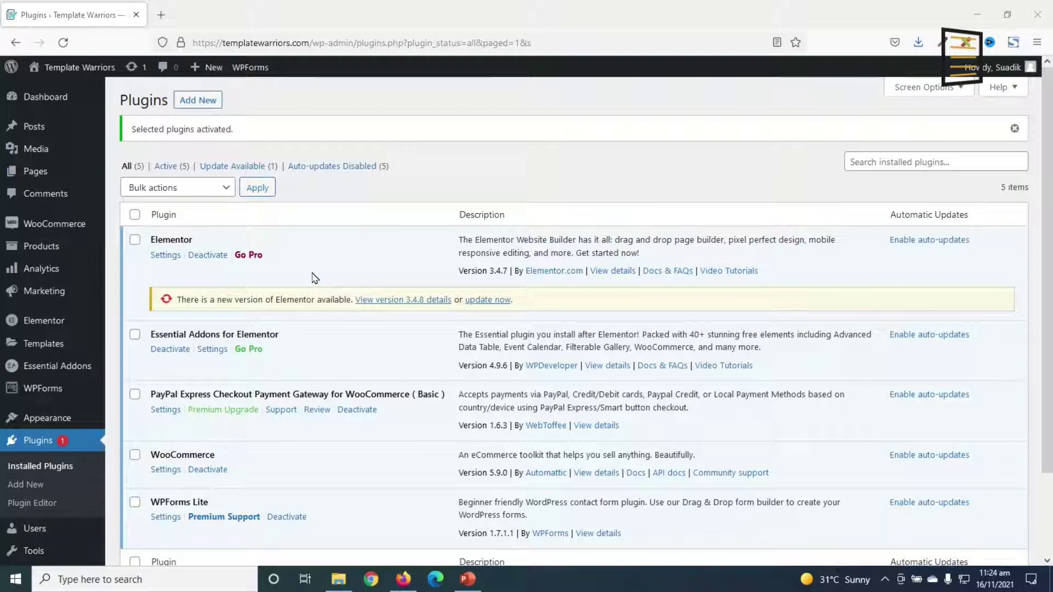
Step: Create a new product named "Corporate Letterhead Template" with the description "Download a free template now for your business needs." followed by lorem ipsum text
mouse_move(52, 253)
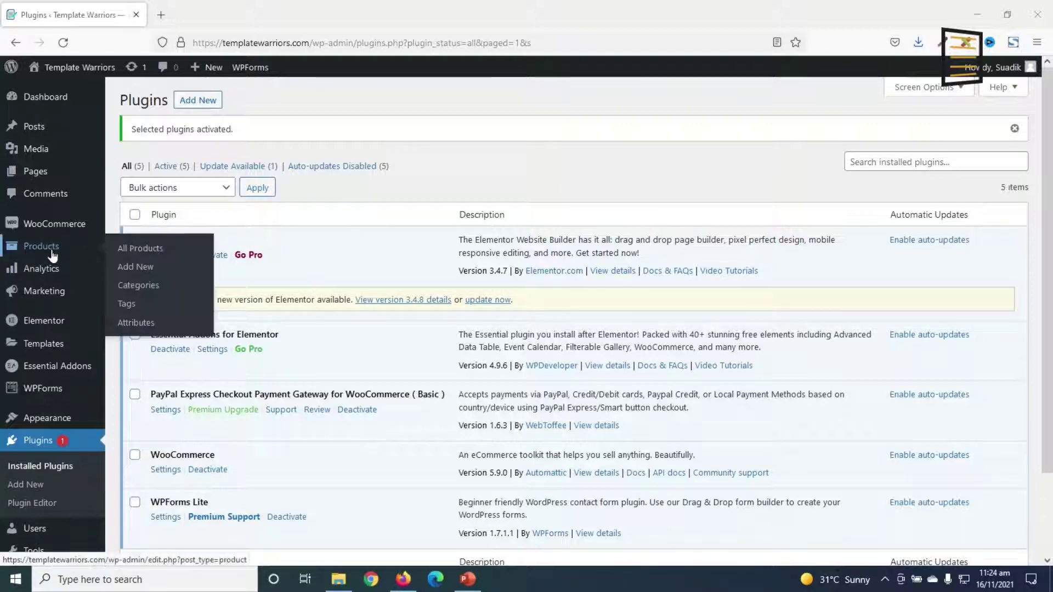
click(141, 267)
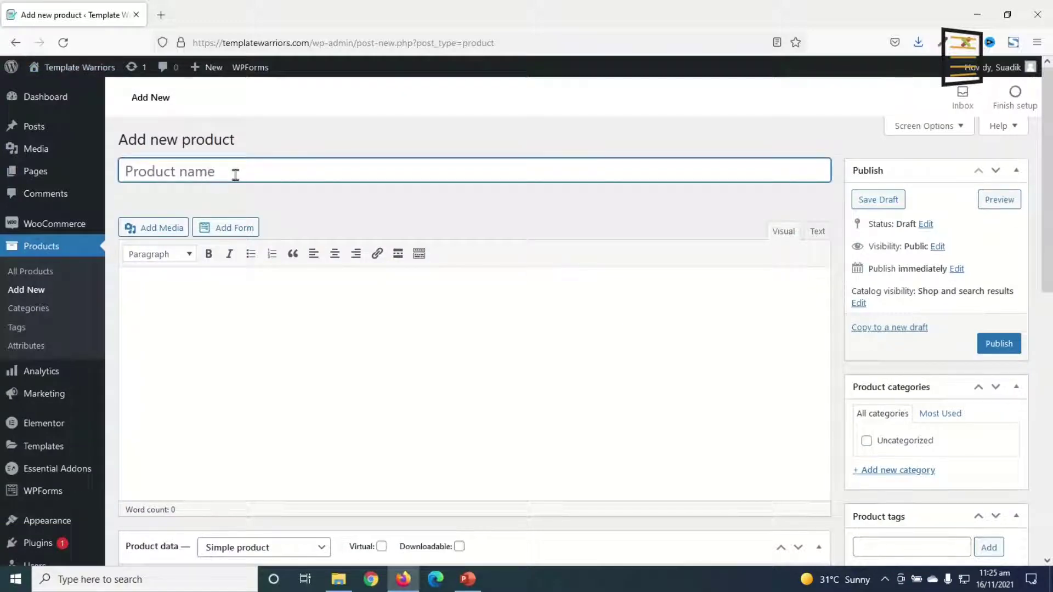
text(Corporate Letterhead Template)
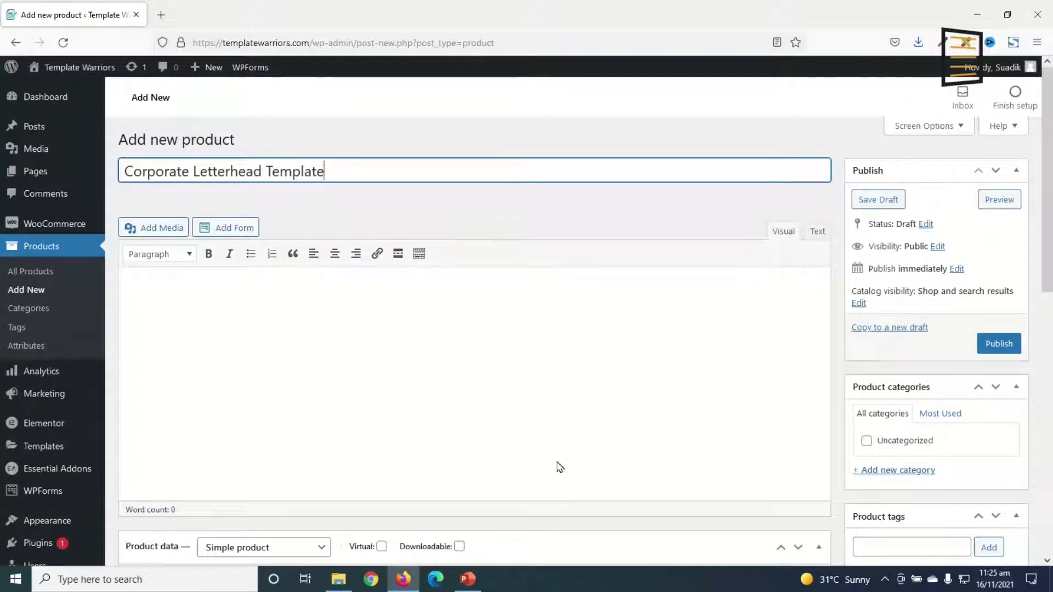
click(232, 313)
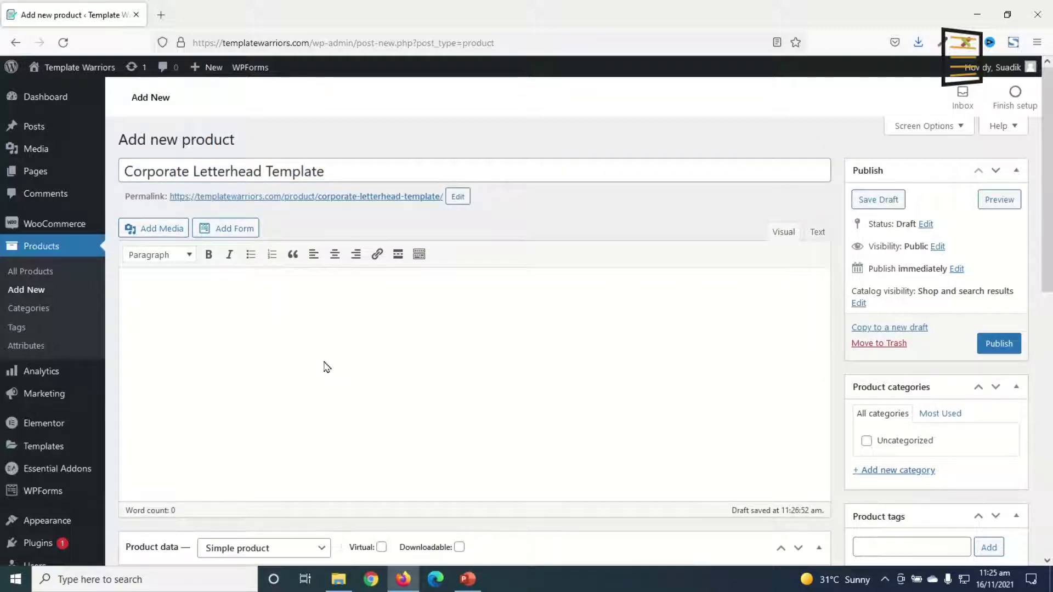
text(Download a free template for your business needs. Lorem ipsum dolor sit amet, consectetur adipiscing elit. Ut elit tellus, luctus nec ullamcorper mattis, pulvinar dapibus leo.)
Step: Mark the product as downloadable and set its regular price to 10 and sale price to 5.99 dollars
scroll(418, 389, down, 4)
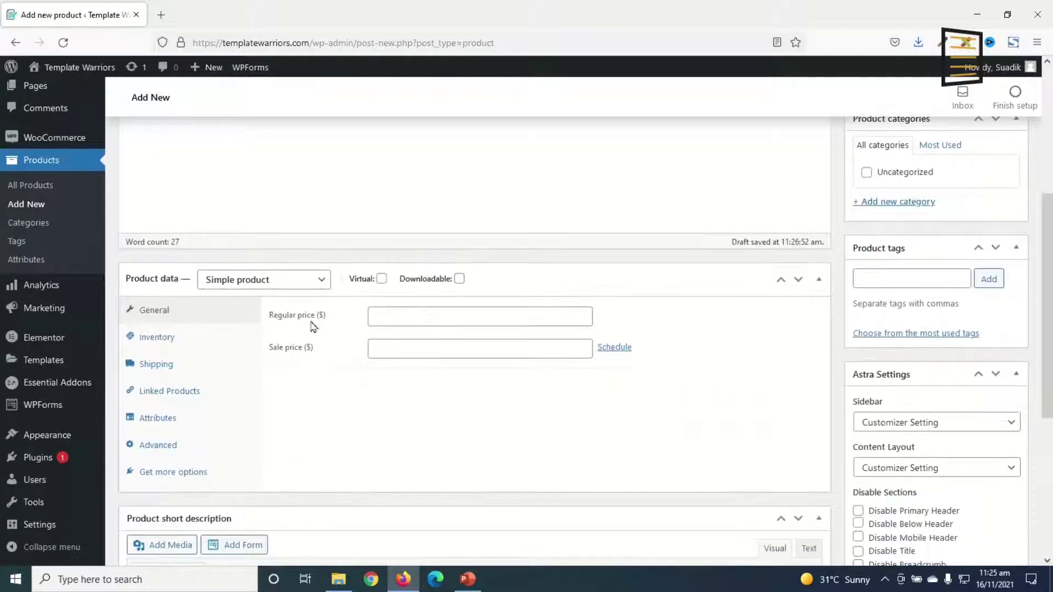
click(459, 280)
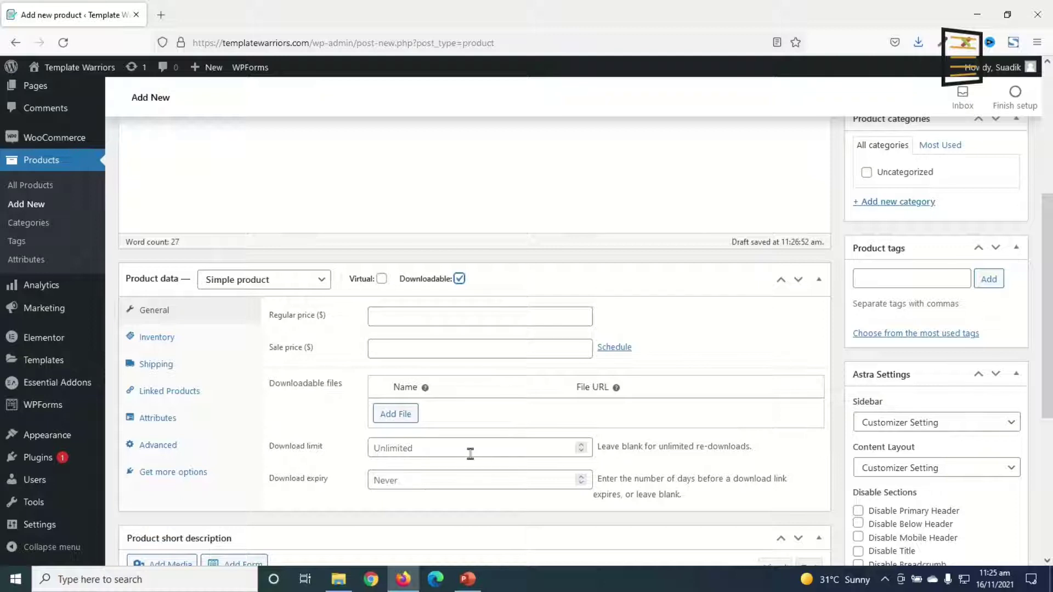
click(399, 319)
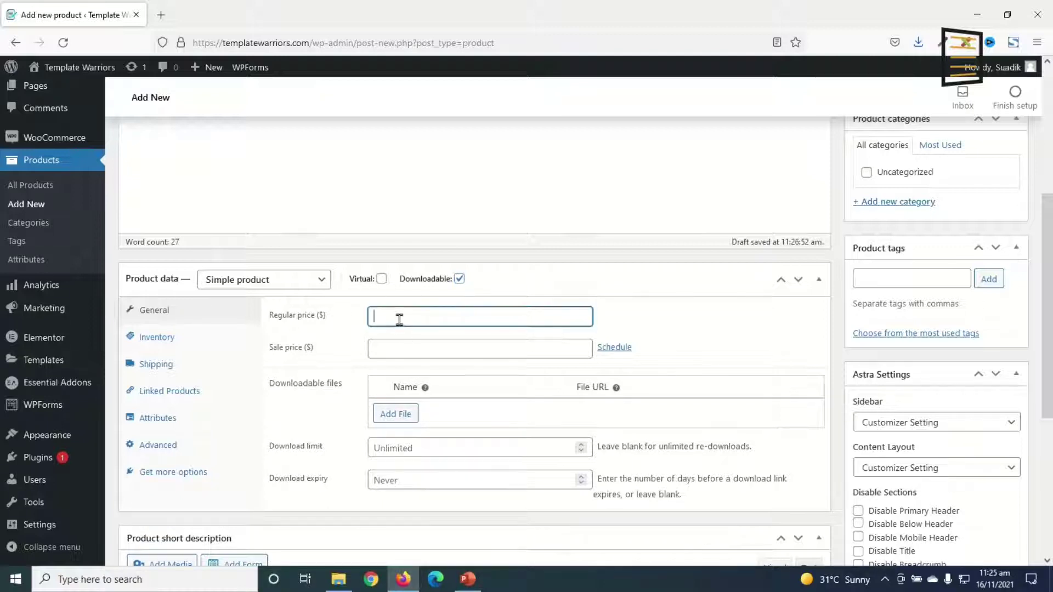
text(10)
click(634, 306)
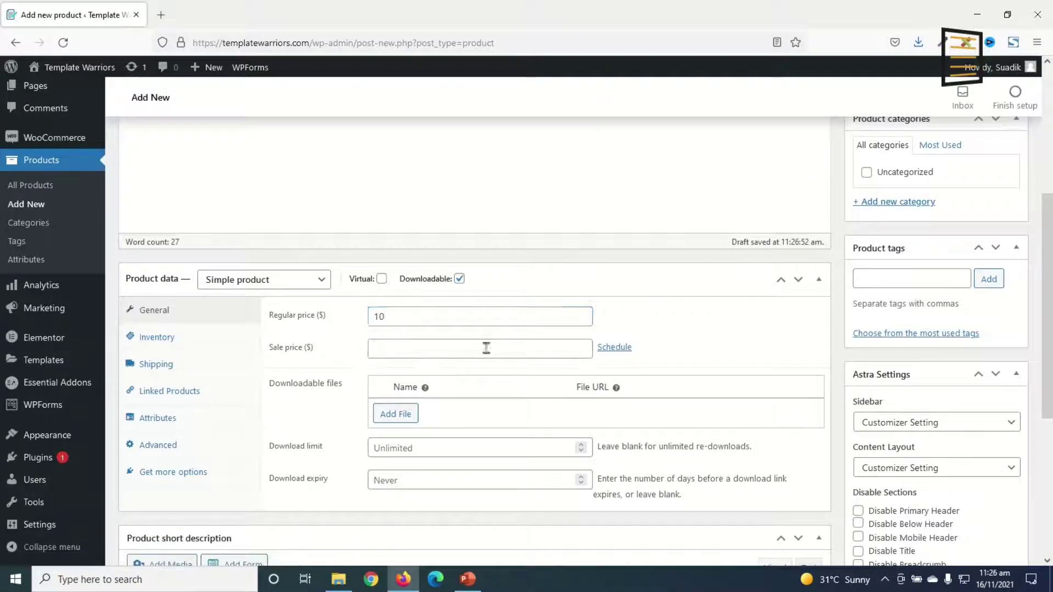
click(402, 349)
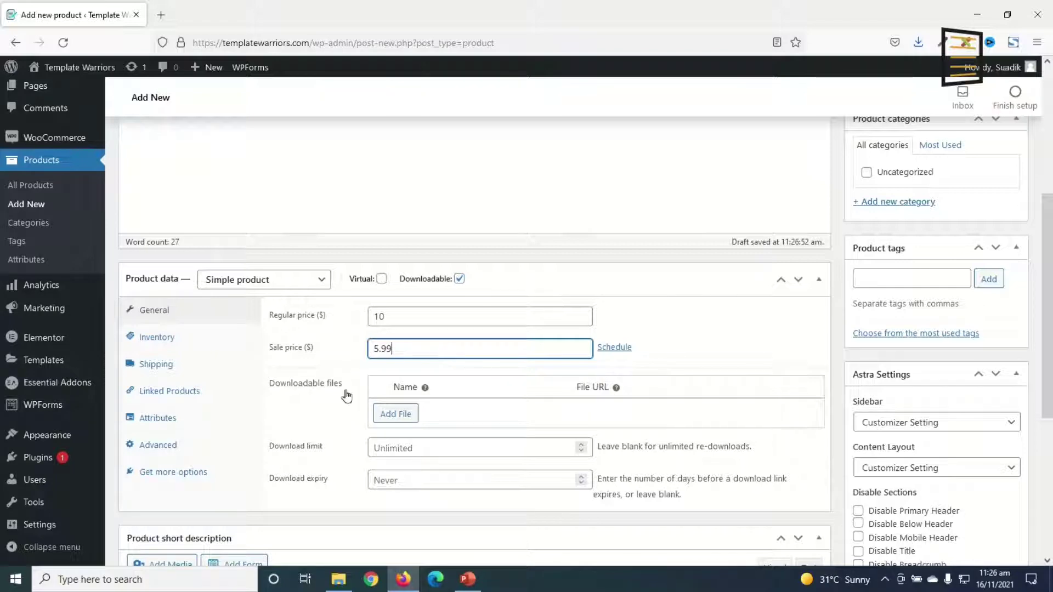
Step: Add a downloadable file named "Corporate Letterhead Template" and upload the corporate-letterhead-template zip archive from the TEMPLATE WARRIOR folder as its file
click(396, 415)
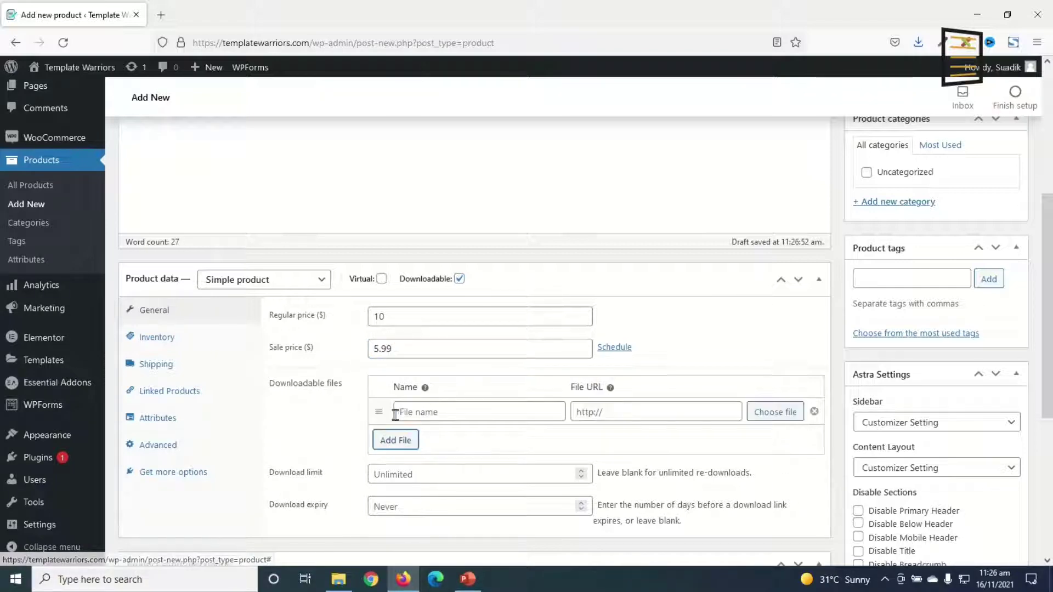
click(433, 411)
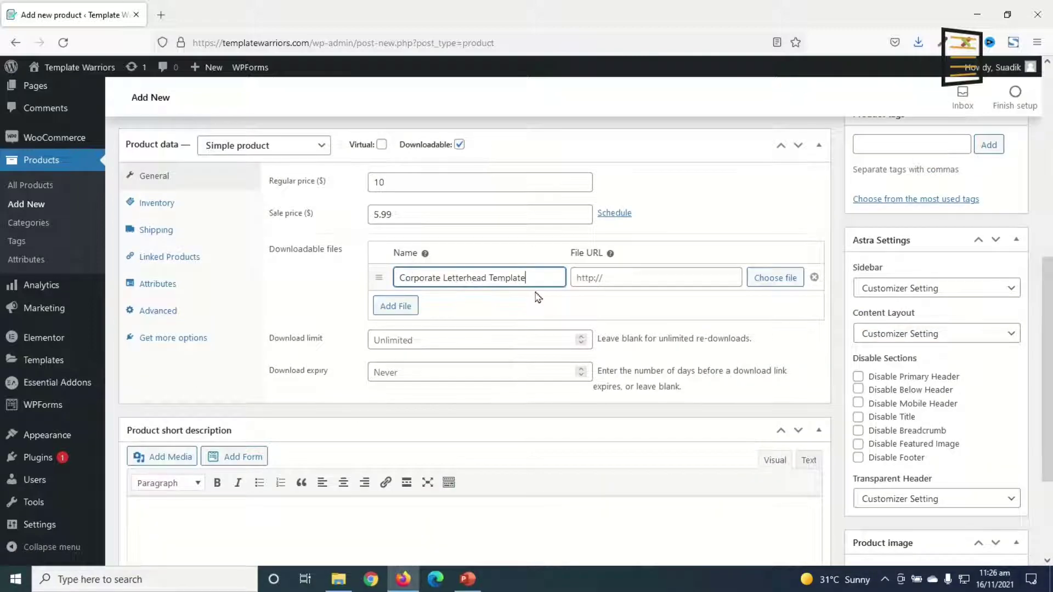
click(774, 279)
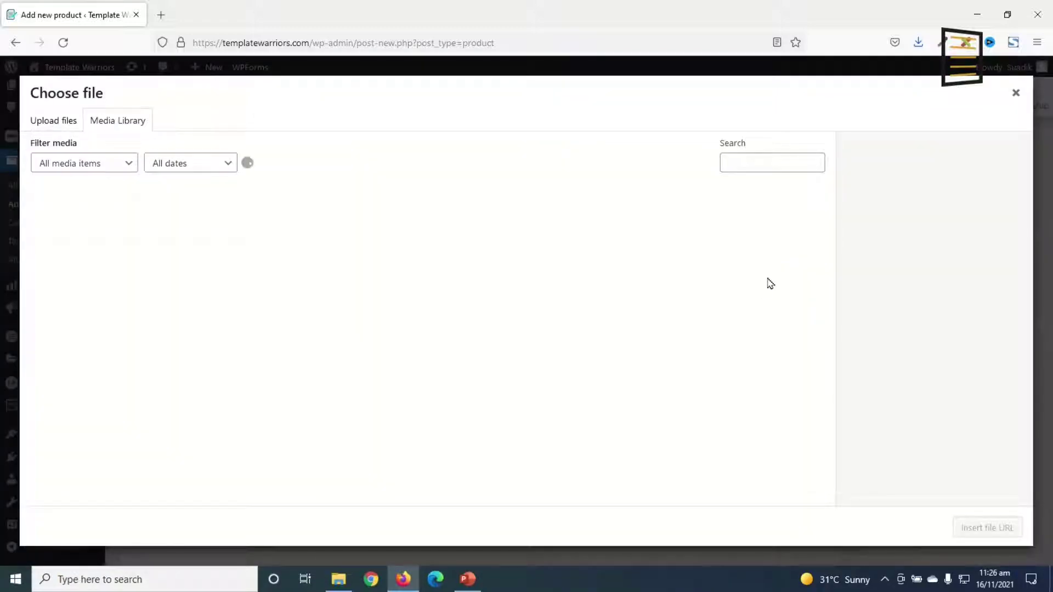
click(61, 127)
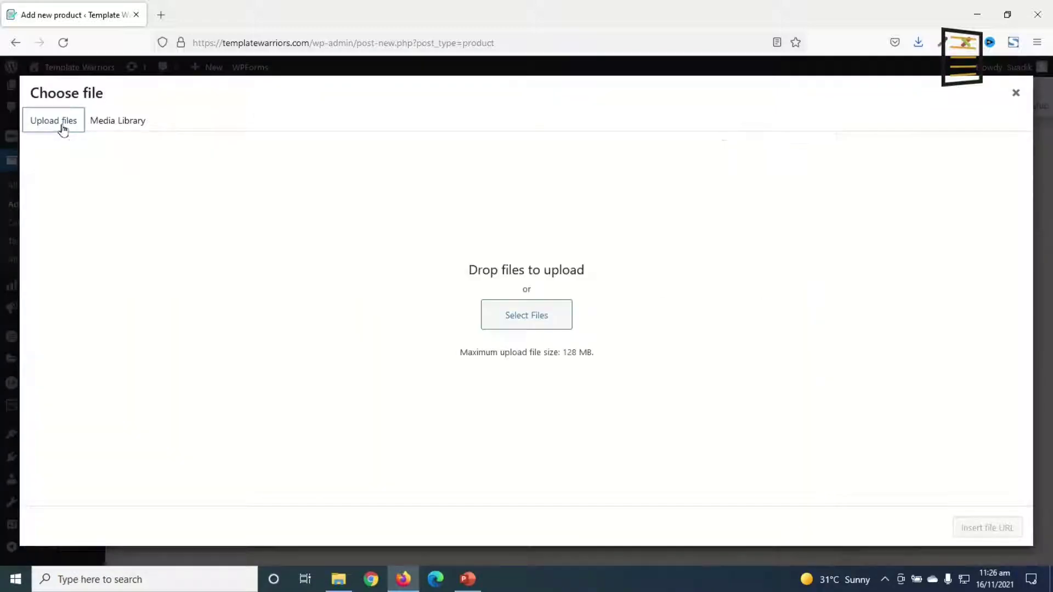
click(526, 329)
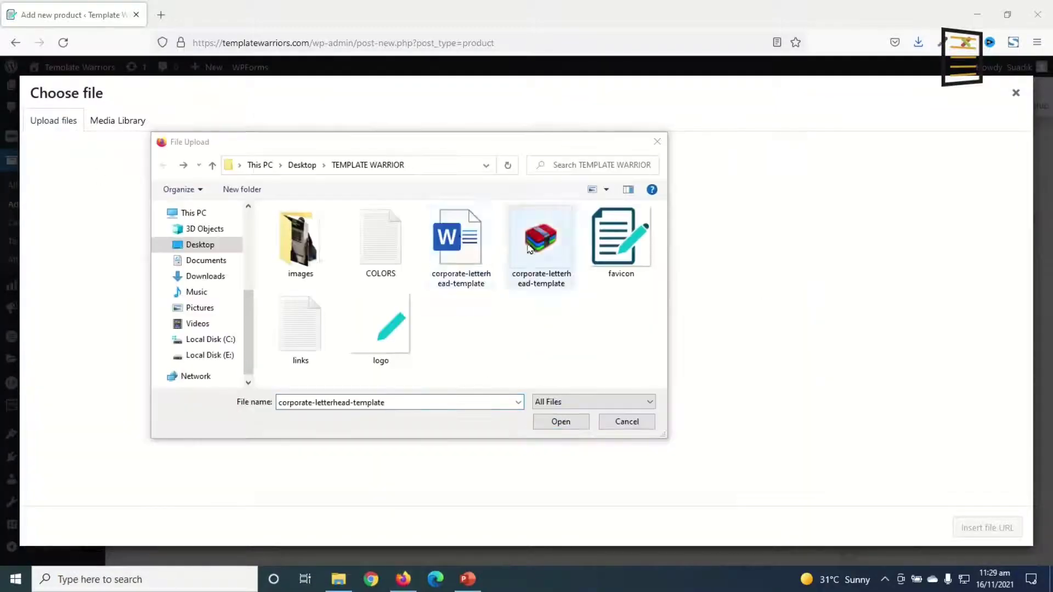
click(480, 257)
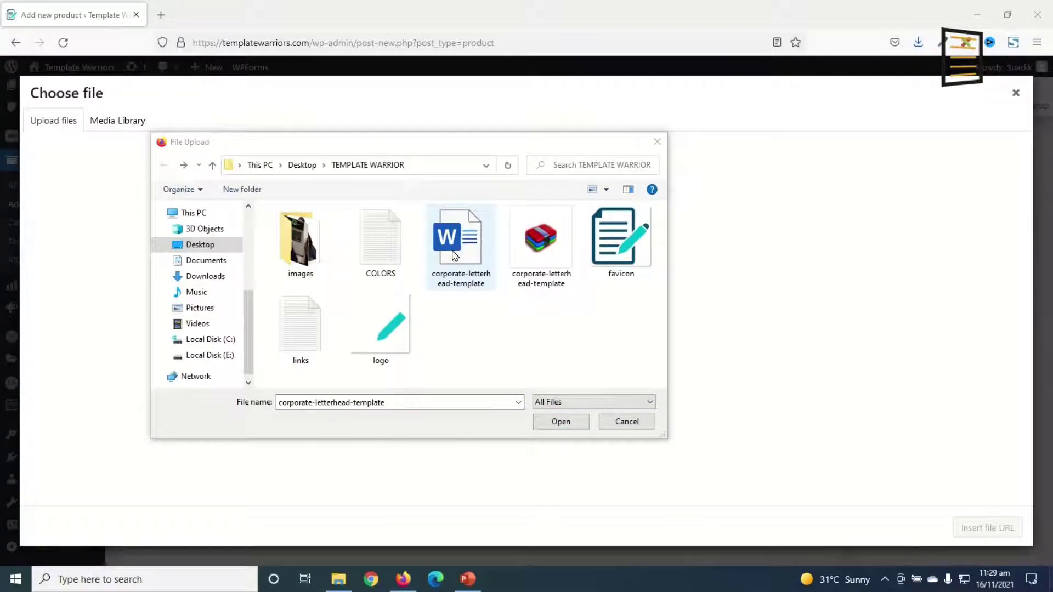
click(530, 255)
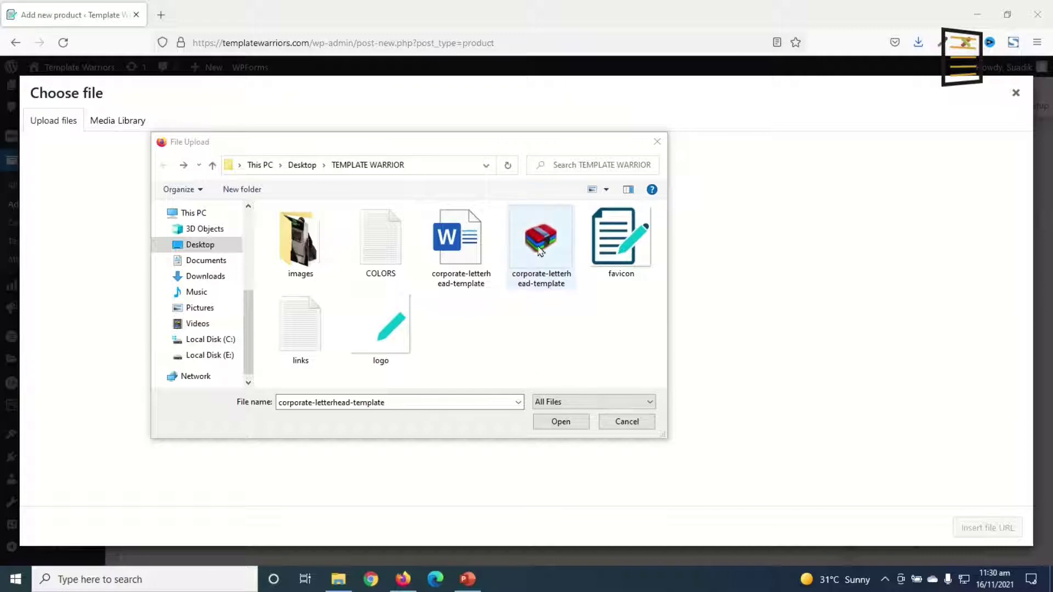
click(538, 242)
click(565, 426)
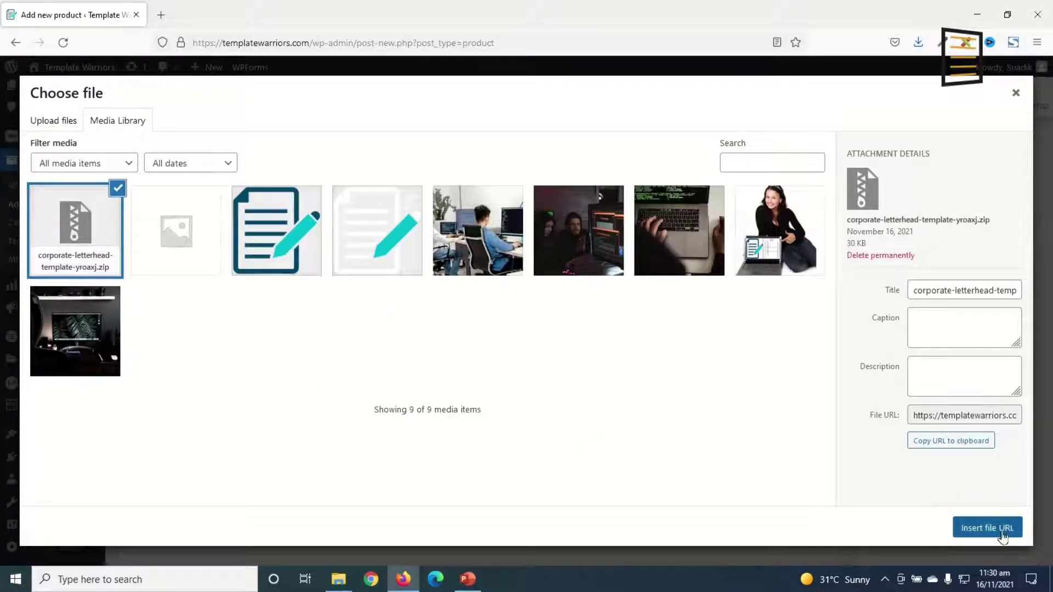
click(984, 533)
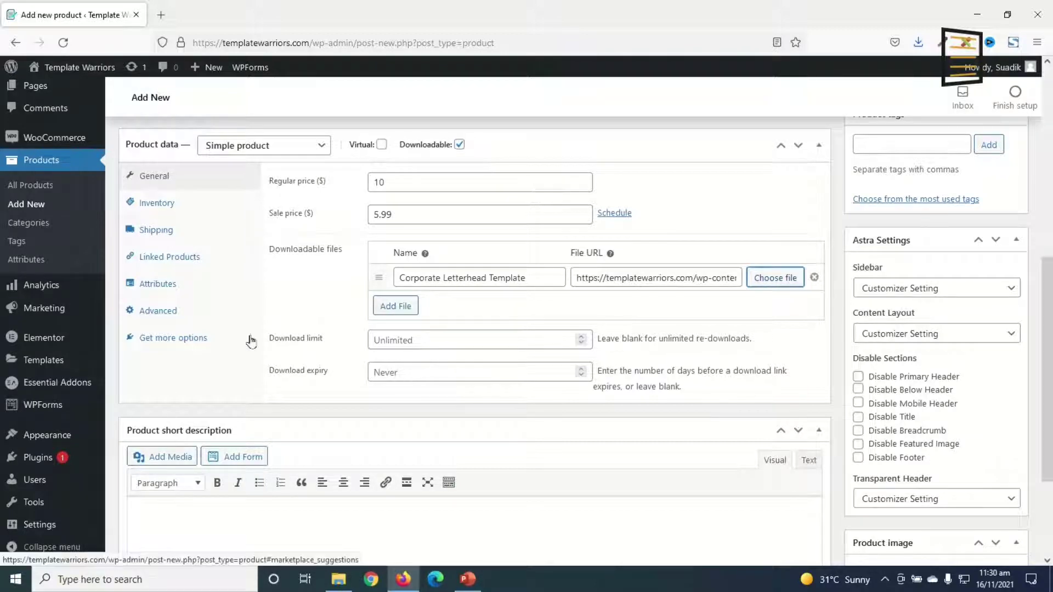
Step: Set the product's download limit to 10
click(420, 341)
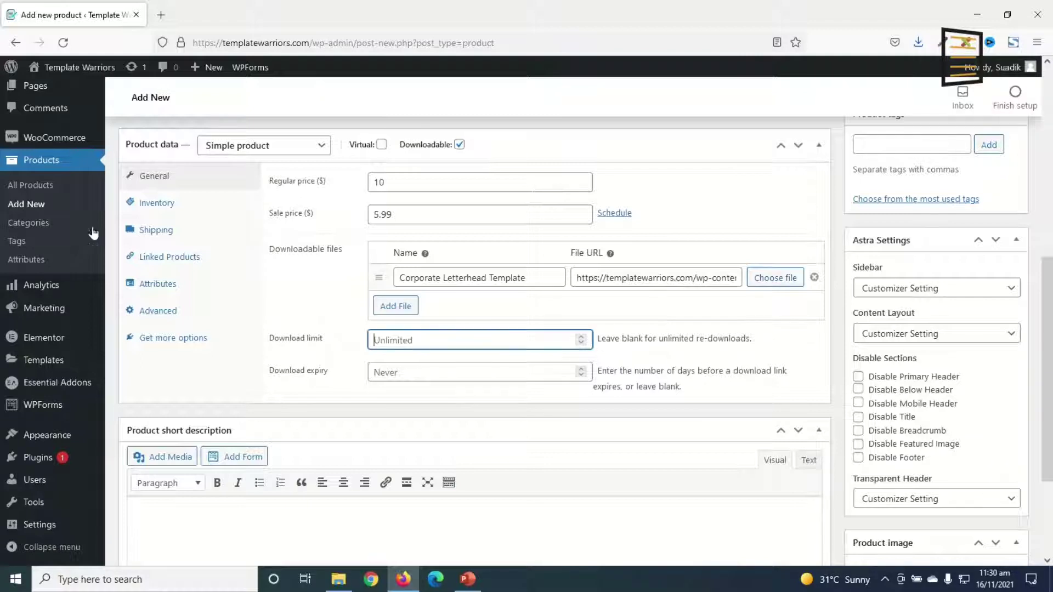
text(5)
key(BackSpace)
text(10)
Step: Fill the product short description with "Download a free template now for your business needs." followed by lorem ipsum text
scroll(550, 456, down, 3)
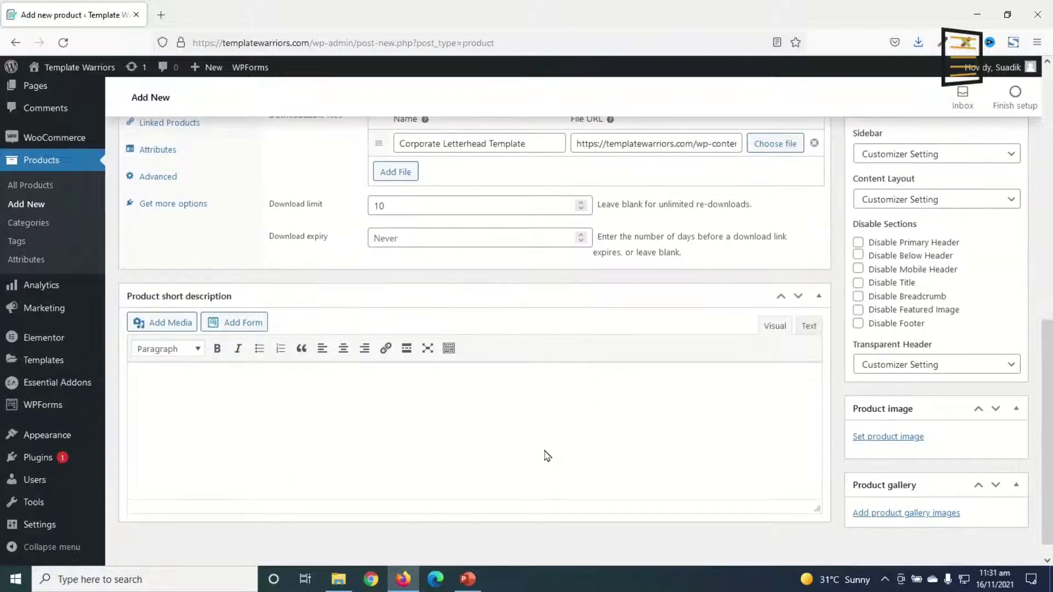
click(251, 398)
text(Download a free template now for your business needs. Lorem ipsum dolor sit amet, consectetur adipiscing elit. Ut elit tellus, luctus nec ullamcorper mattis, pulvinar dapibus leo.)
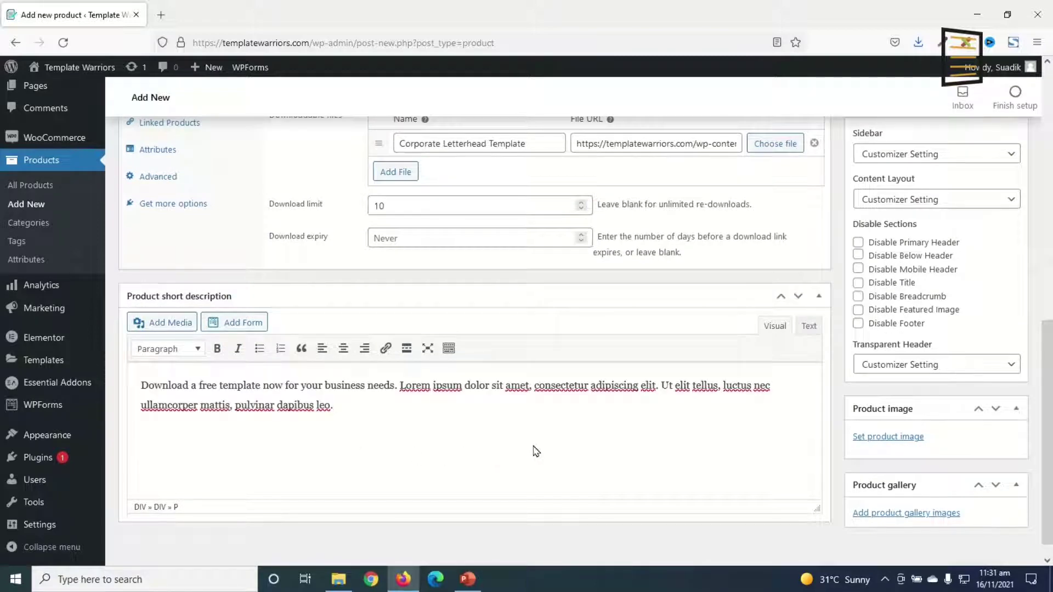
Step: Add a new product category named "Letterheads" and assign it to the product
scroll(535, 453, up, 10)
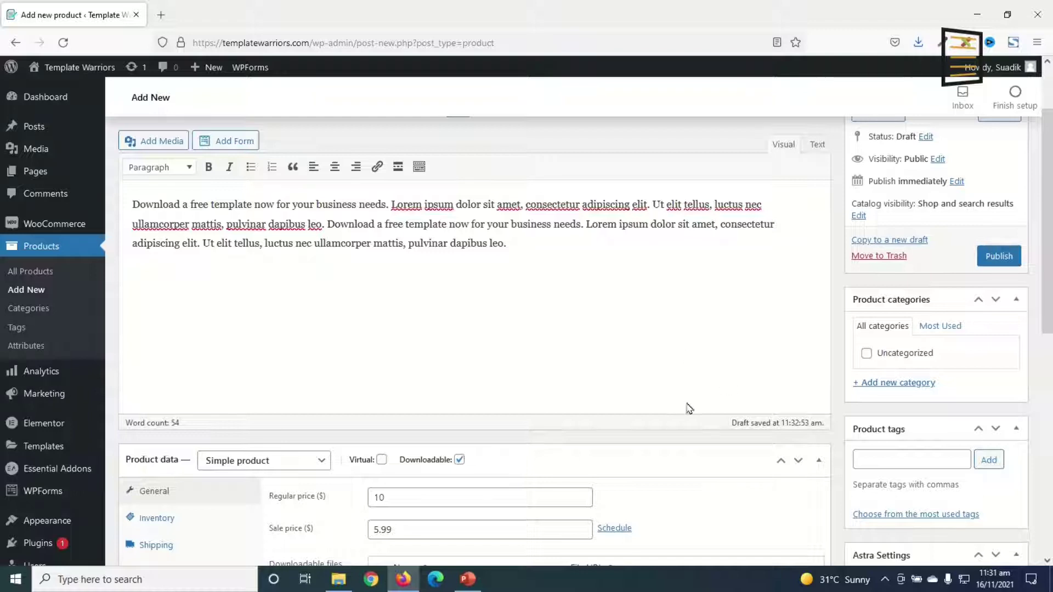
click(880, 385)
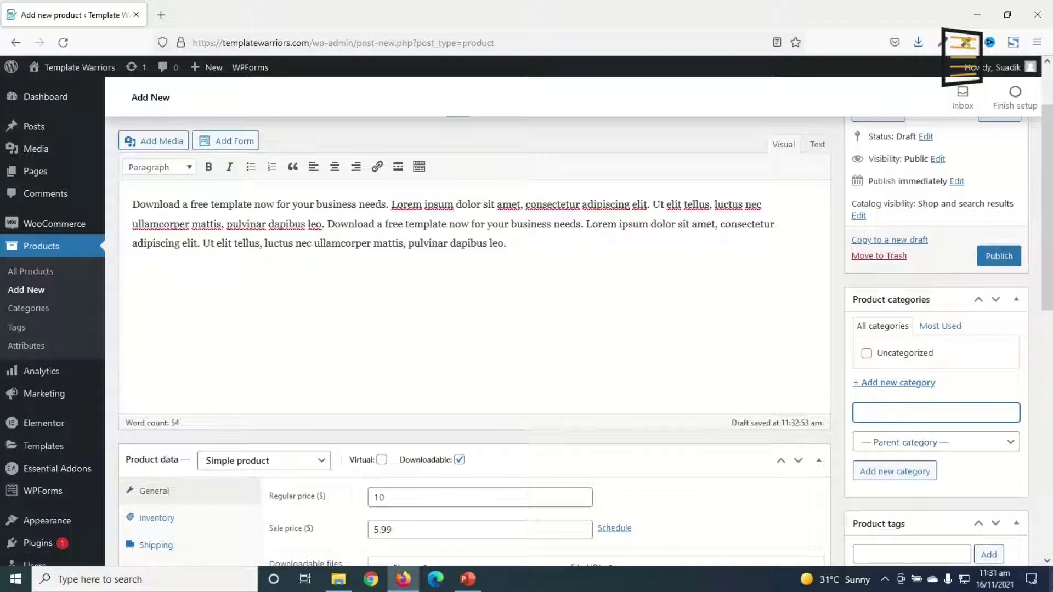
text(Letterheads)
click(889, 475)
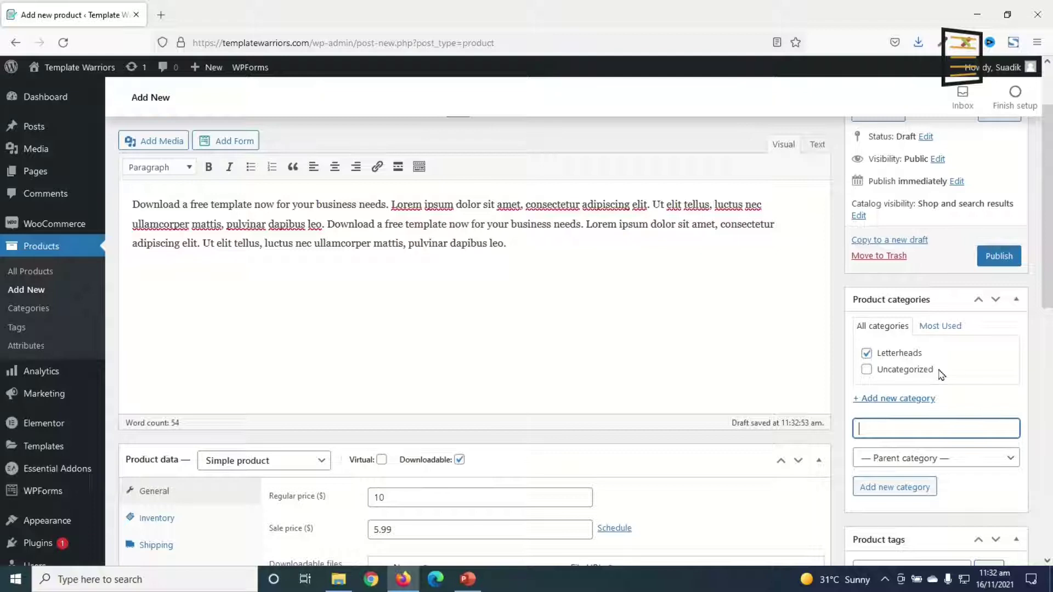
Step: Add another product category named "Presentations" and leave it unassigned from this product
text(Presentations)
click(894, 487)
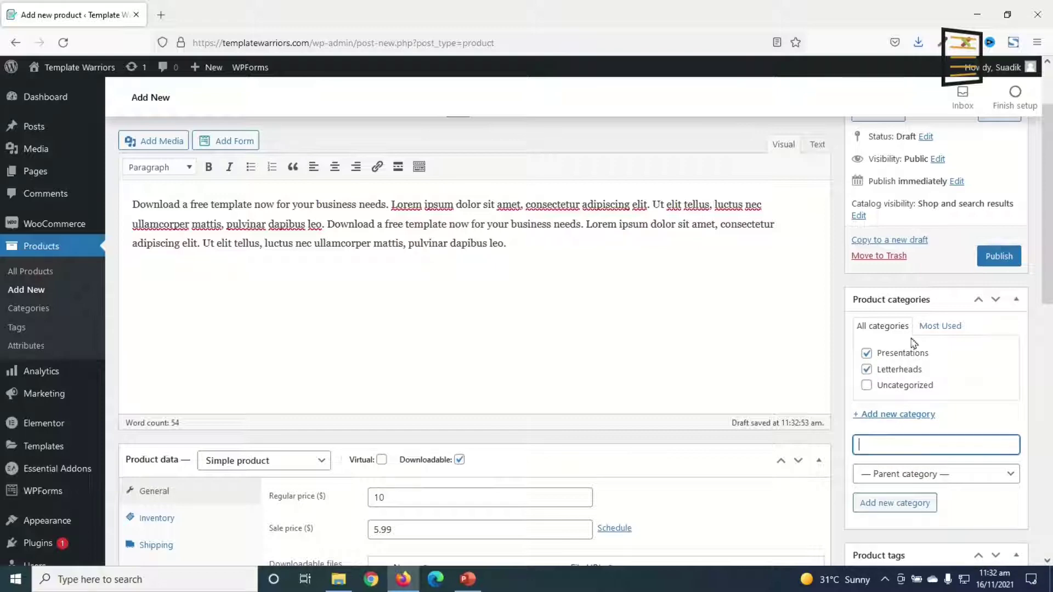
click(867, 353)
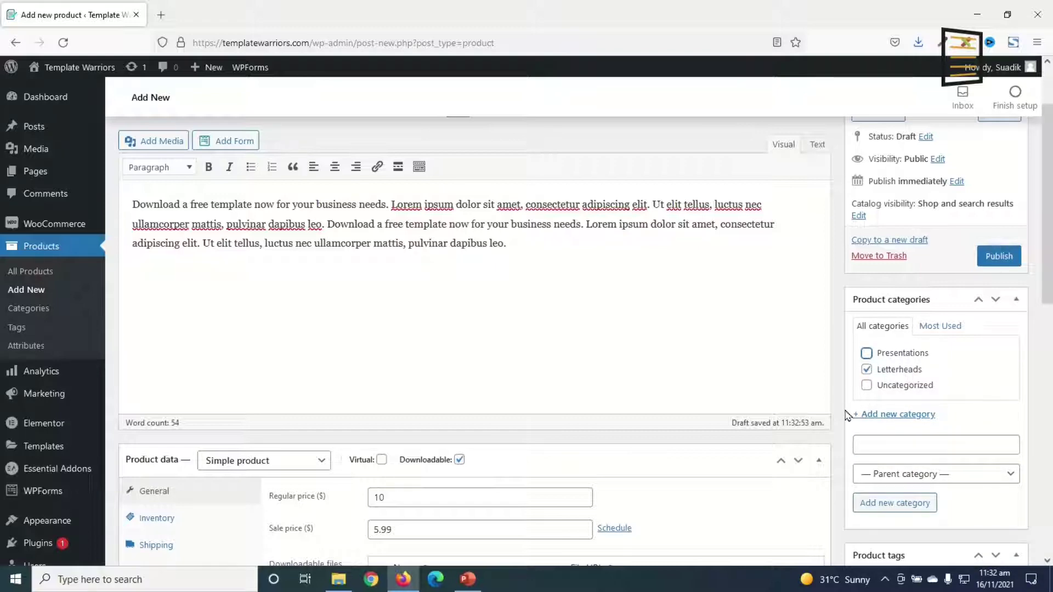
Step: Add the product tags "word docment" and "letterhead" to the product
scroll(849, 417, down, 5)
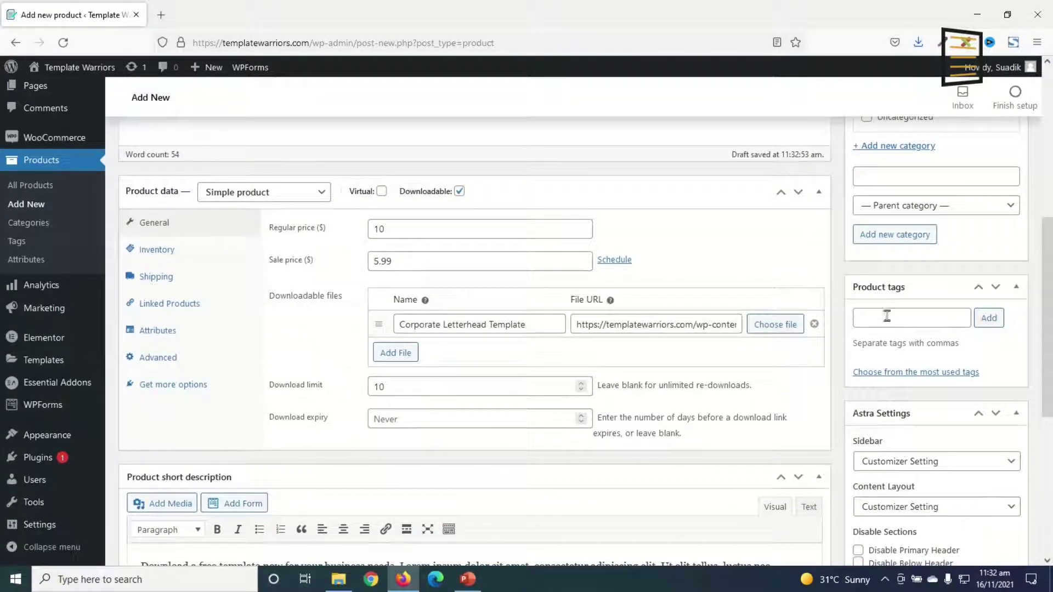
click(890, 313)
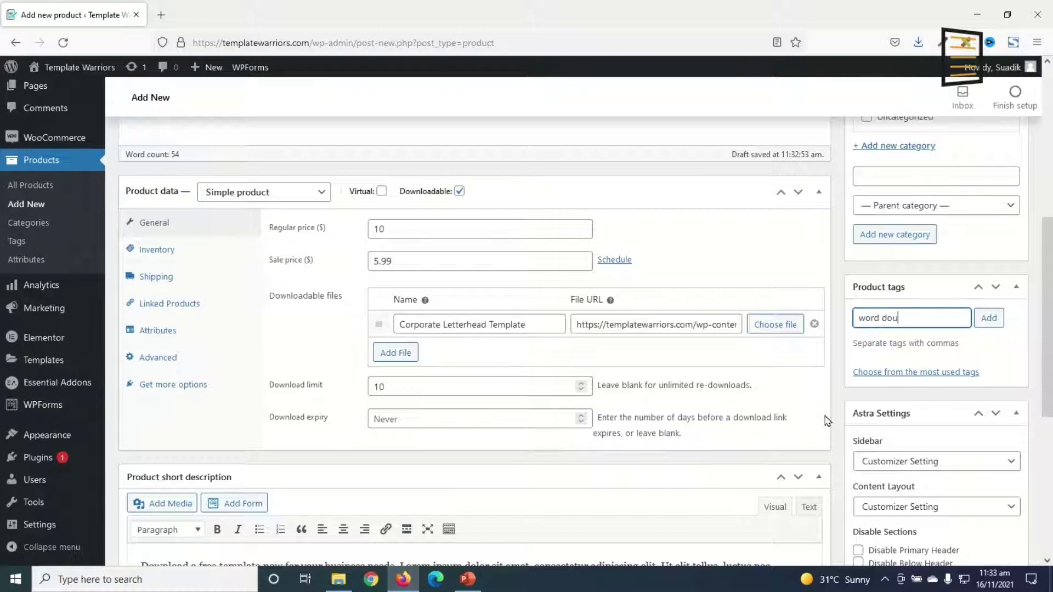
text(ment)
key(Return)
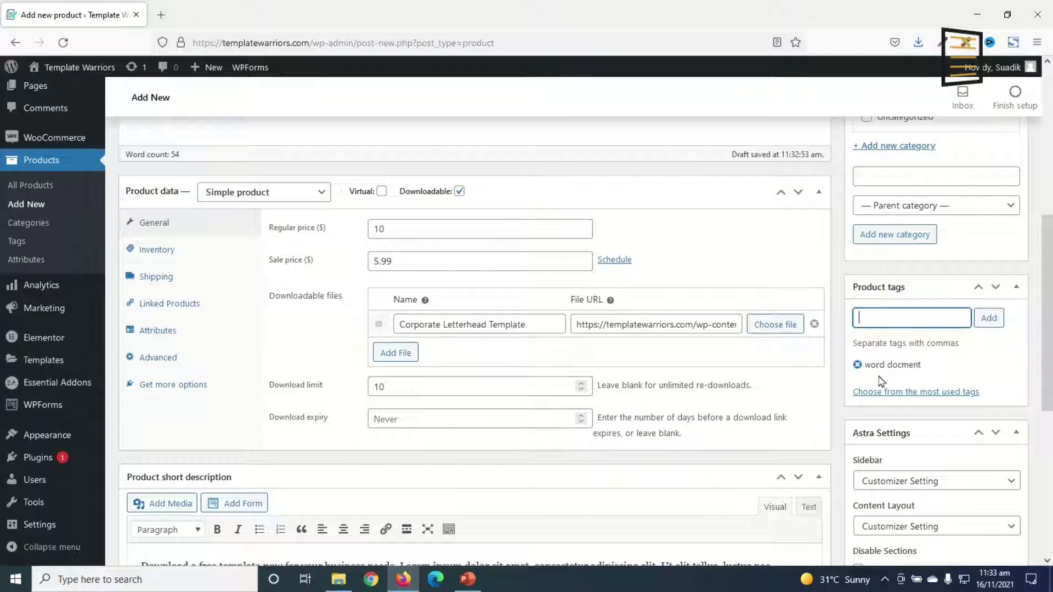
text(head)
key(Return)
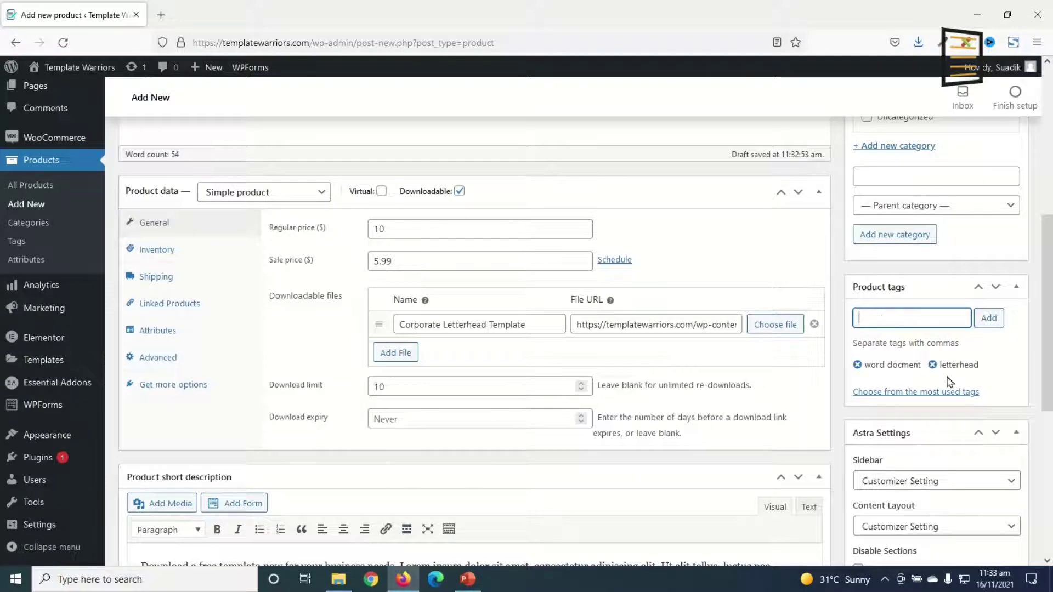
Step: Upload the image "Corporate Letterhead Template 003" from the TEMPLATE WARRIOR folder for use as the product image
scroll(950, 383, down, 6)
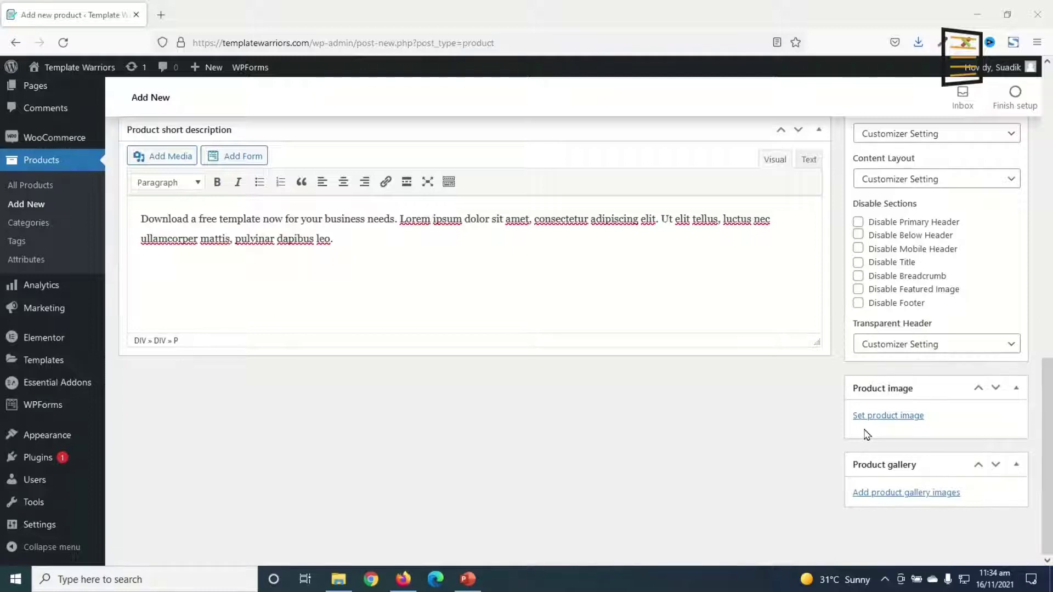
click(882, 420)
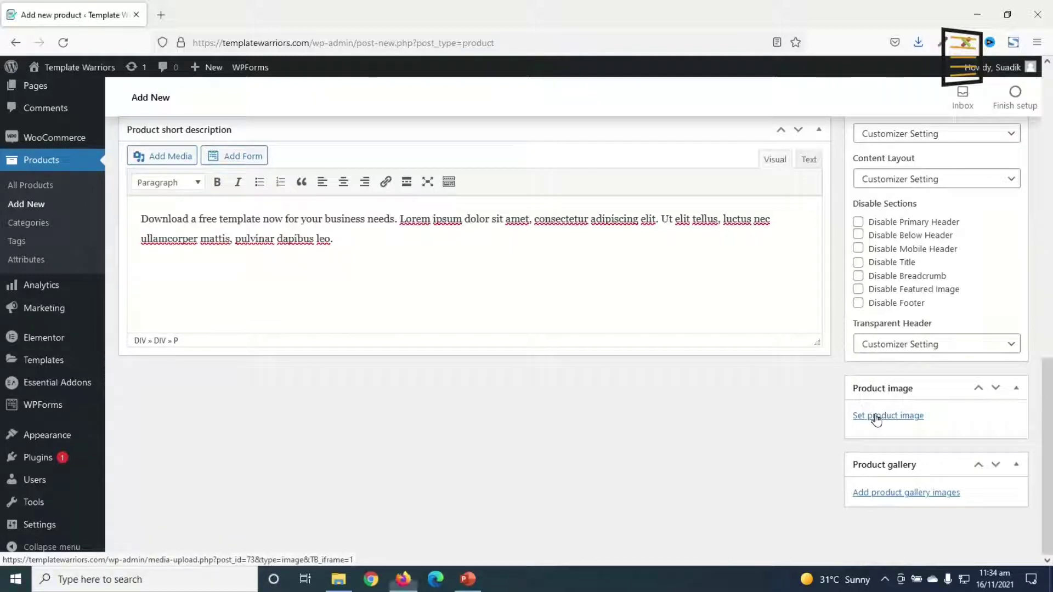
click(51, 116)
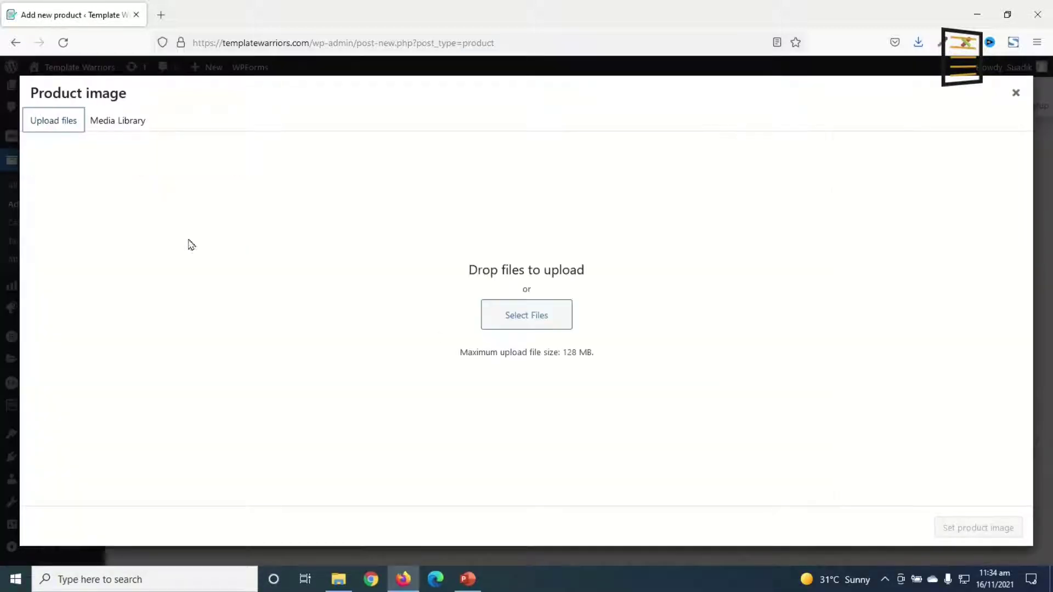
click(528, 327)
click(458, 230)
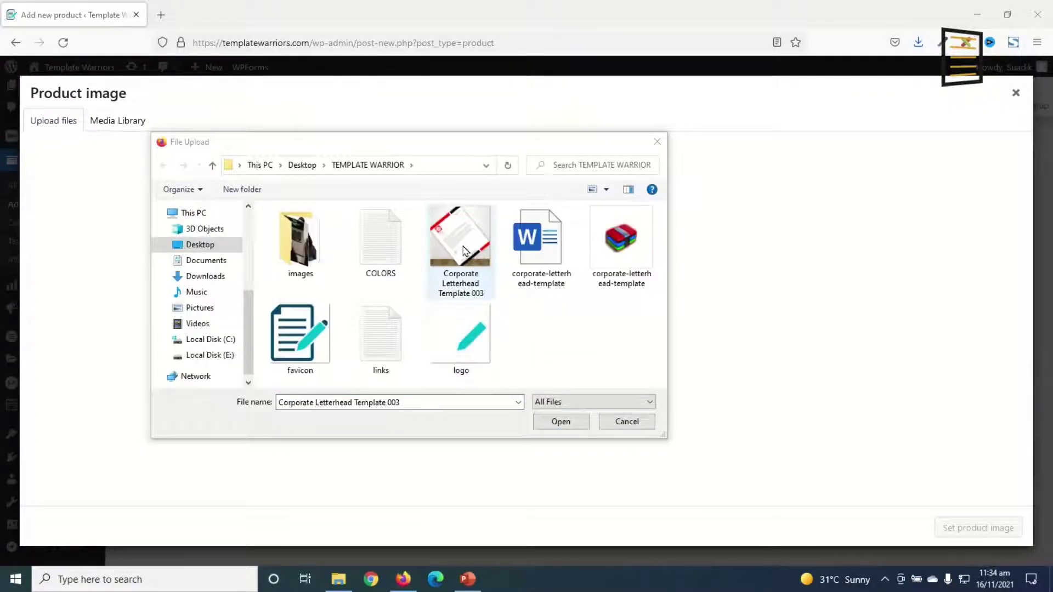
click(566, 425)
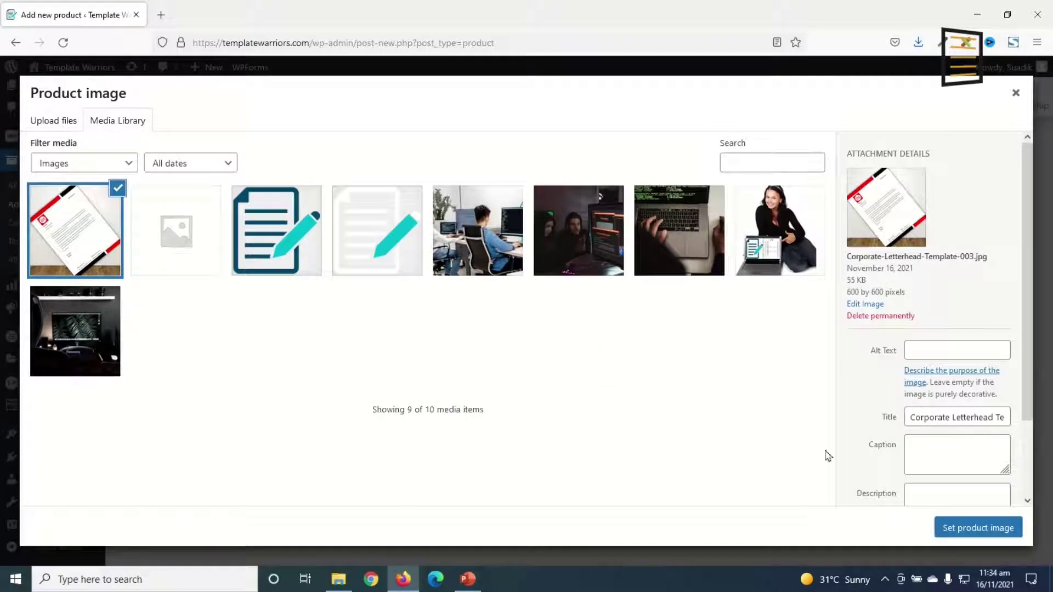
Step: Copy the uploaded image's title into its alt text and set it as the product image
click(928, 349)
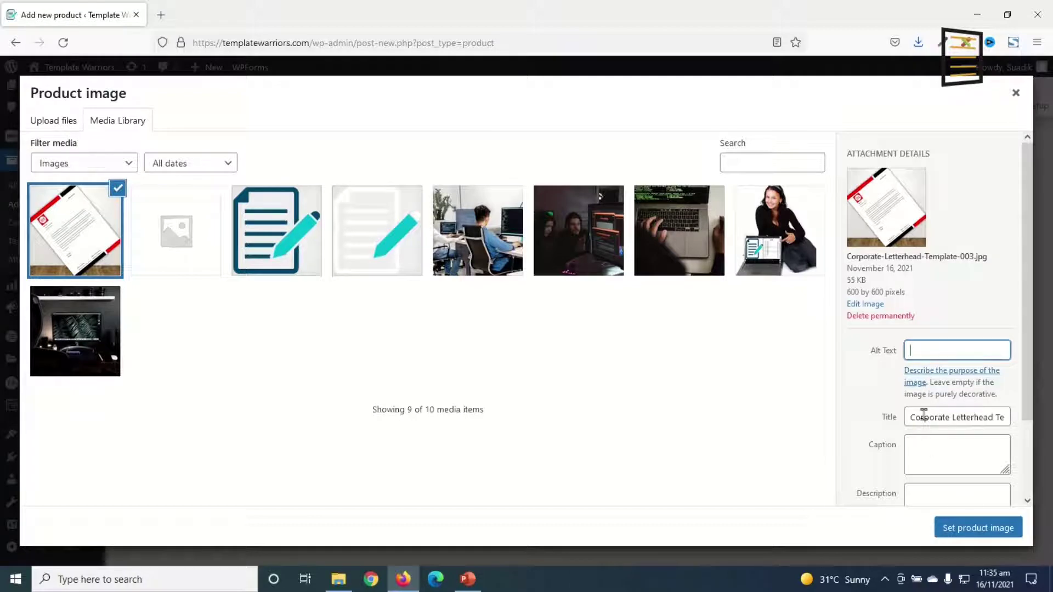
click(979, 419)
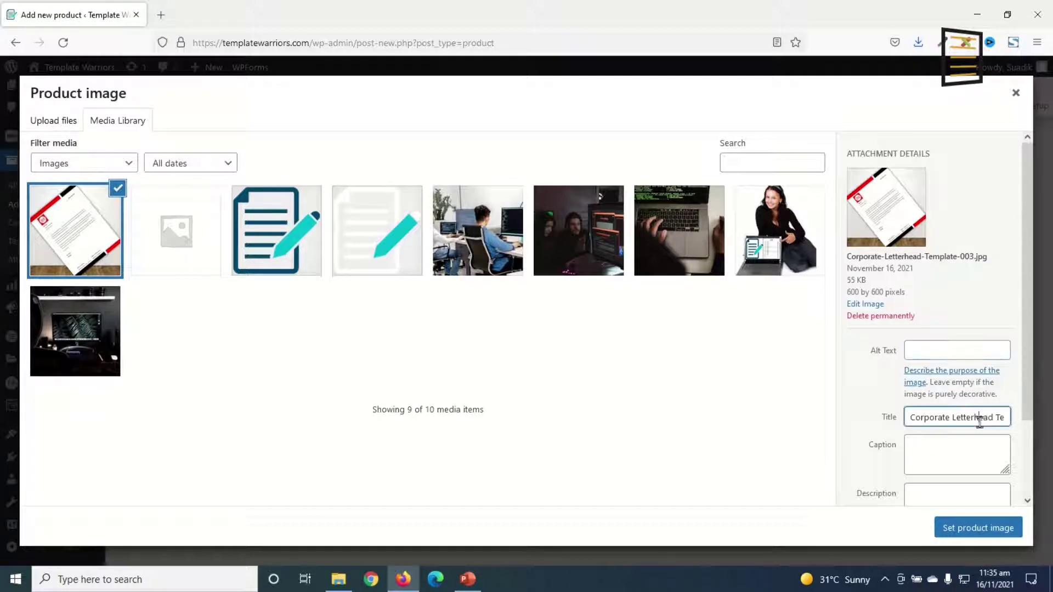
key(ctrl+a)
key(ctrl+c)
click(943, 346)
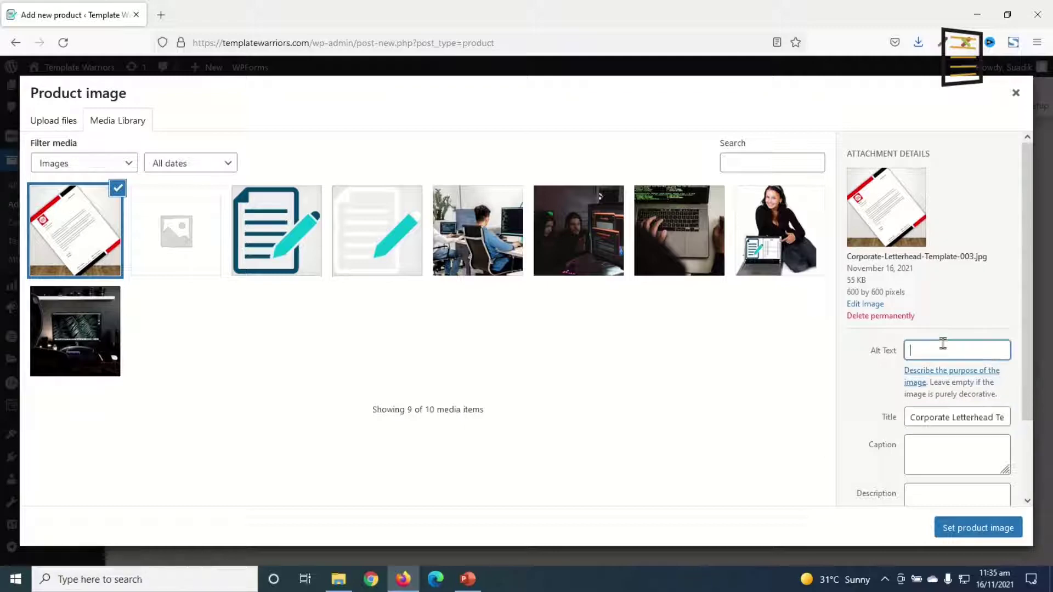
key(ctrl+v)
click(973, 533)
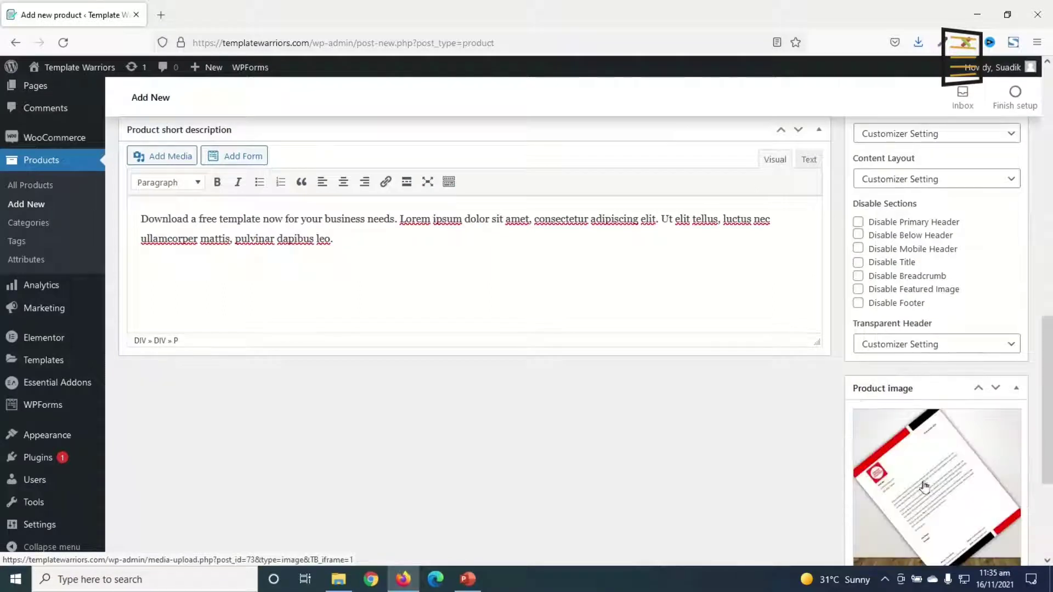
Step: Publish the Corporate Letterhead Template product
scroll(927, 521, down, 4)
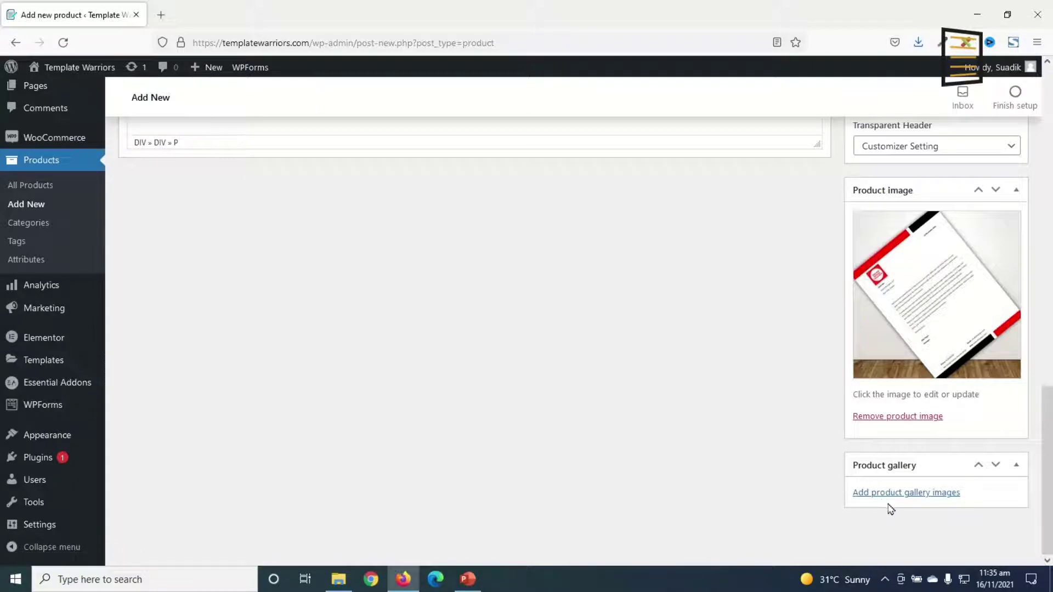
scroll(889, 512, up, 15)
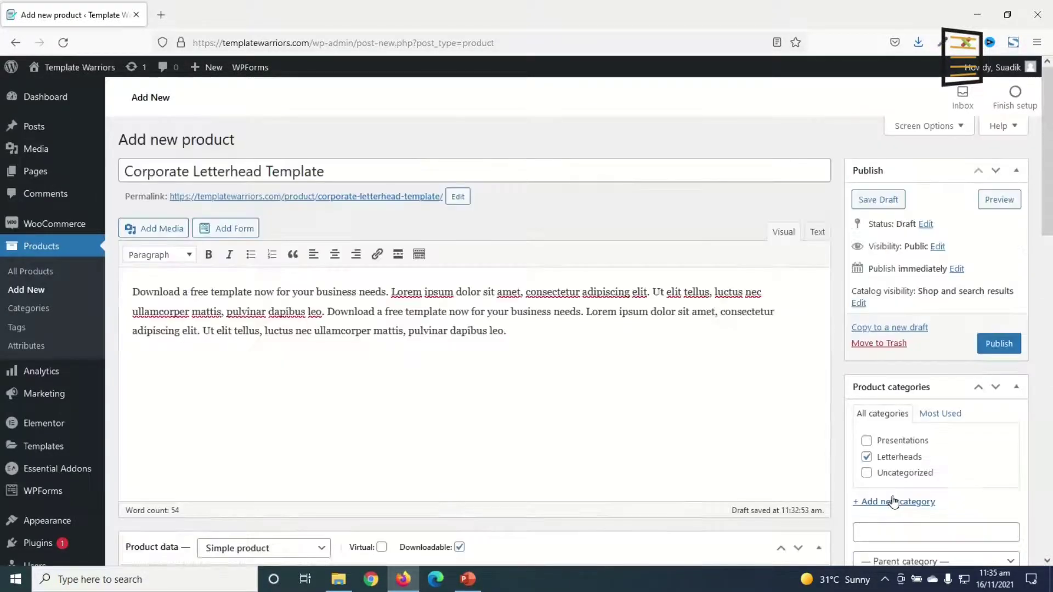
click(997, 344)
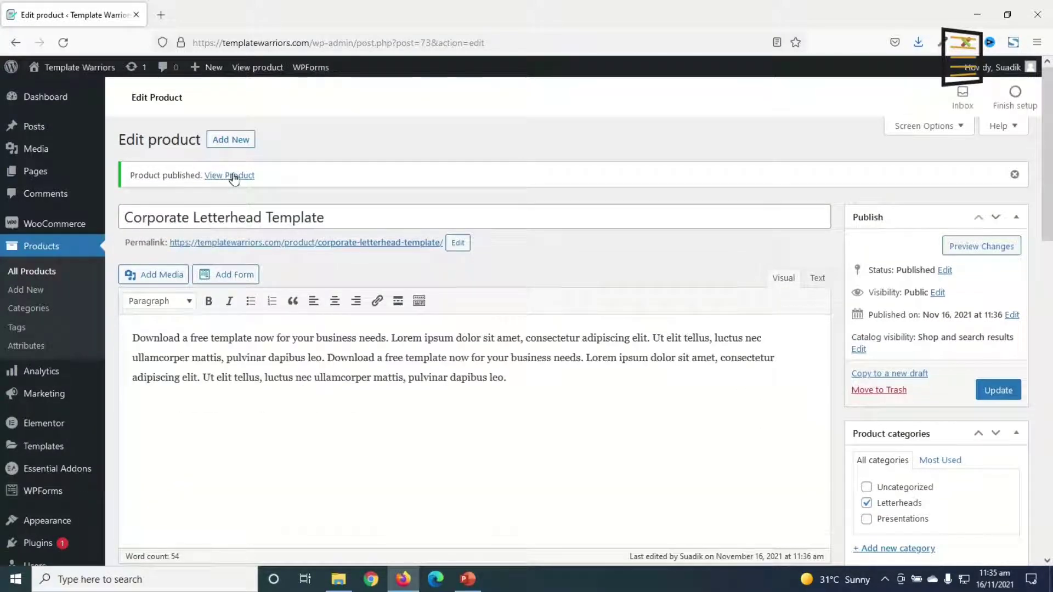
Step: View the published product page in a new tab and review its title, prices, descriptions, quantity option, category and tags
right_click(233, 179)
click(284, 187)
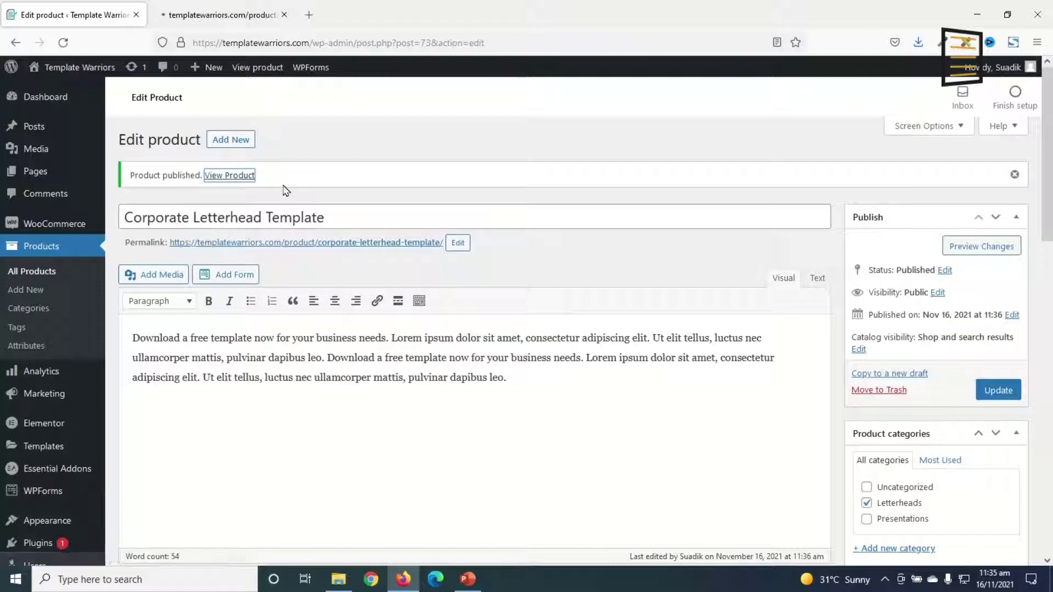
click(203, 20)
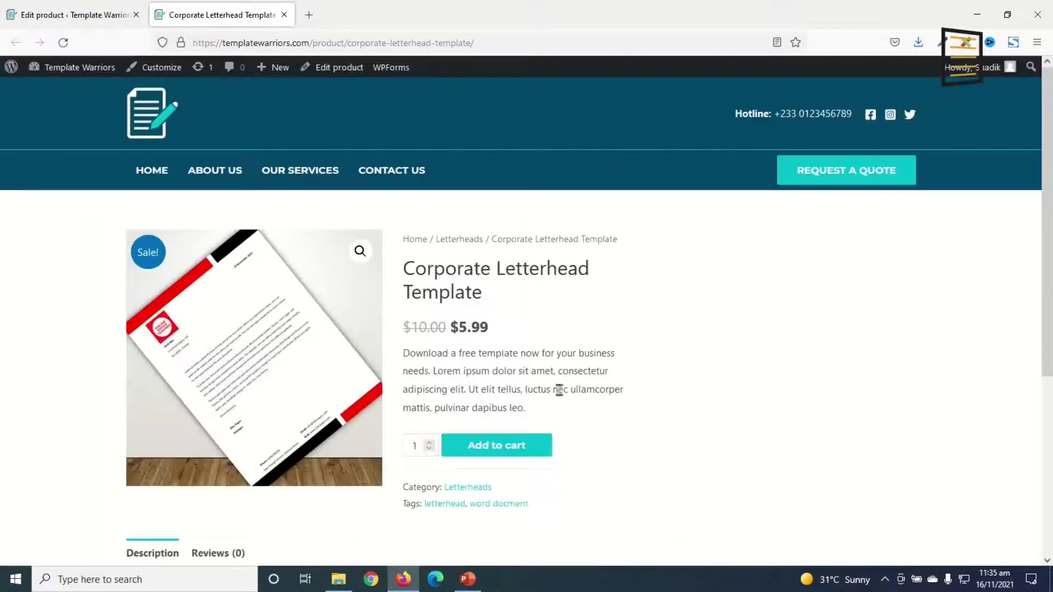
scroll(559, 390, down, 5)
scroll(560, 406, up, 5)
drag(411, 269, 489, 299)
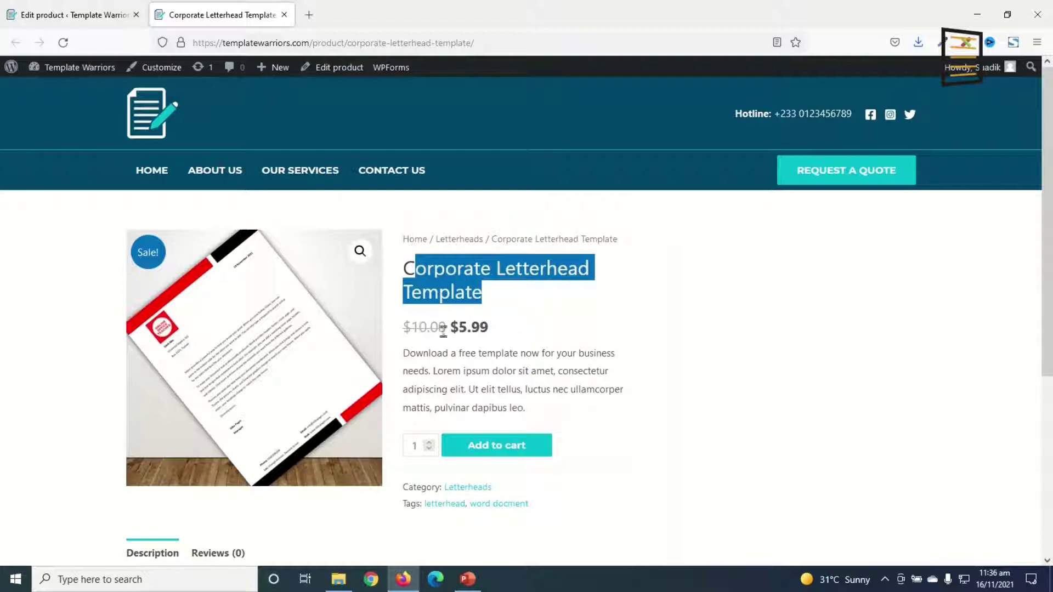
drag(411, 327, 488, 327)
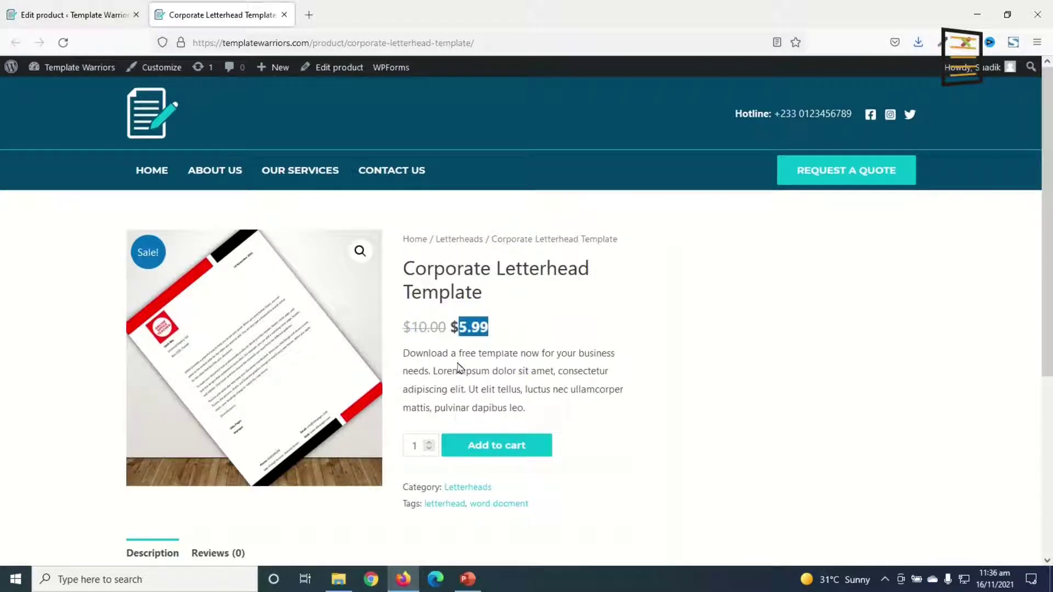
scroll(455, 406, down, 5)
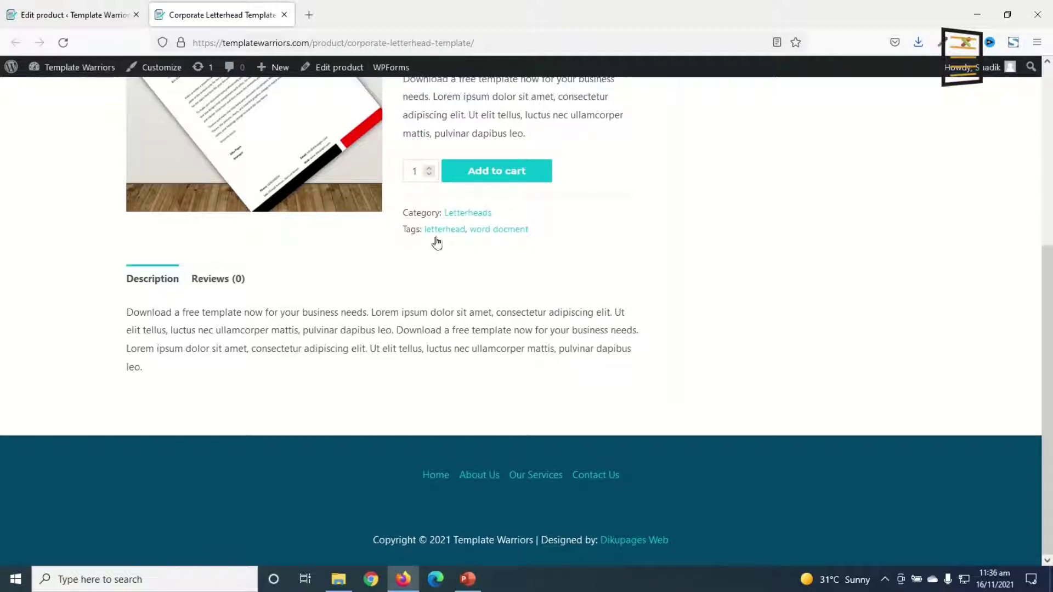
scroll(561, 256, up, 4)
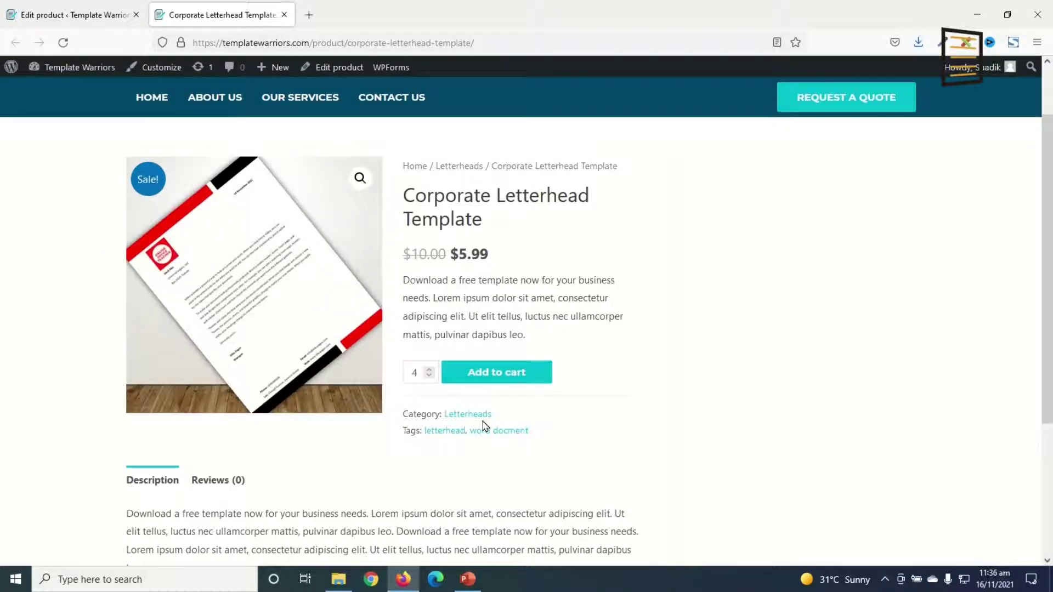
Step: Enable Sold individually in the product's inventory settings, update the product and reload its public page
click(59, 16)
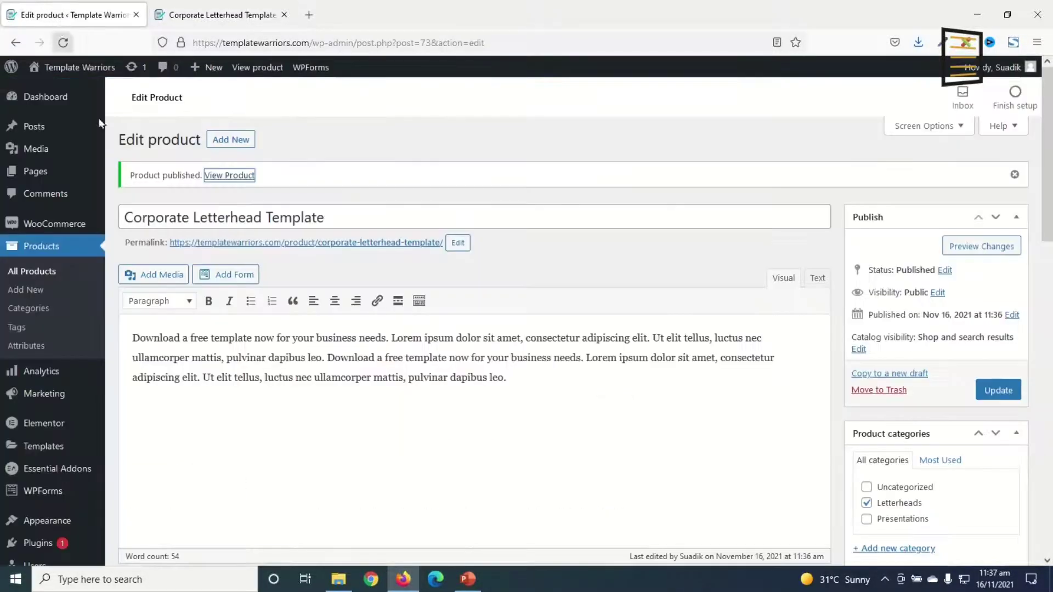
scroll(580, 394, down, 7)
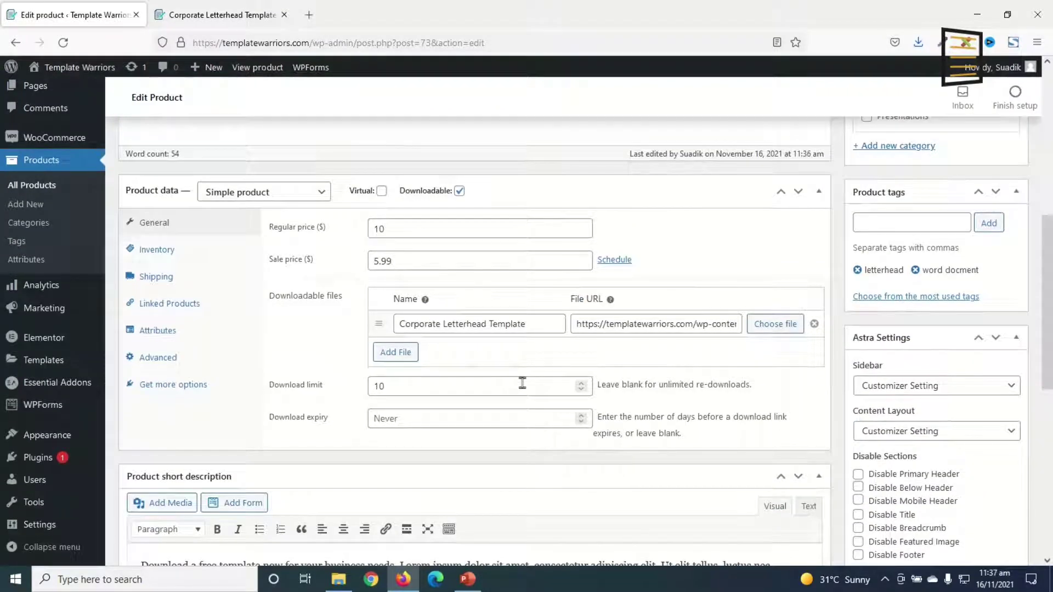
click(158, 251)
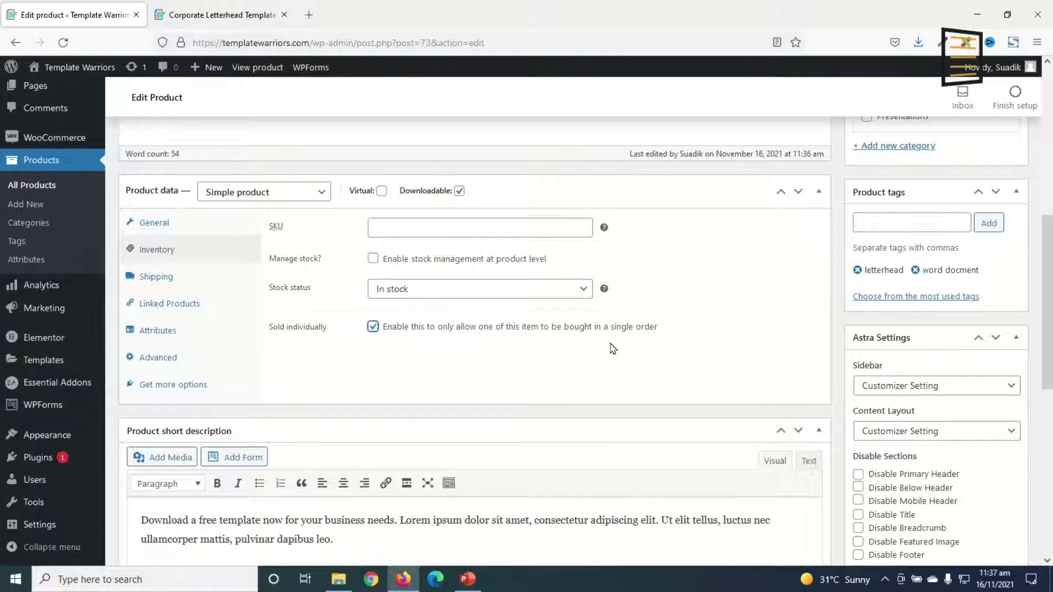
scroll(730, 404, up, 6)
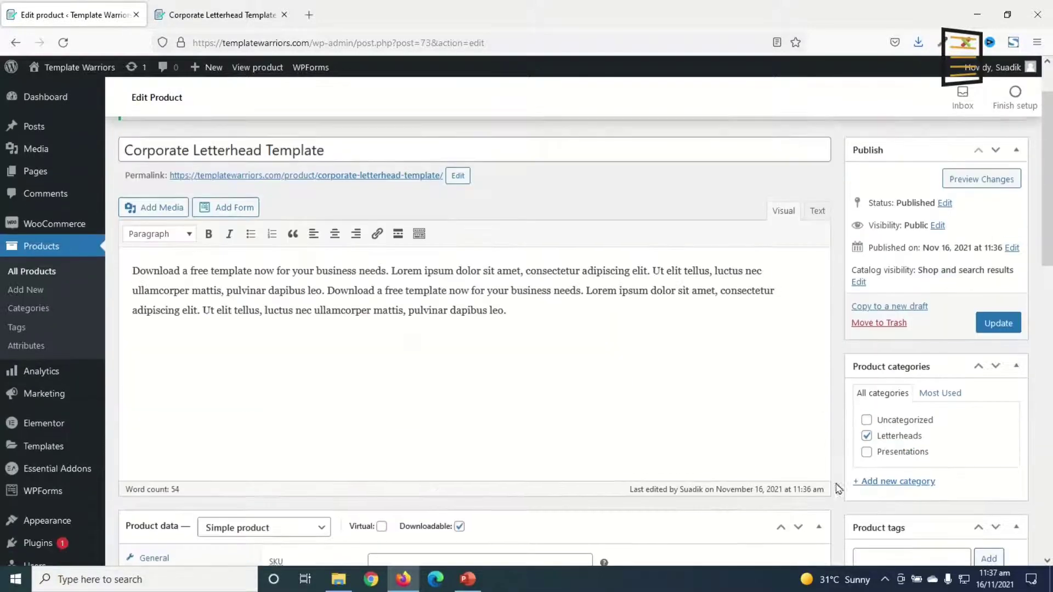
click(990, 325)
click(214, 14)
click(64, 43)
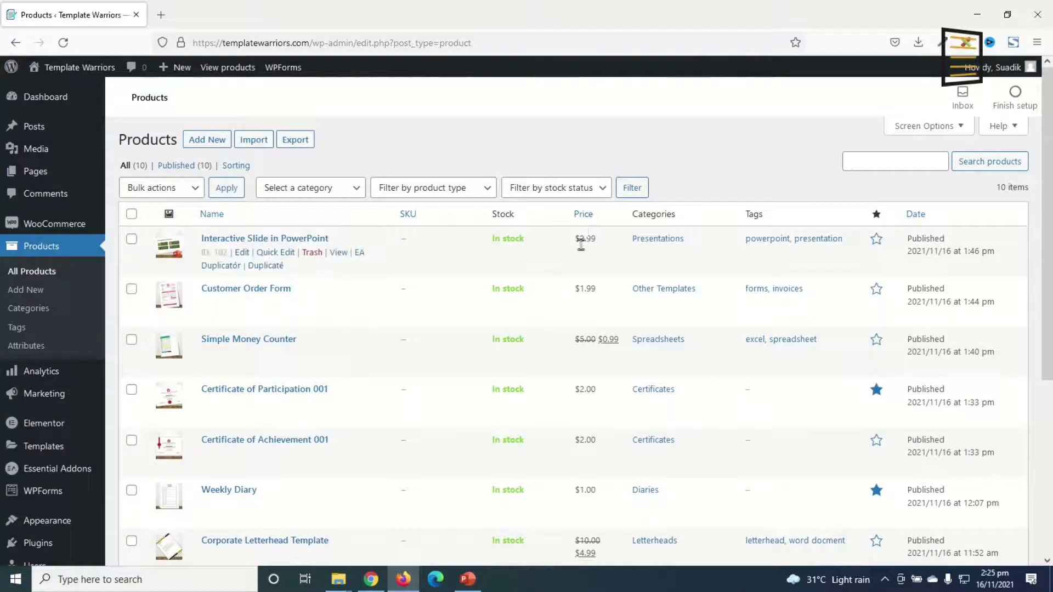
Step: Mark the Customer Order Form product as featured in the list of all products
scroll(871, 312, down, 3)
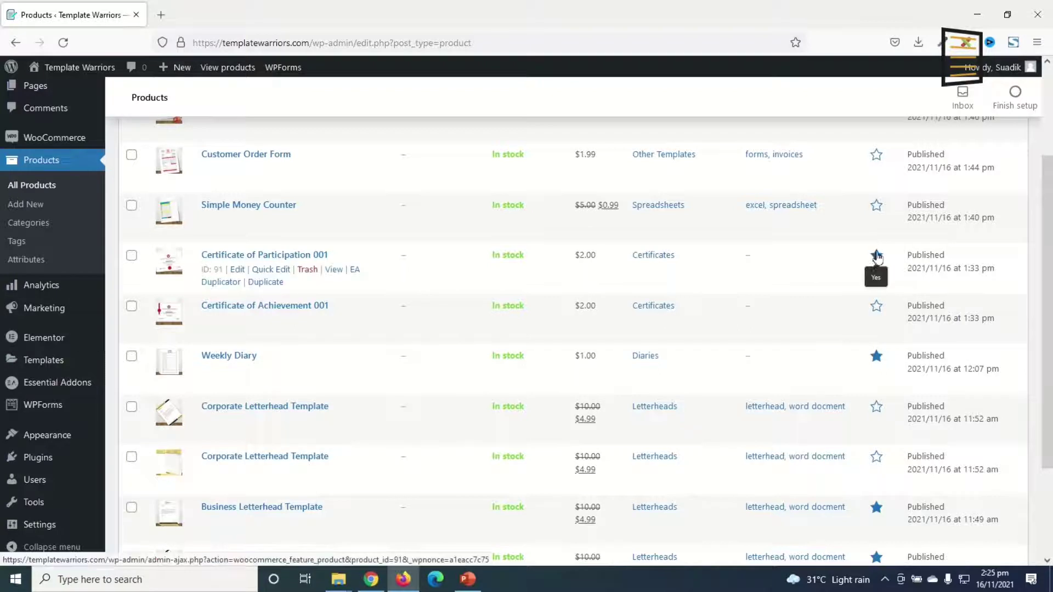
scroll(899, 307, up, 5)
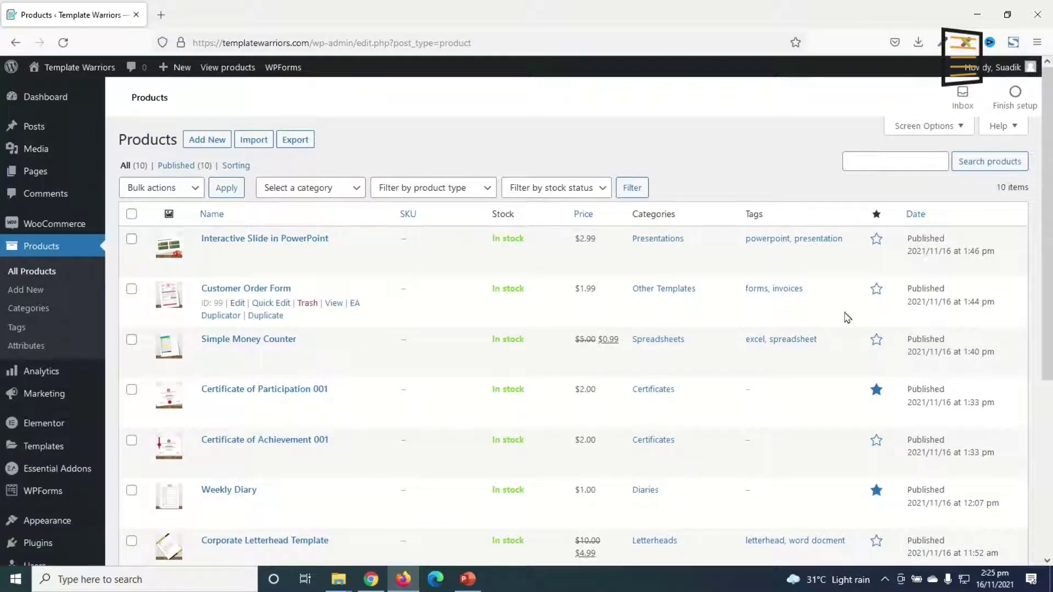
click(875, 290)
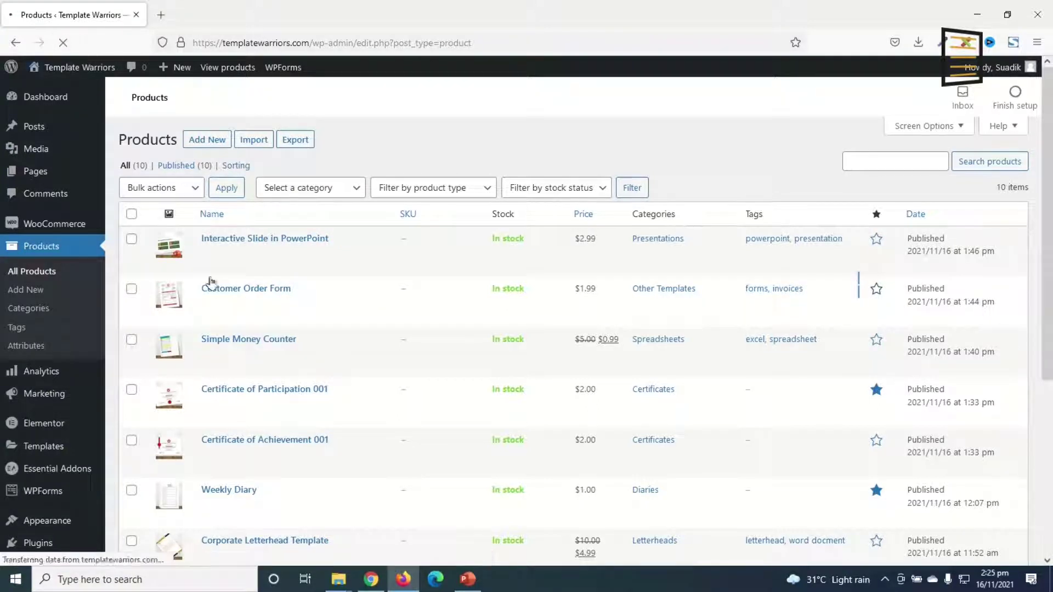
Step: View the site's home page in a new tab to check its header navigation
right_click(85, 70)
click(117, 84)
click(182, 16)
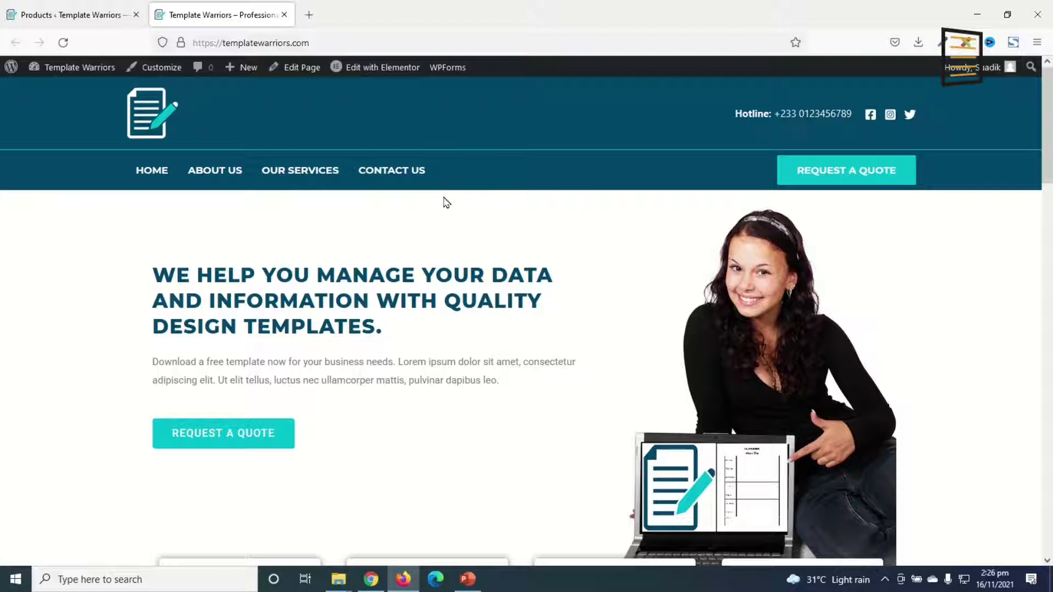
Step: Open the site's menu editor in the WordPress admin and add the Shop page to Main Menu
click(86, 17)
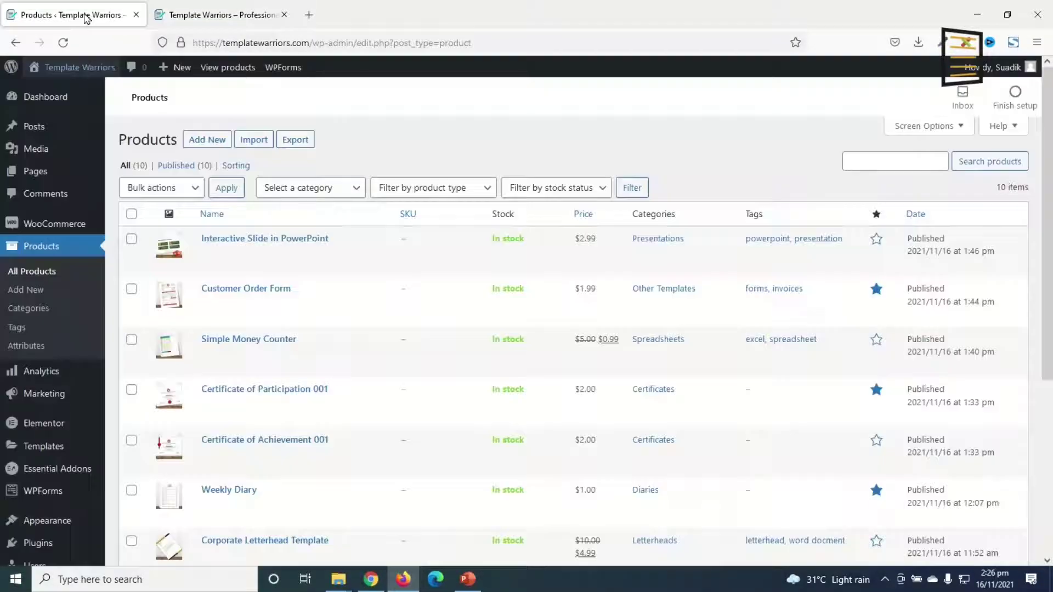
mouse_move(61, 527)
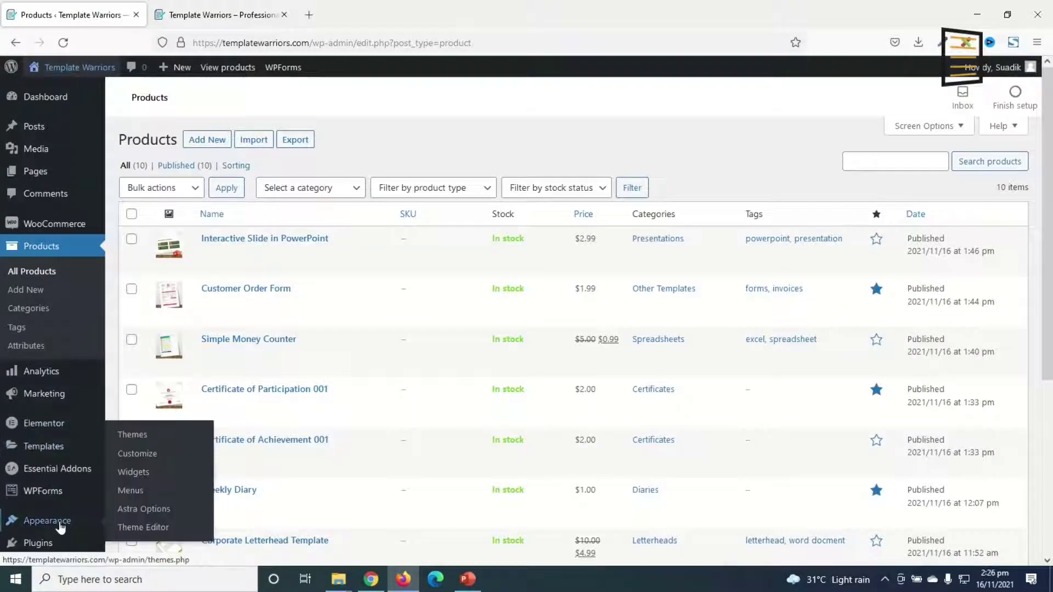
click(141, 497)
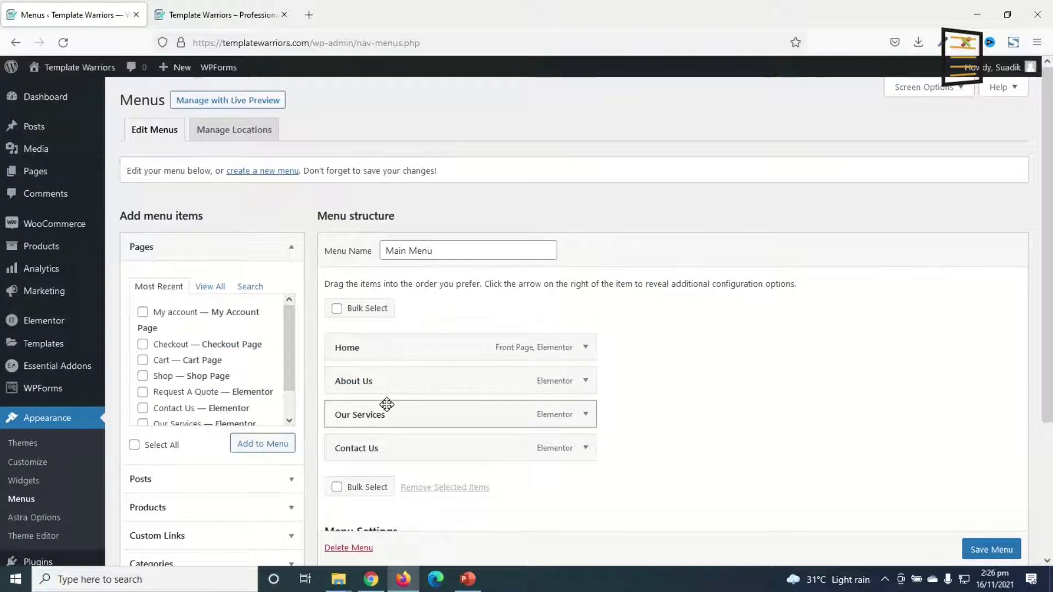
scroll(416, 407, down, 3)
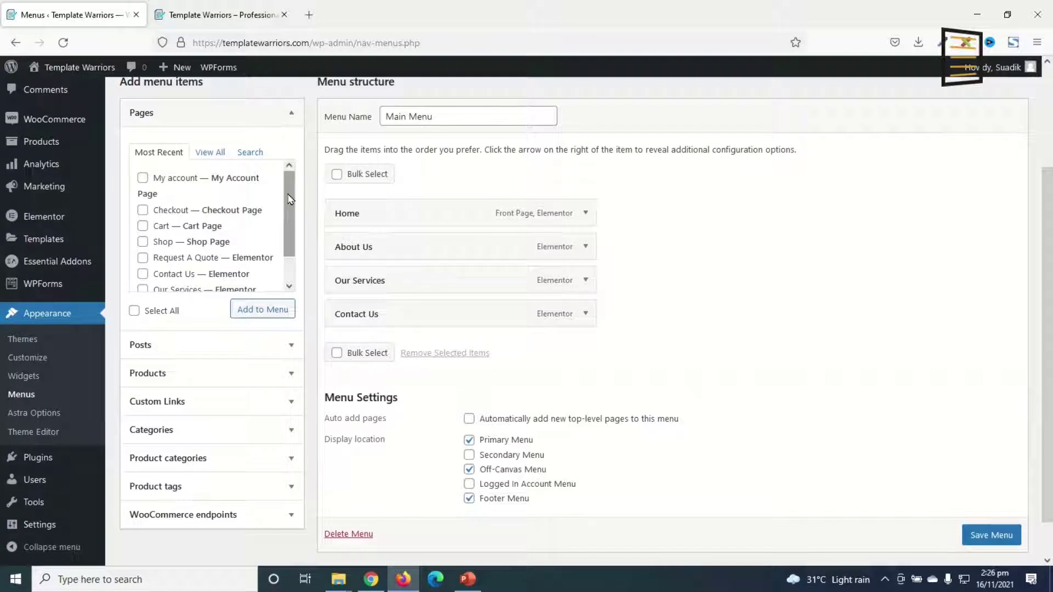
scroll(289, 199, down, 1)
click(156, 215)
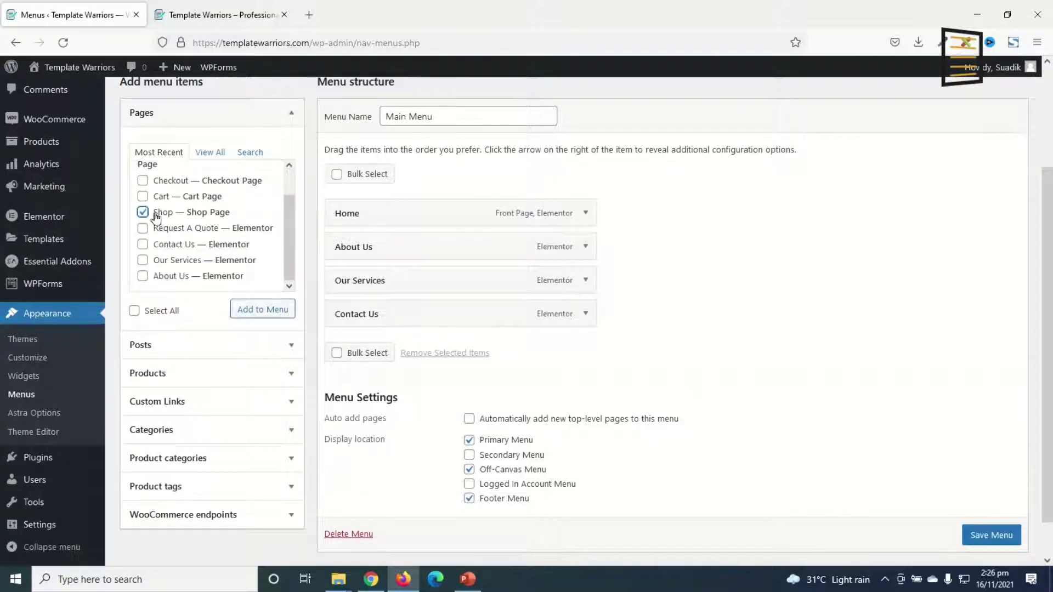
click(262, 310)
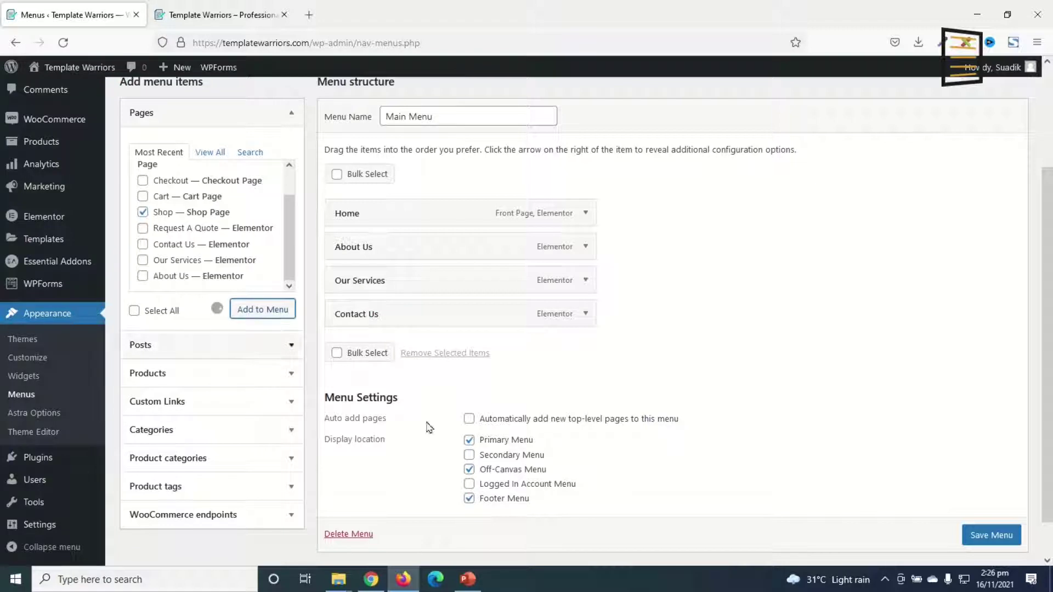
Step: Relabel the Shop item at the end of Main Menu as All Templates and save the menu
drag(383, 348, 379, 290)
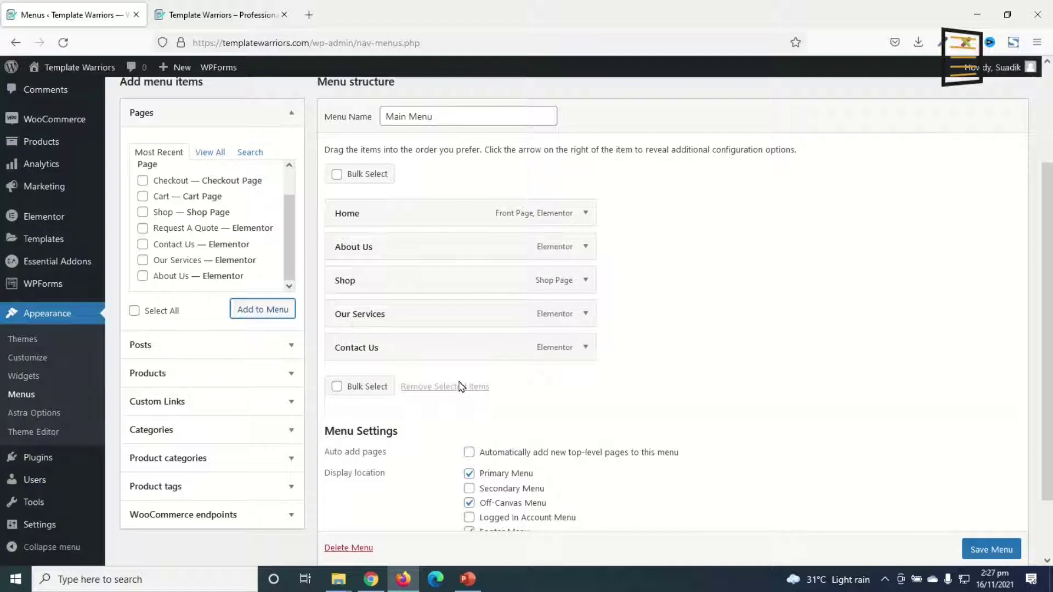
drag(341, 282, 343, 354)
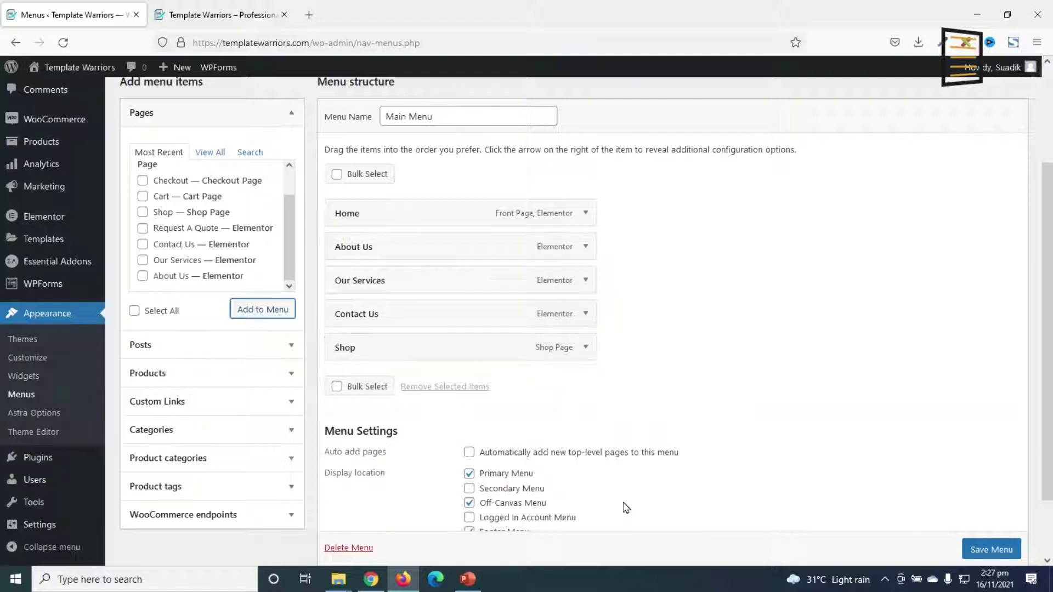
click(585, 347)
double_click(376, 399)
text(All Templates)
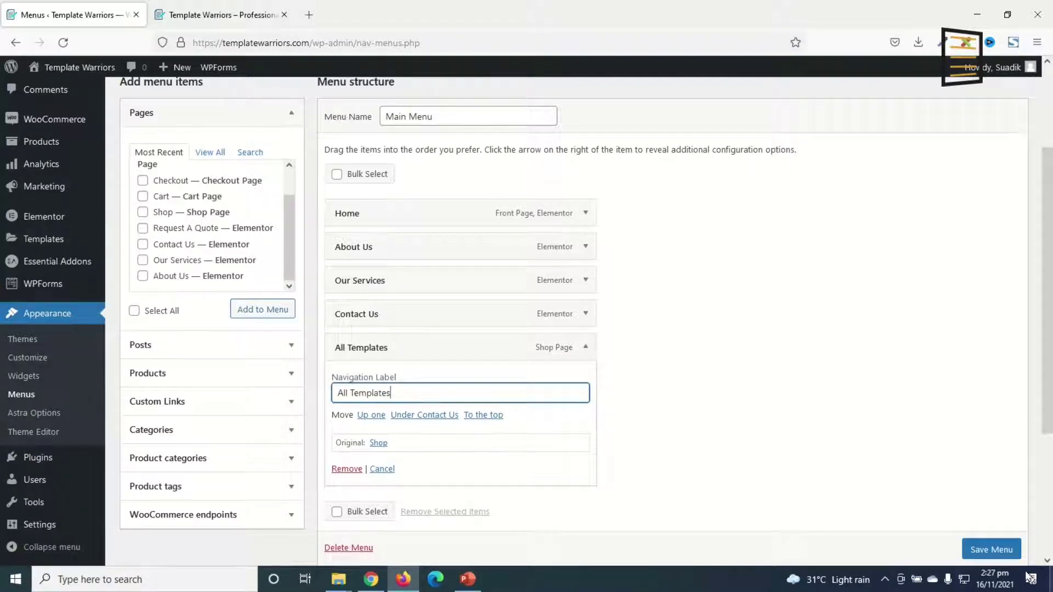
click(981, 550)
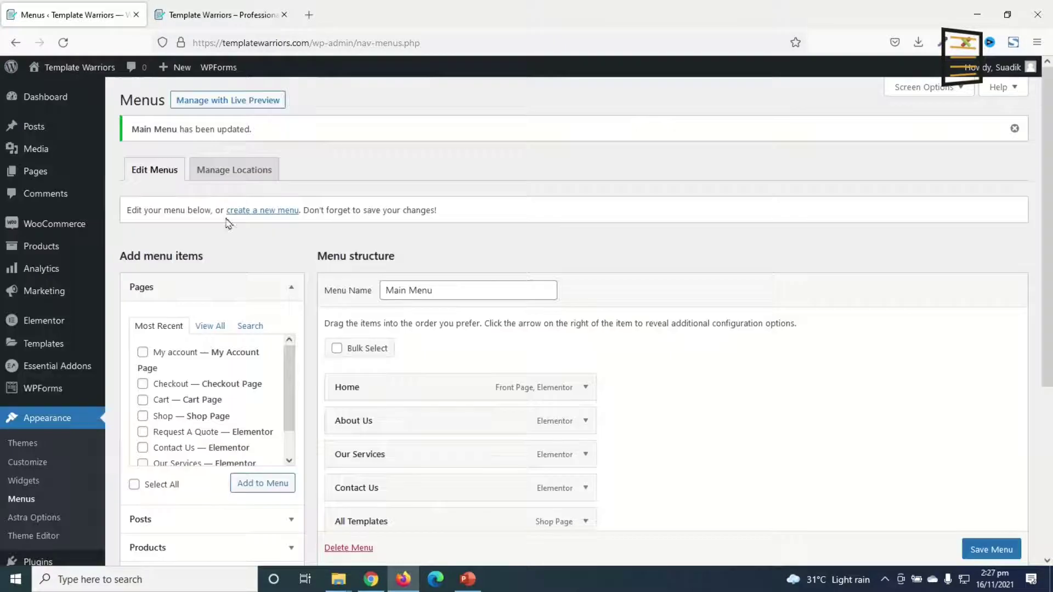
Step: Reload the site's home page, follow the All Templates navigation link and review the products listed on the shop page
click(220, 15)
click(63, 43)
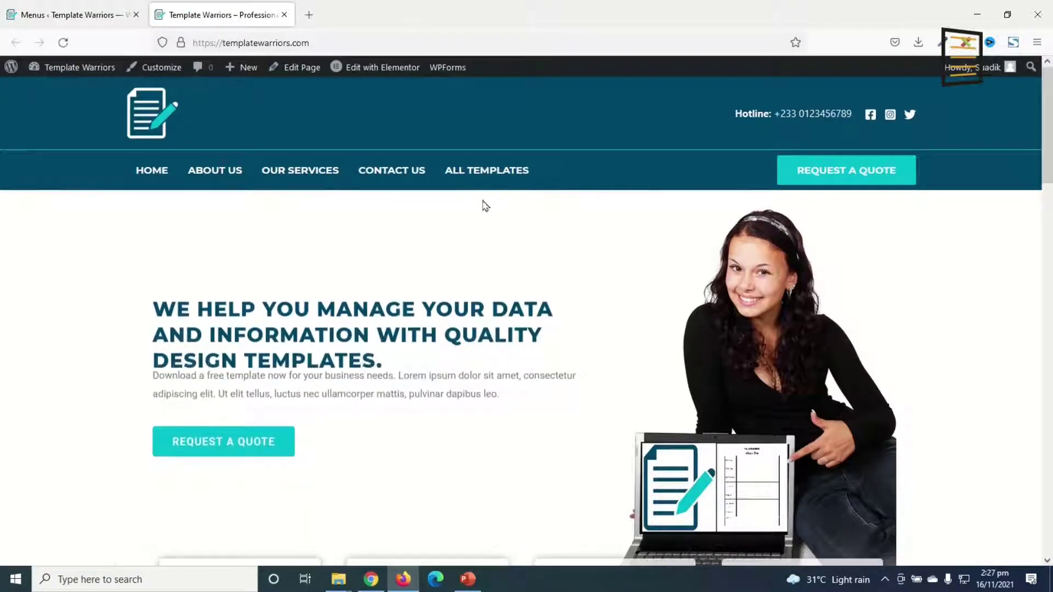
click(479, 172)
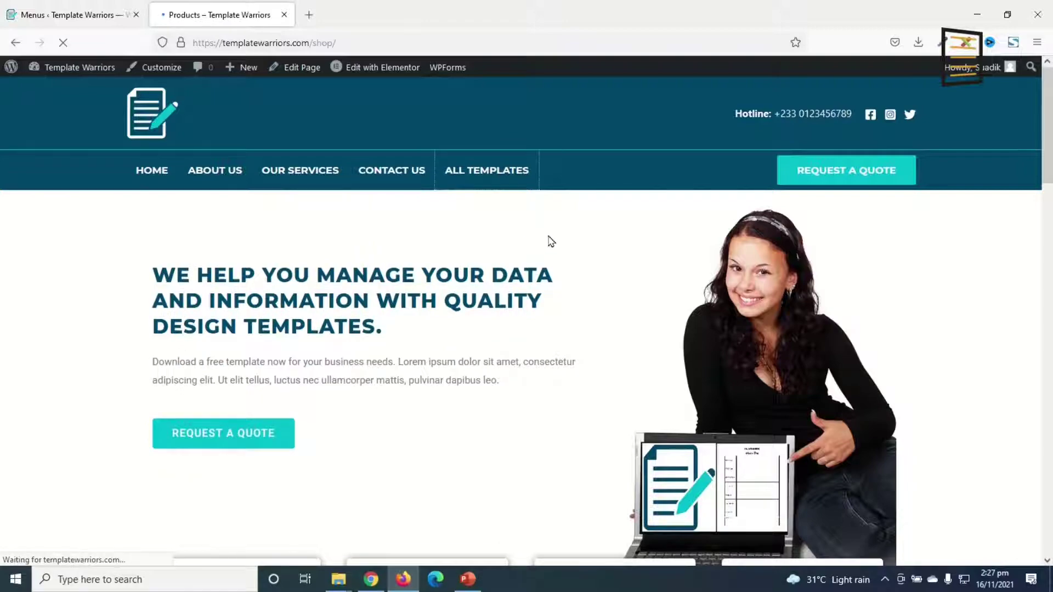
scroll(598, 323, down, 5)
scroll(603, 331, down, 8)
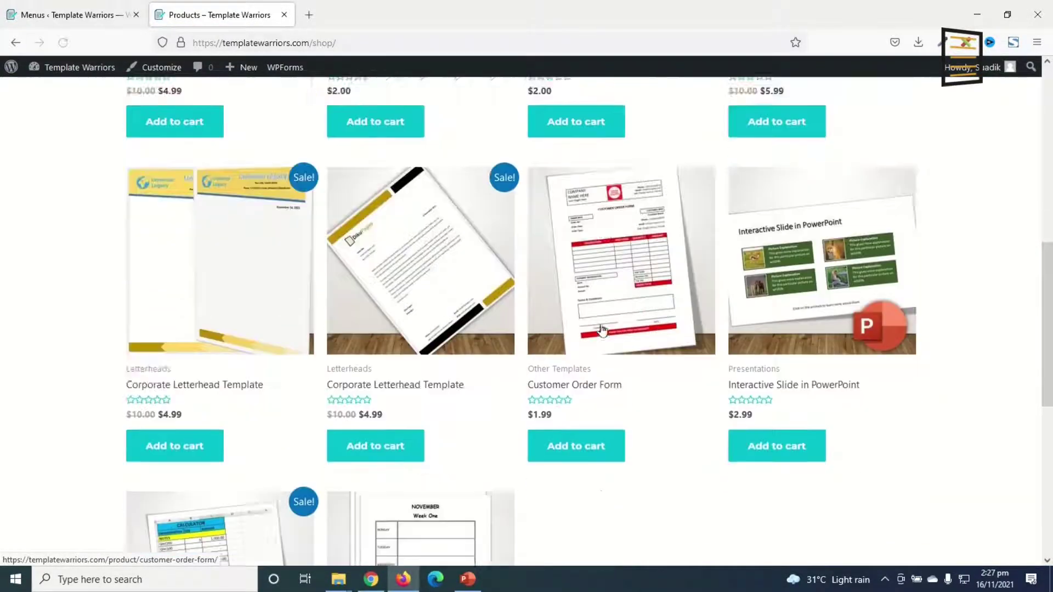
scroll(631, 360, up, 10)
scroll(638, 354, up, 4)
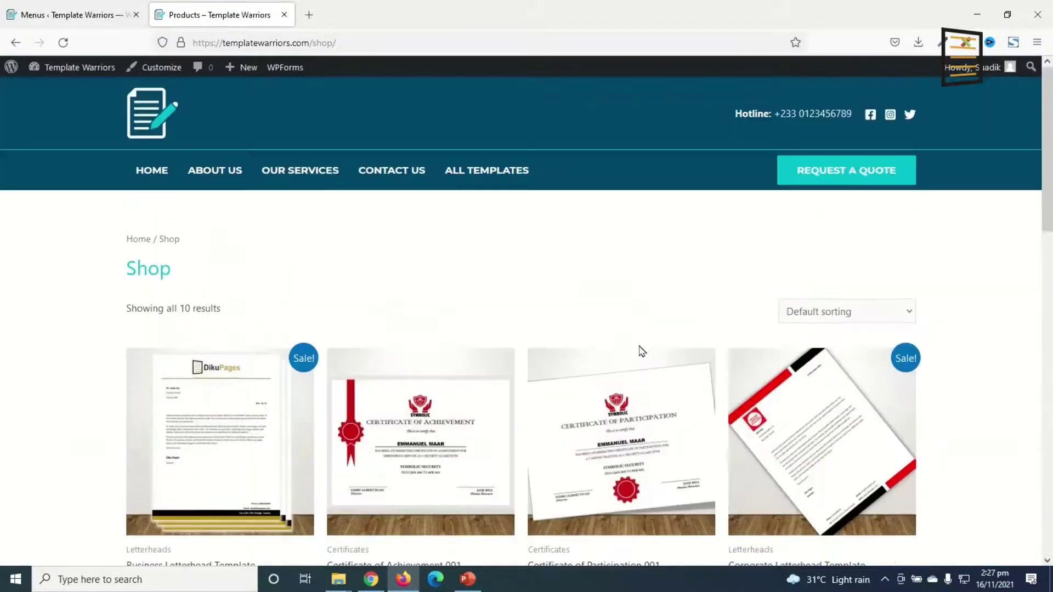
scroll(651, 334, down, 5)
scroll(650, 334, up, 6)
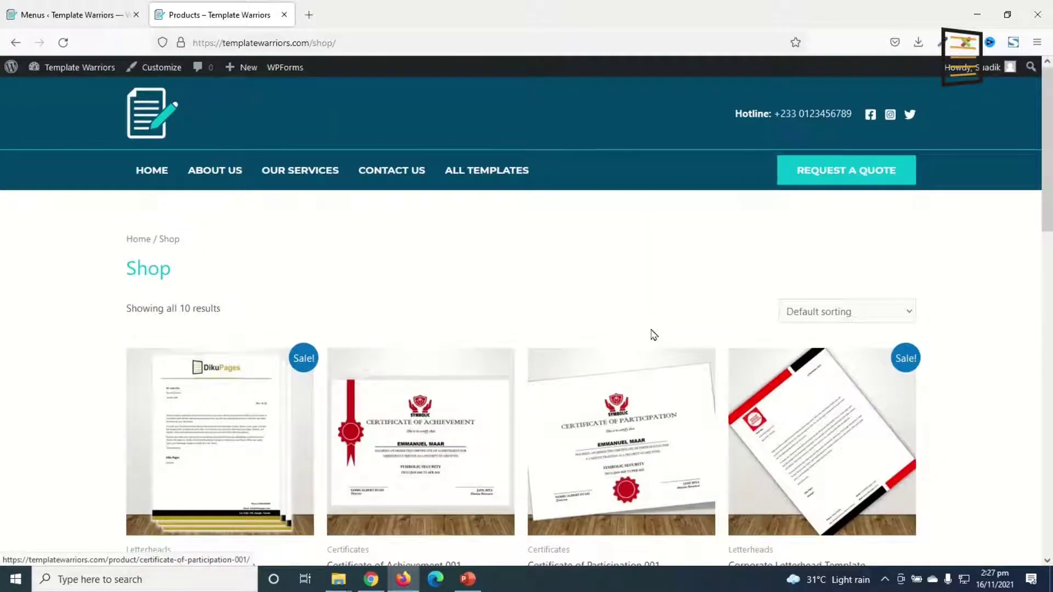
scroll(622, 476, down, 5)
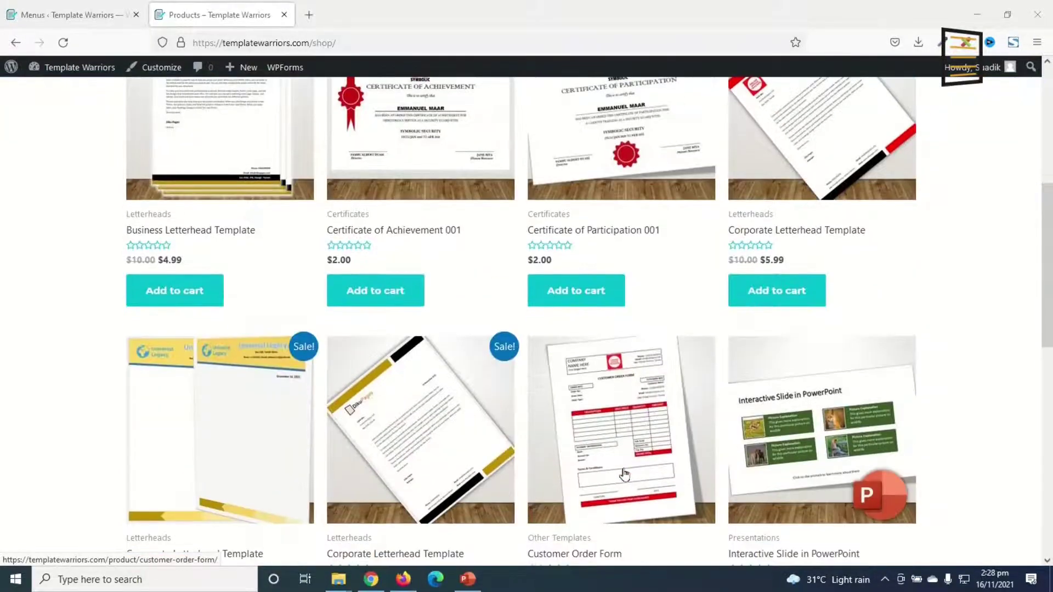
scroll(626, 466, up, 5)
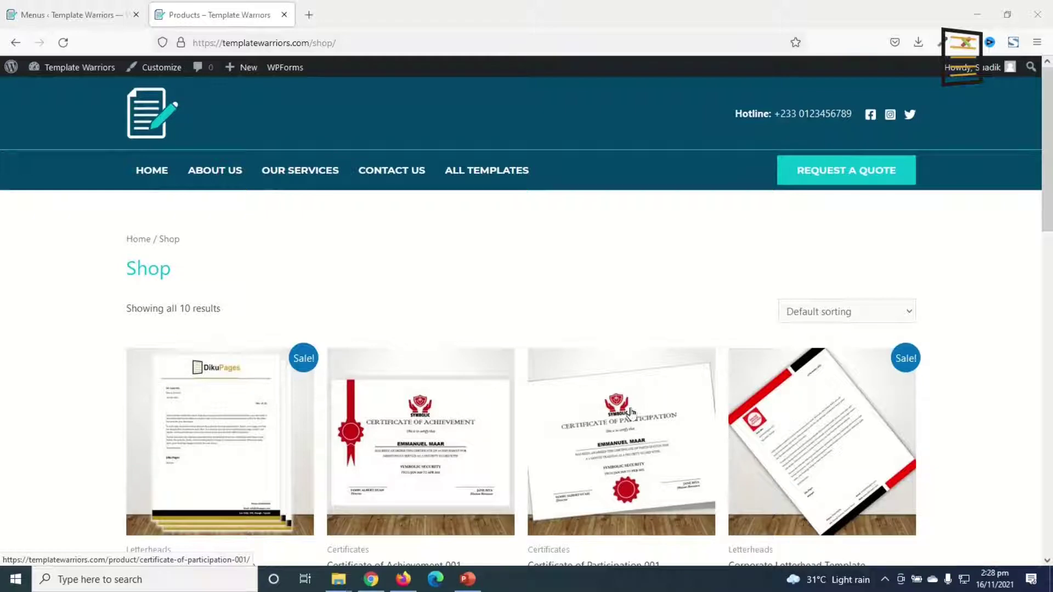
scroll(568, 441, down, 3)
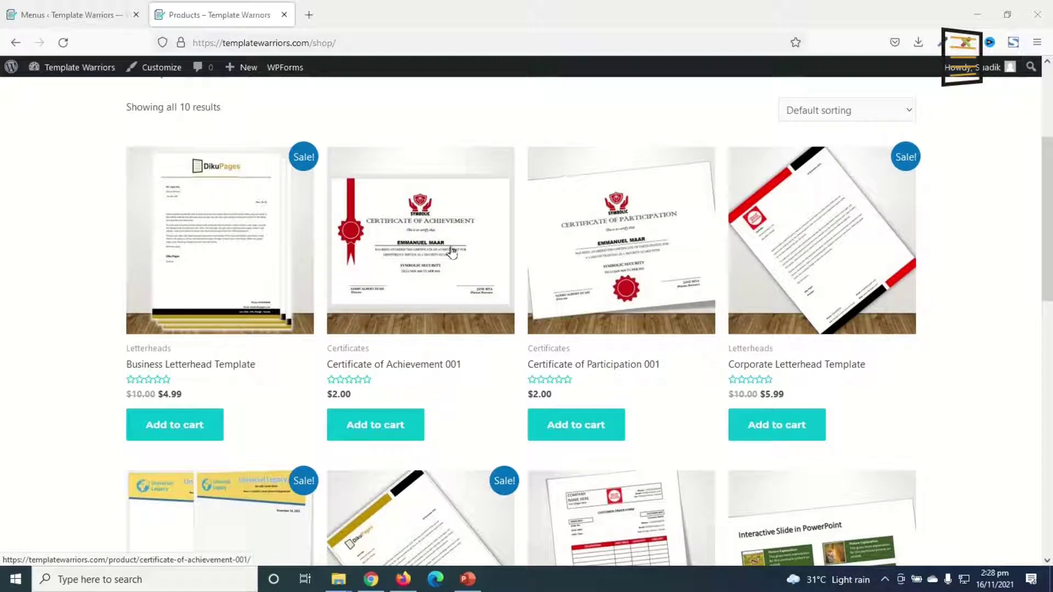
Step: Save WooCommerce's general settings with the store address, selling to all countries and the currency United States (US) dollar ($)
click(64, 16)
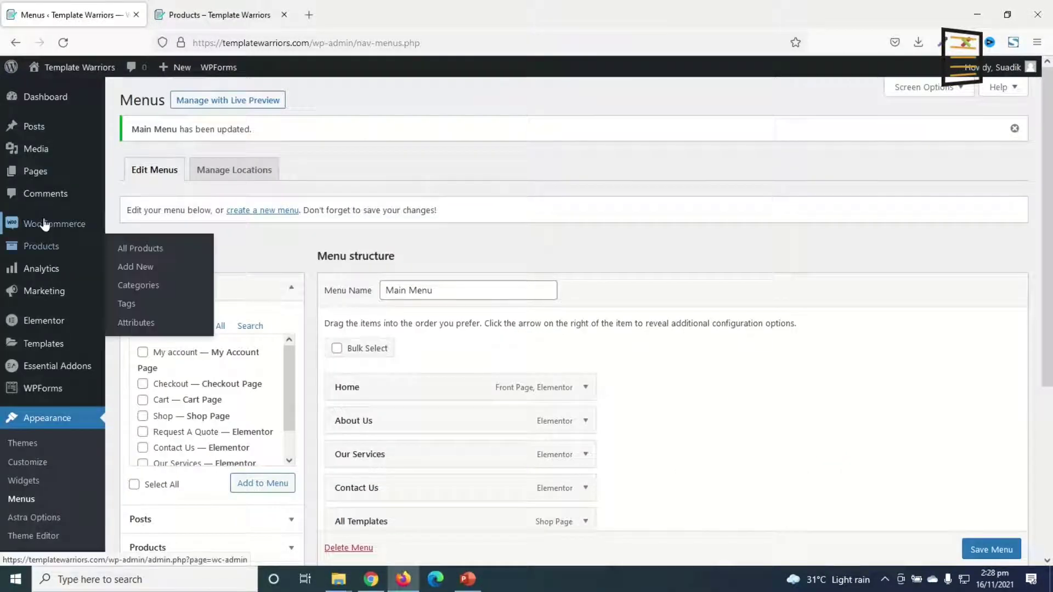
mouse_move(47, 224)
click(134, 322)
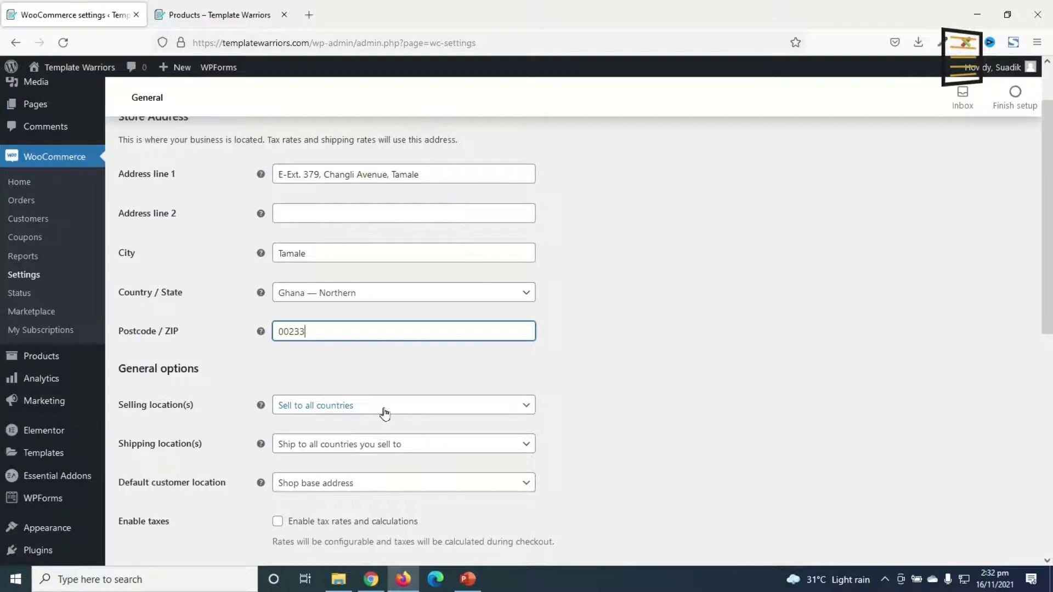
scroll(384, 414, down, 8)
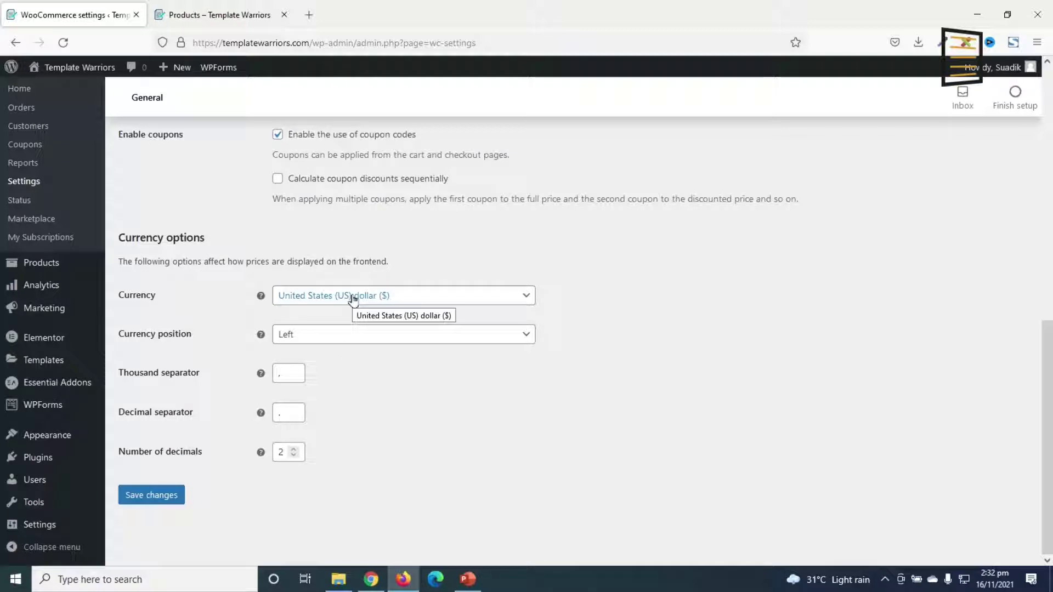
click(141, 497)
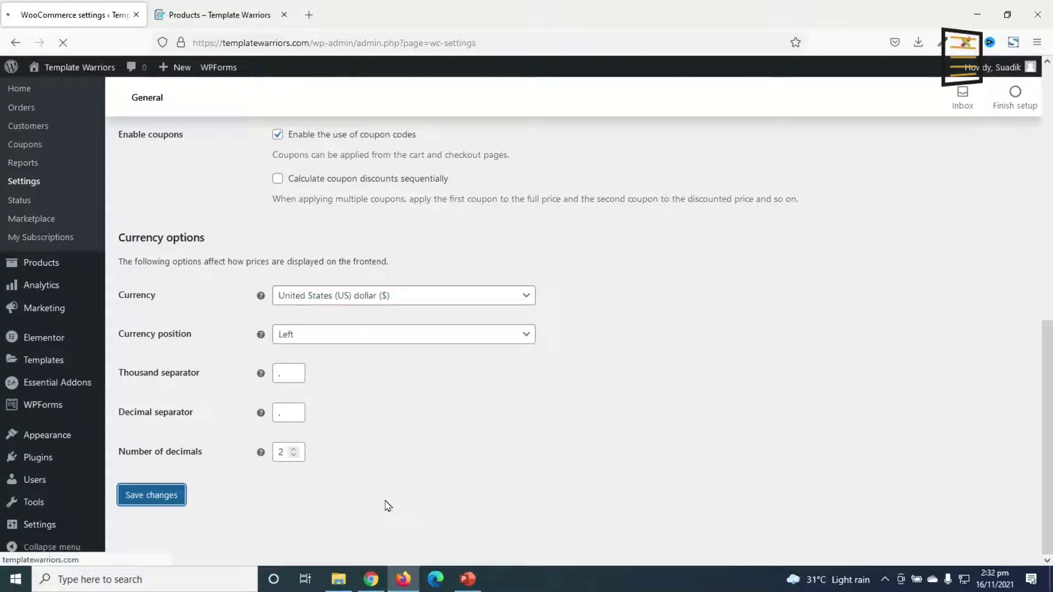
Step: Enable PayPal Express in the WooCommerce payment methods and save the changes
click(302, 155)
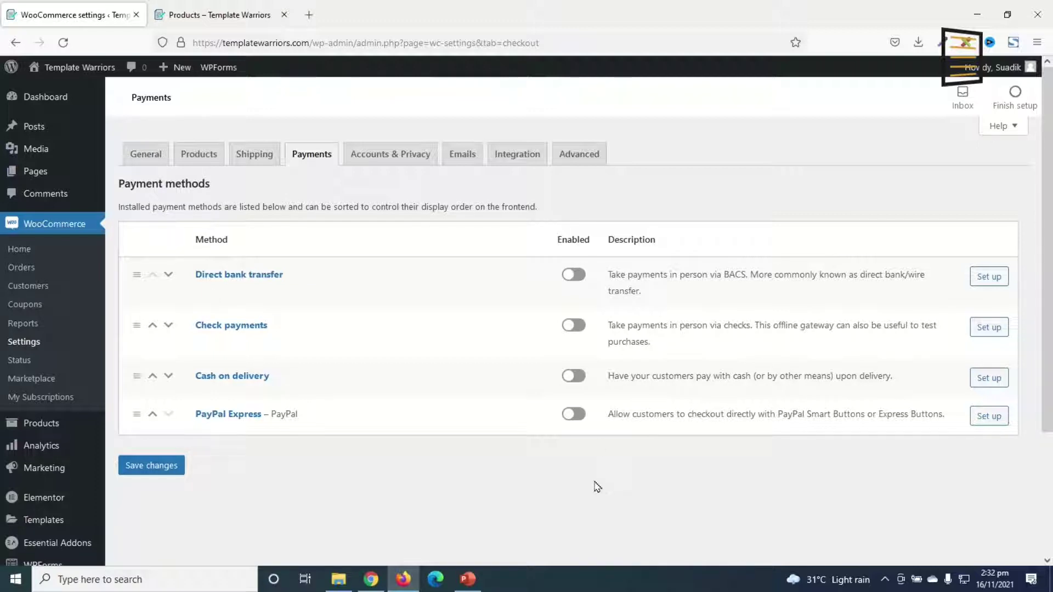
click(579, 416)
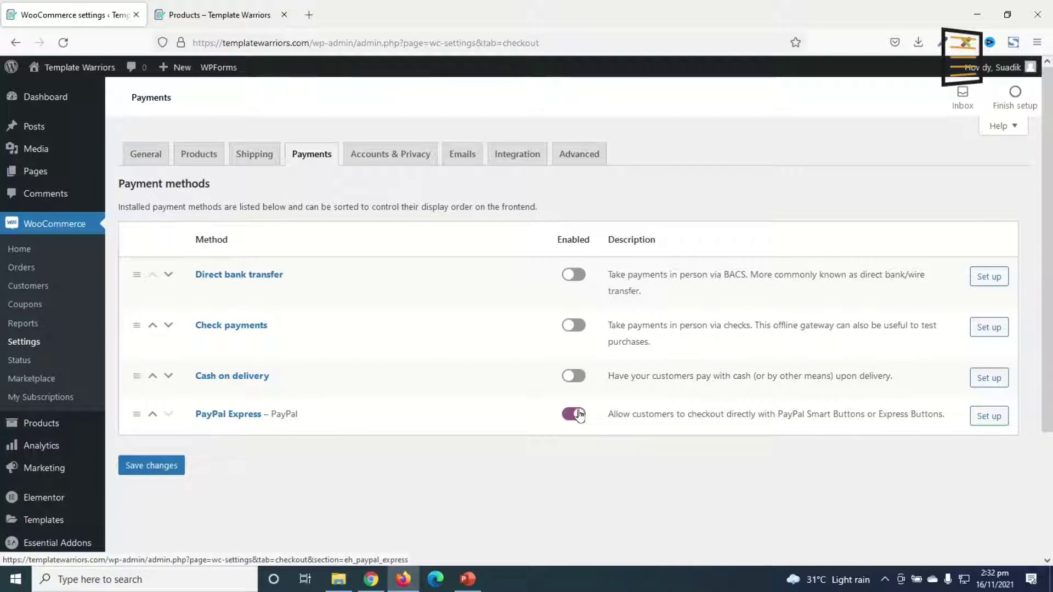
click(152, 466)
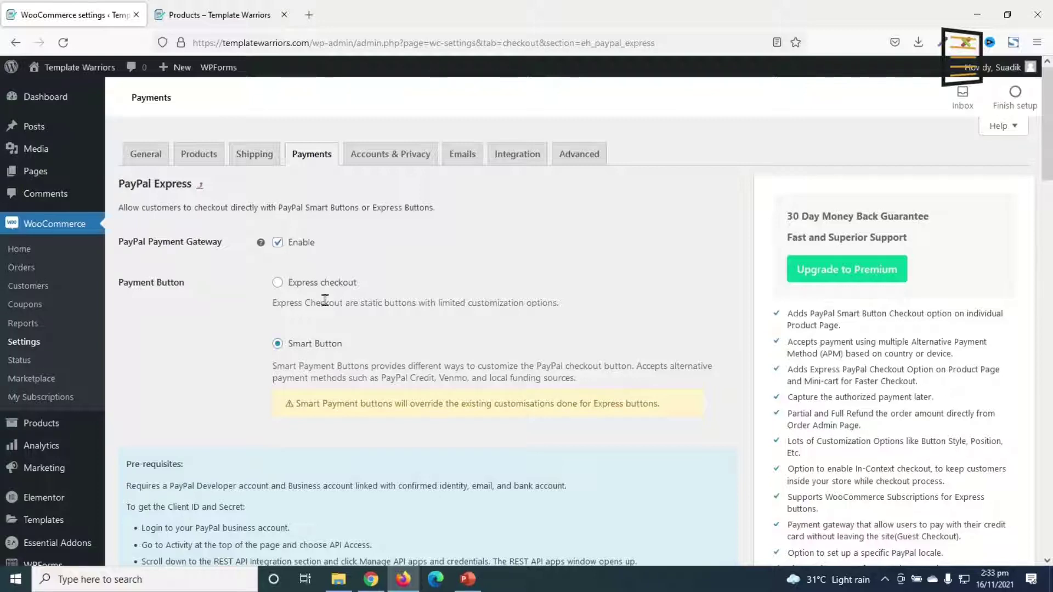
Step: Set the PayPal Express payment button to Express checkout and its environment to Live mode
click(305, 285)
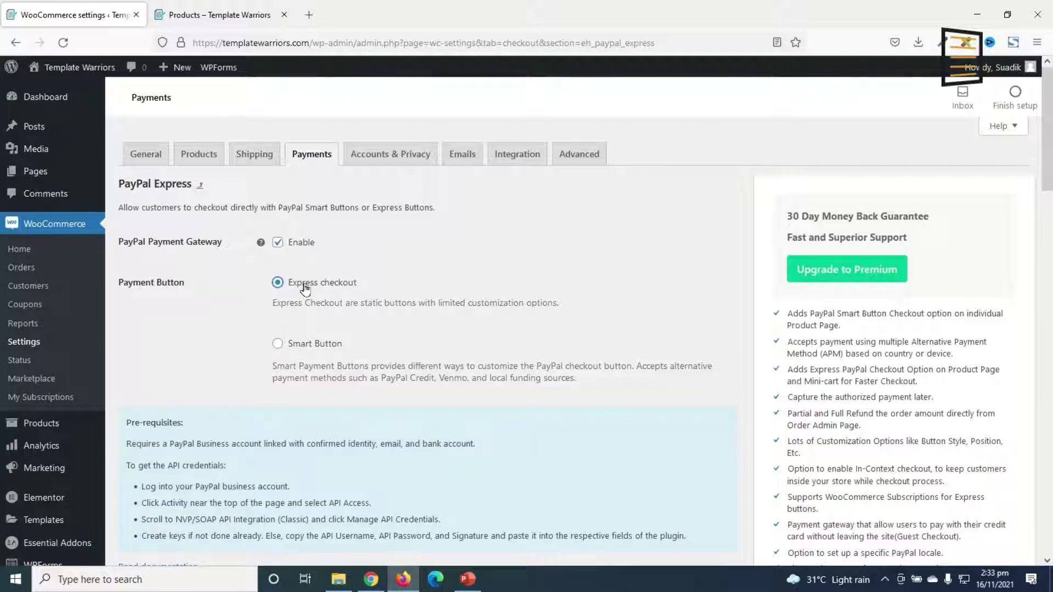
scroll(388, 320, down, 7)
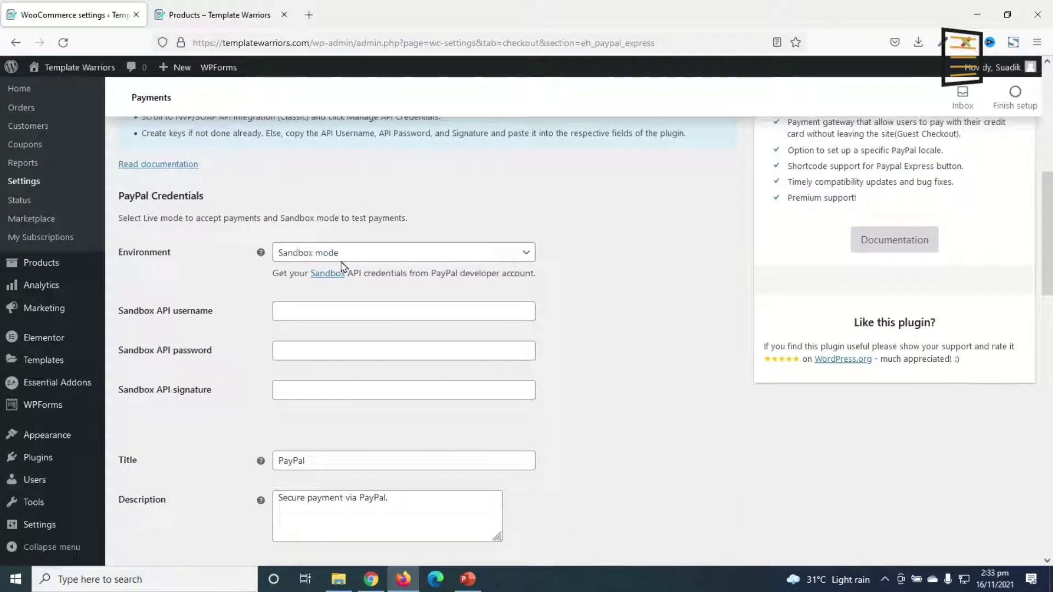
click(352, 253)
click(340, 294)
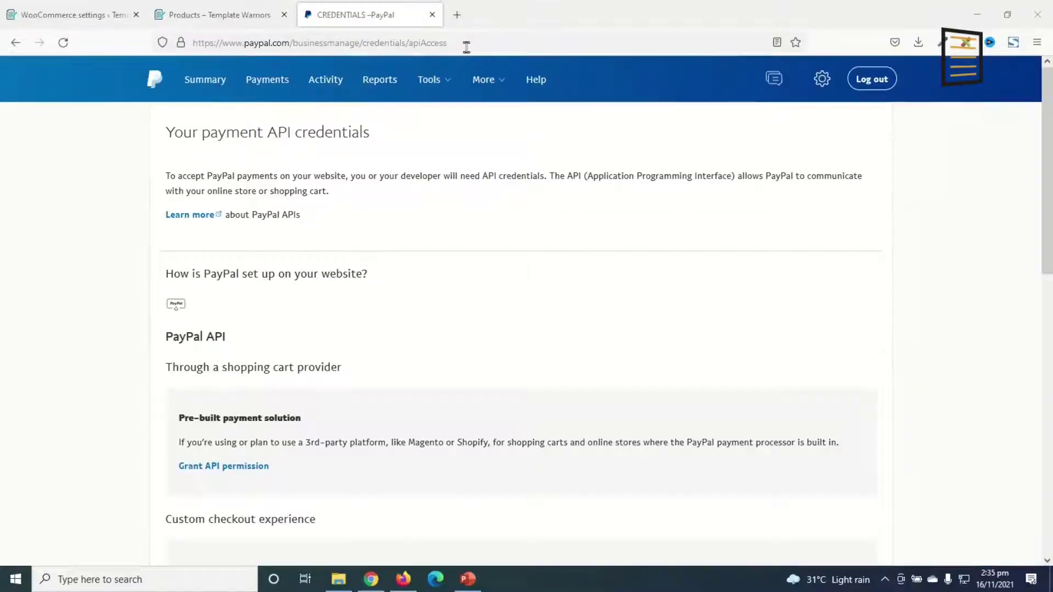
Step: Open the NVP/SOAP API credentials in the PayPal business account, then reveal and copy the API username
scroll(364, 299, down, 7)
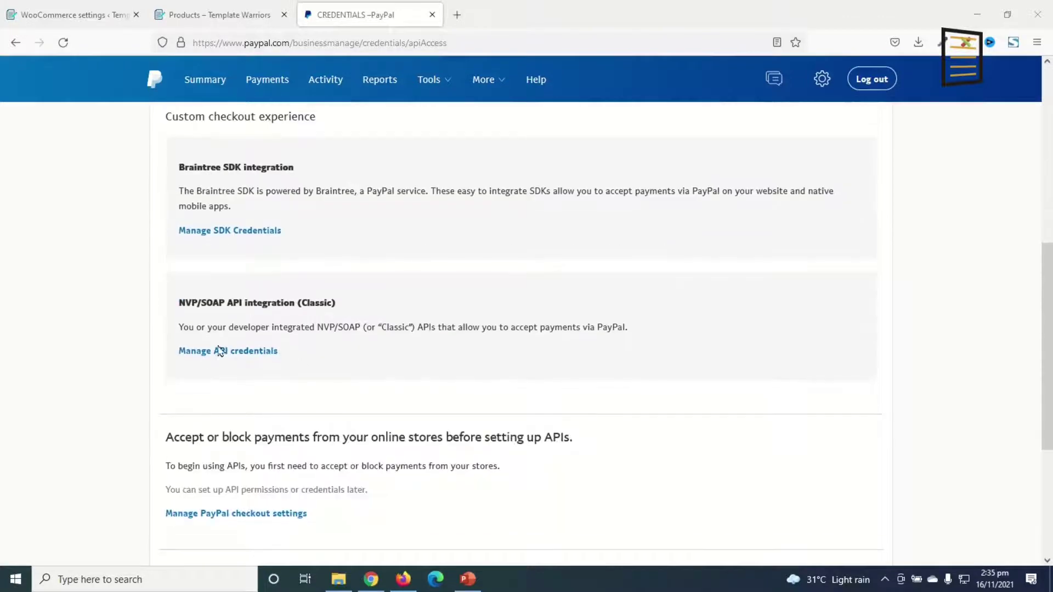
click(224, 353)
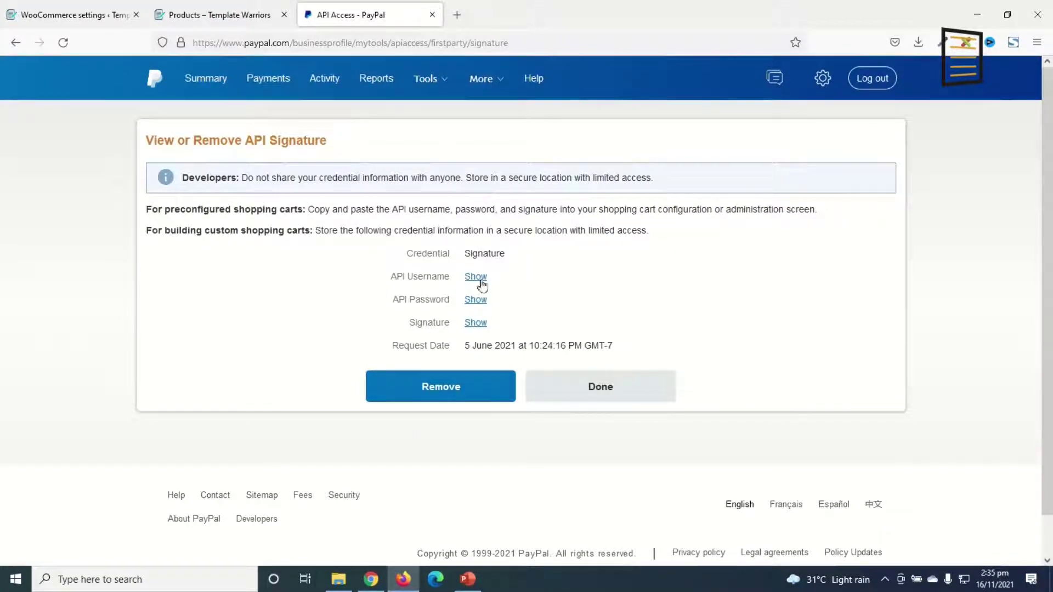
click(473, 278)
drag(461, 277, 574, 277)
right_click(553, 280)
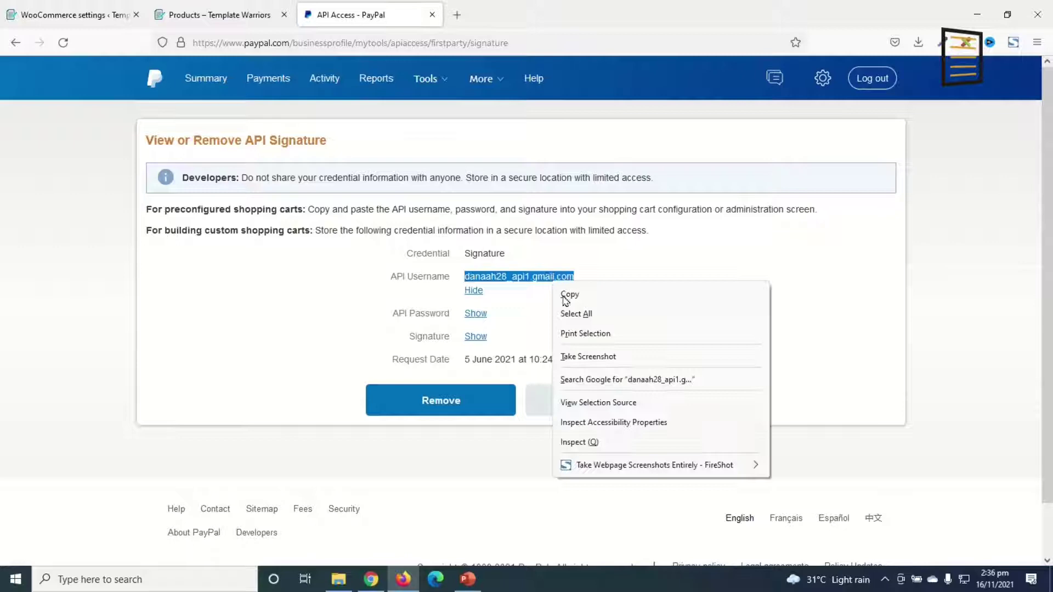
click(569, 296)
Step: Paste the API username into the Live API username field of the PayPal Express settings and return to PayPal's API signature page
click(85, 13)
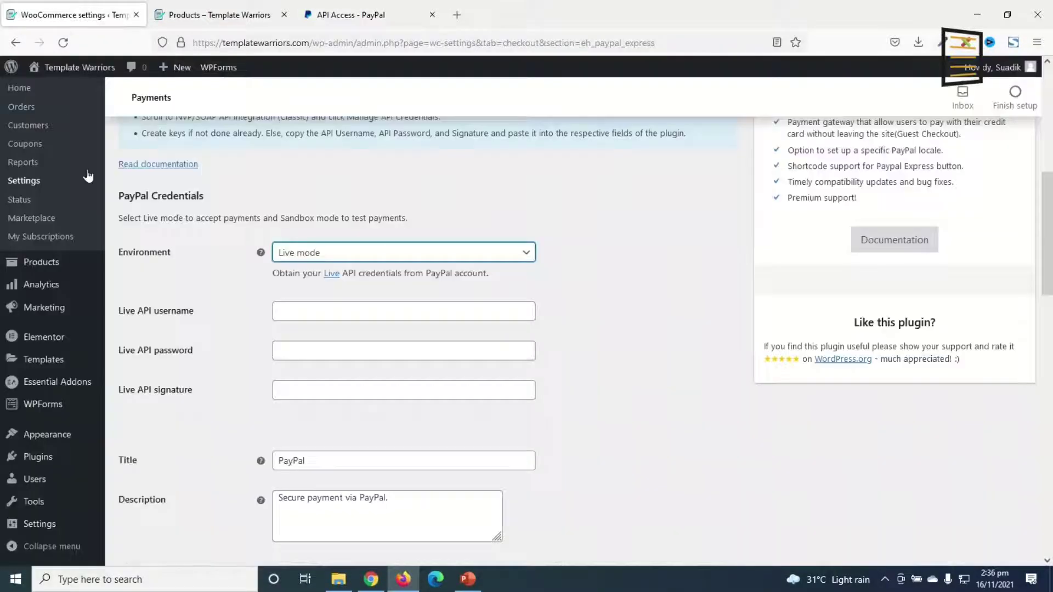
click(303, 309)
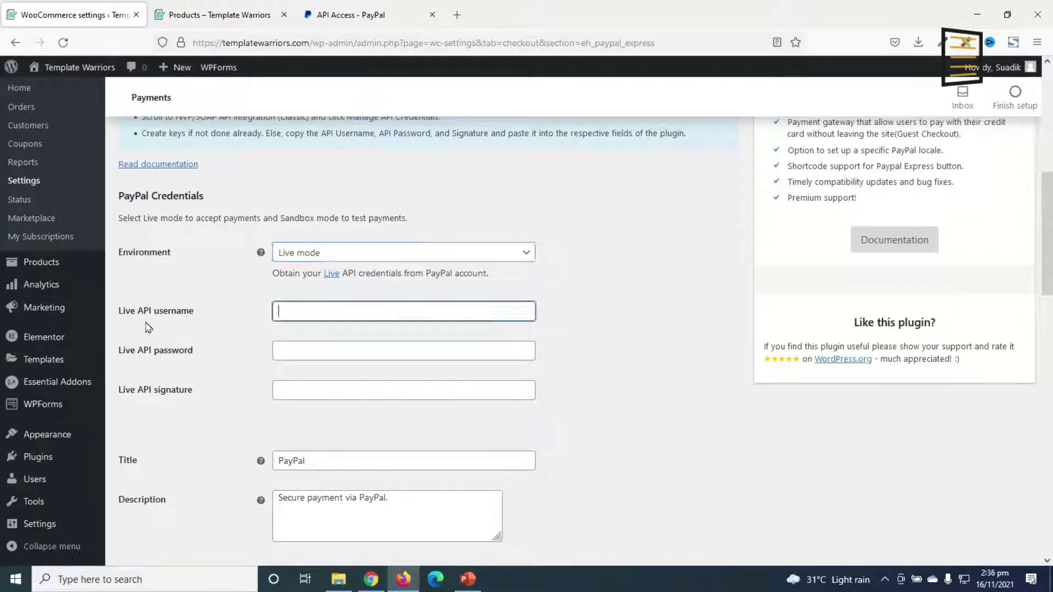
key(ctrl+v)
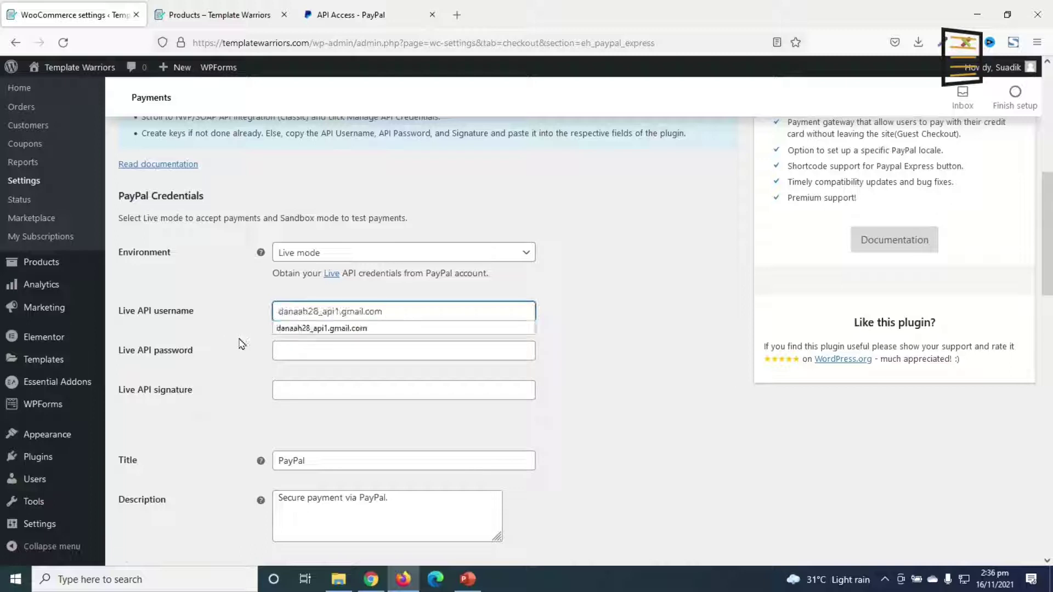
click(347, 16)
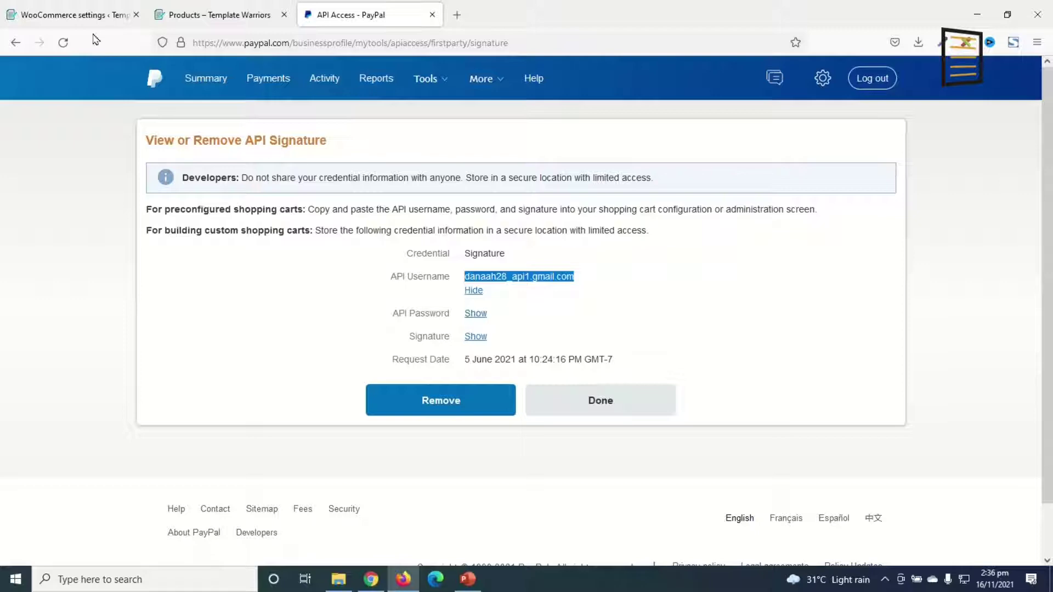
Step: Return to the PayPal Express settings and remove Cart page and Checkout page from both the Express button and Express credit button locations
click(77, 15)
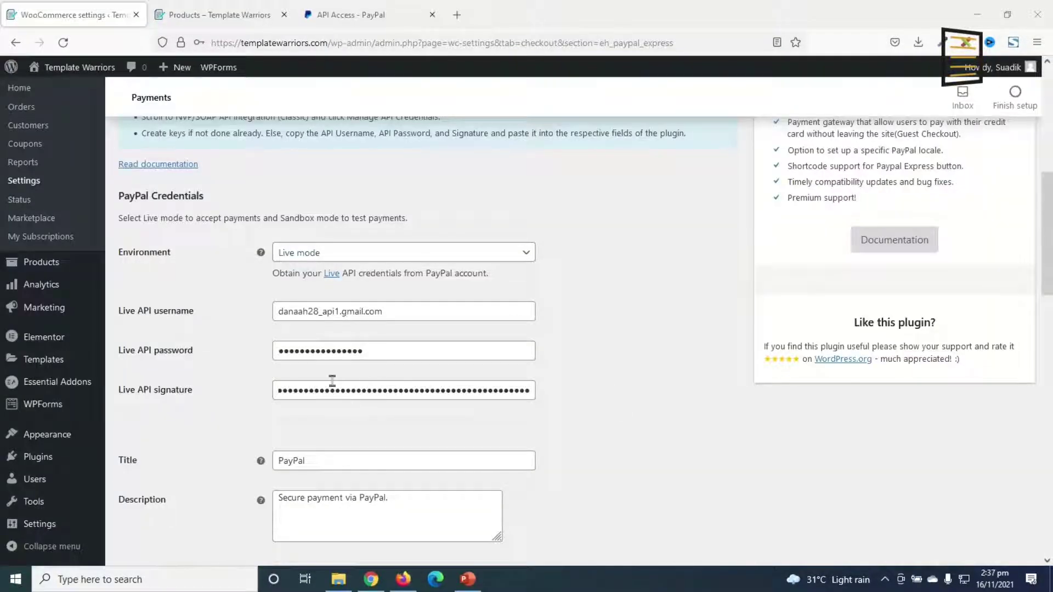
scroll(375, 411, down, 7)
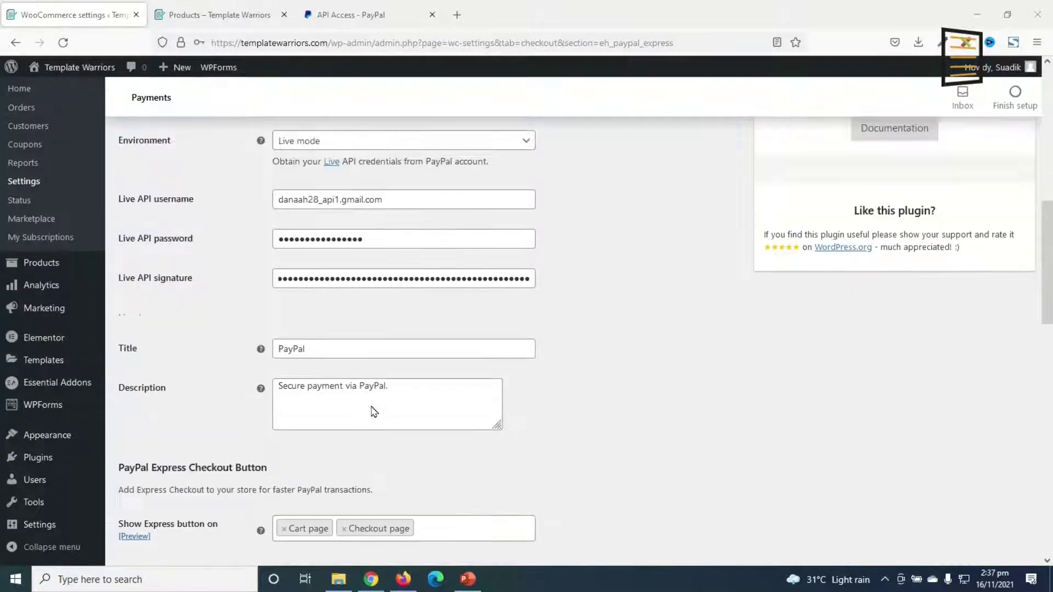
scroll(371, 406, up, 1)
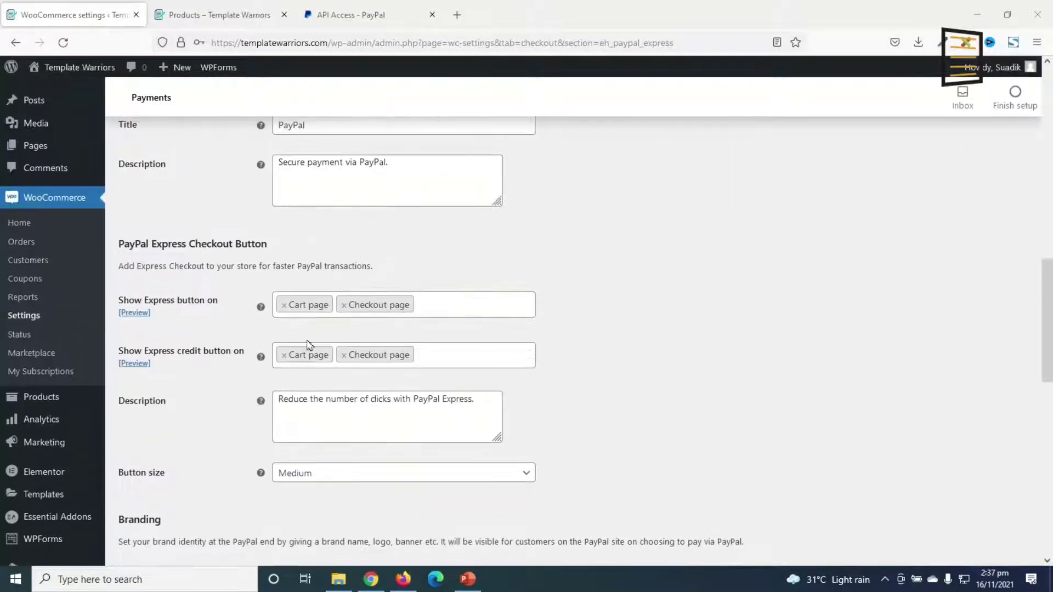
click(284, 305)
click(283, 305)
click(283, 356)
click(283, 358)
scroll(445, 380, down, 4)
scroll(446, 380, down, 1)
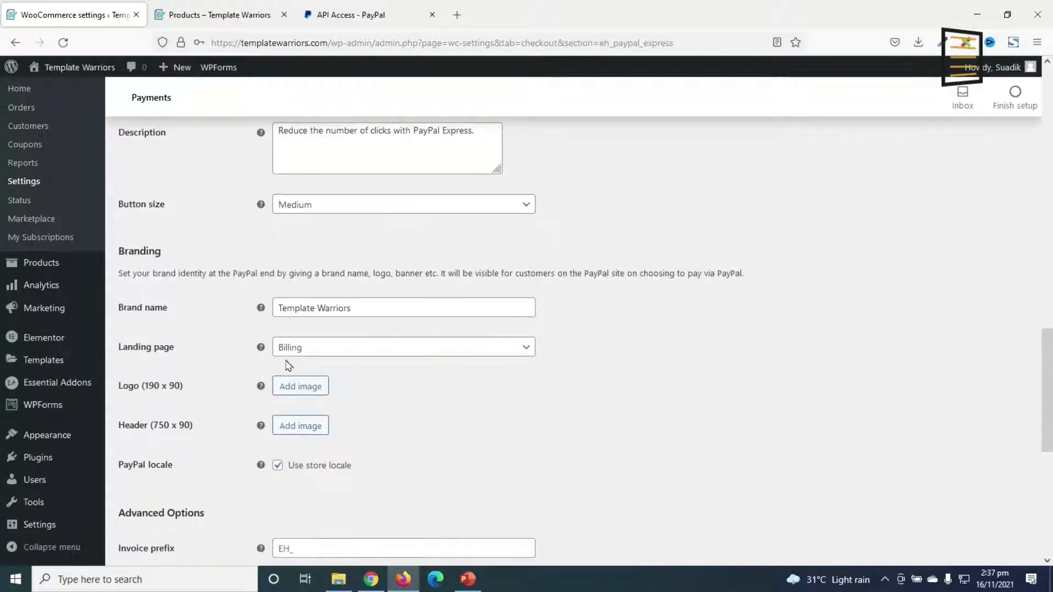
Step: Check the branding's landing page options and brand name, keeping Billing, and save the PayPal Express settings
click(295, 346)
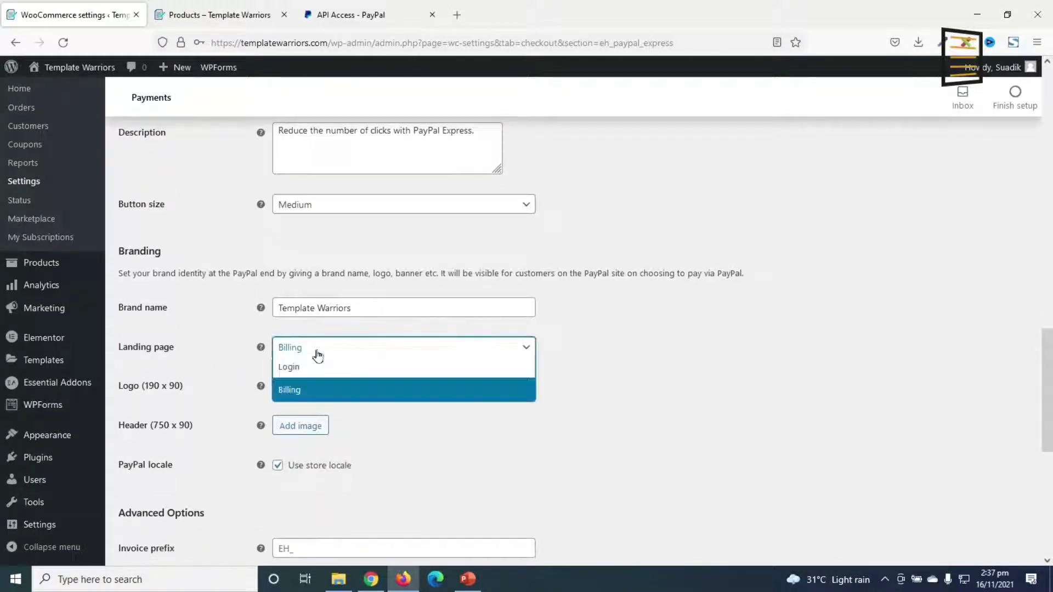
click(341, 348)
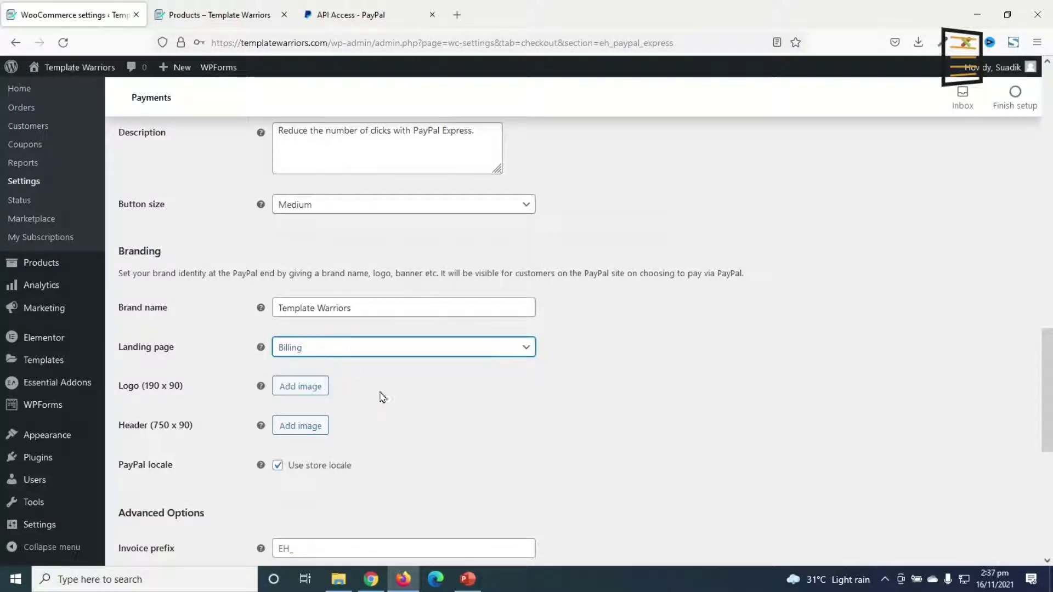
drag(361, 307, 229, 305)
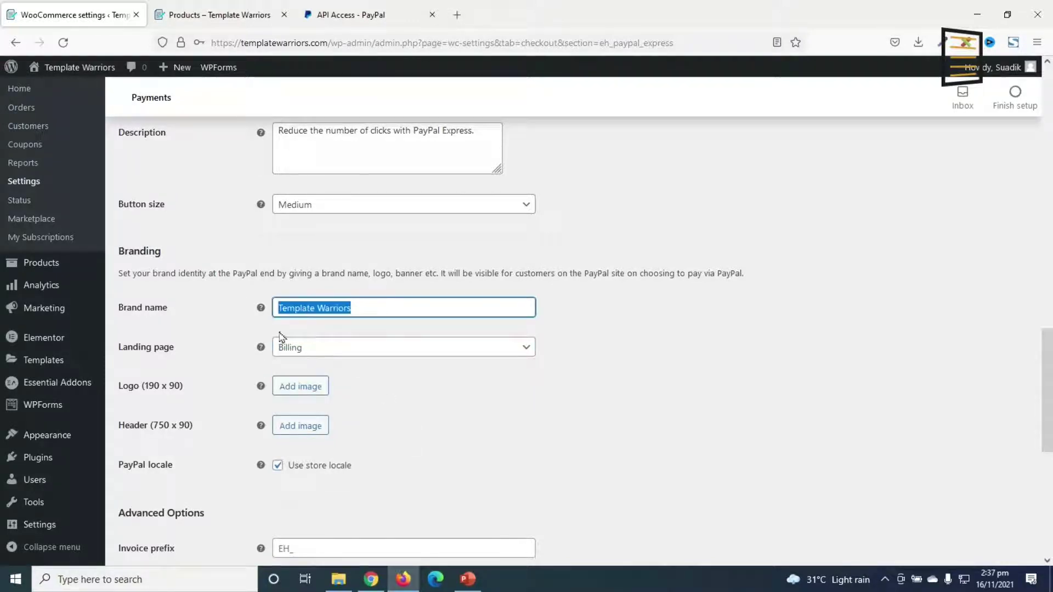
scroll(433, 429, down, 7)
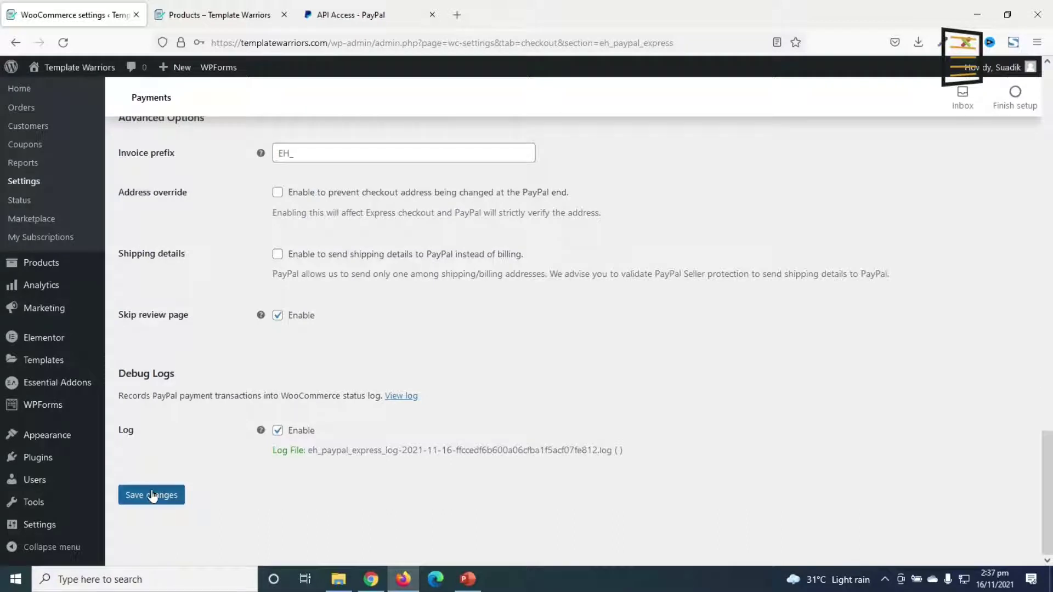
click(153, 496)
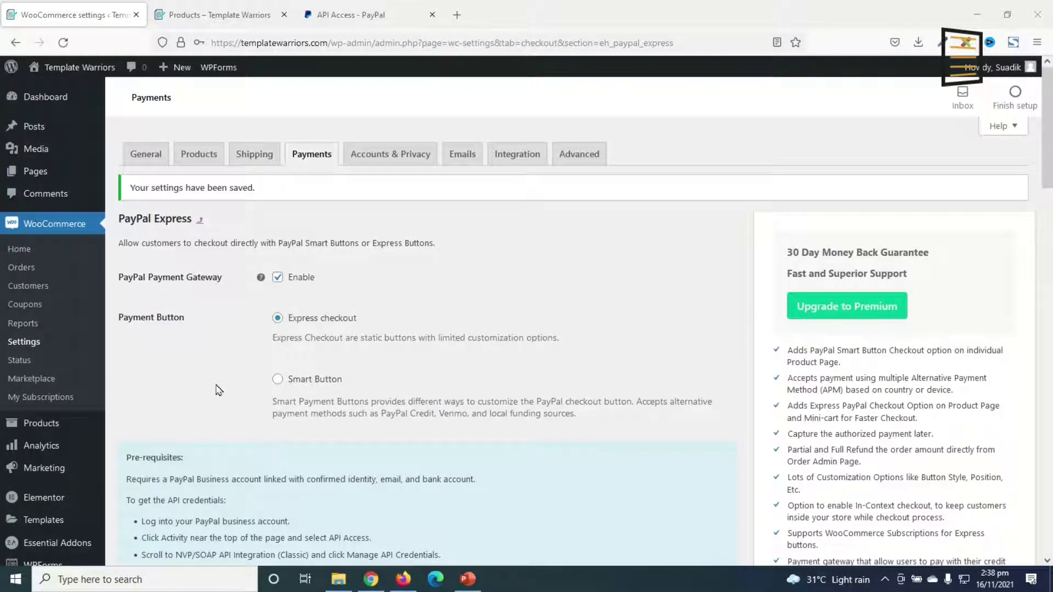
Step: Open the WooCommerce coupons and start a new coupon with the code 100OFF
click(27, 305)
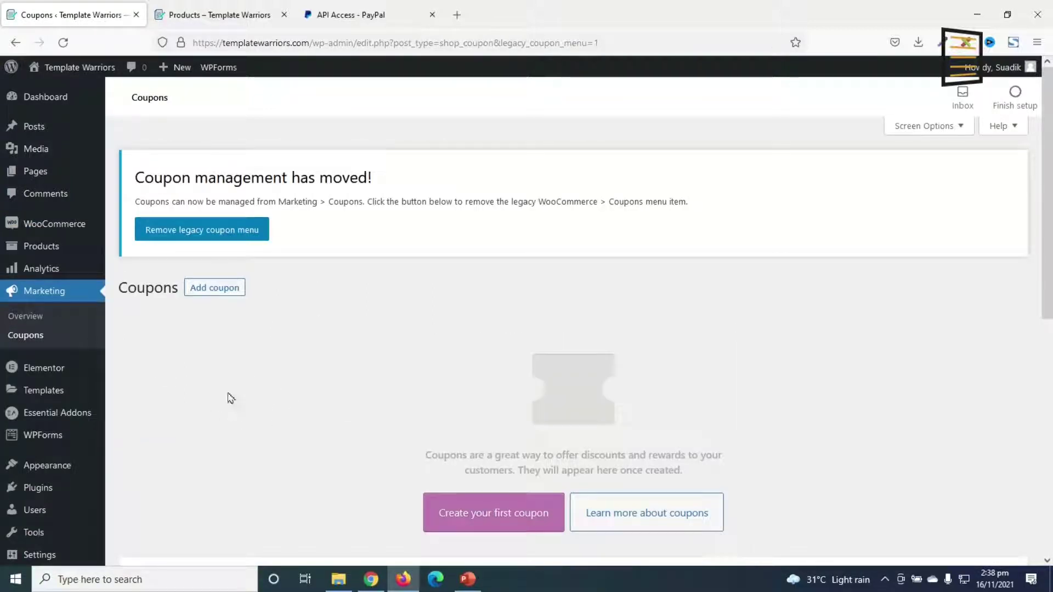
scroll(239, 426, down, 2)
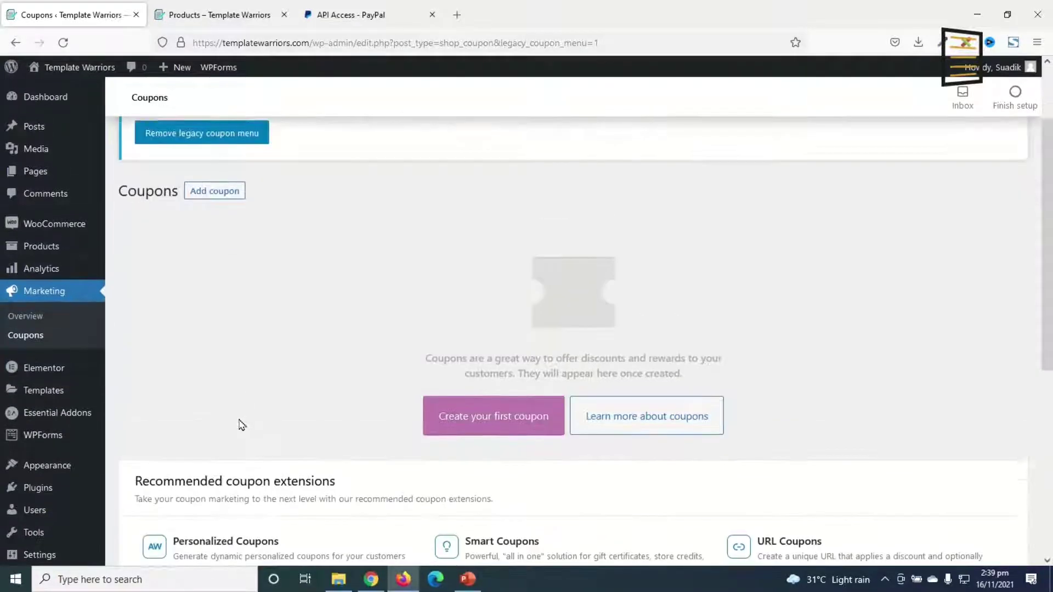
scroll(236, 384, up, 1)
click(214, 221)
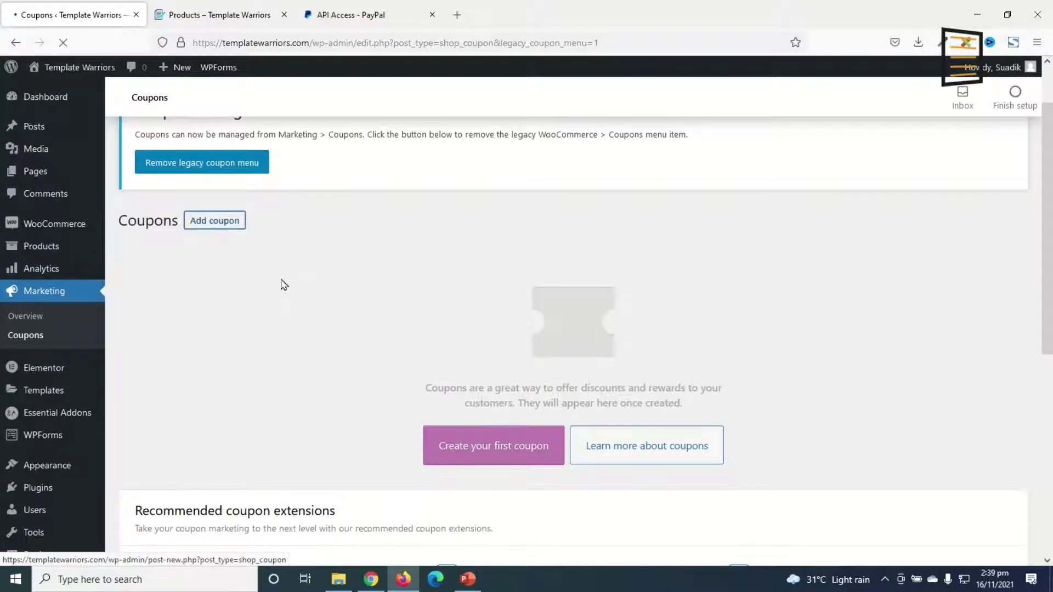
text(100OFF)
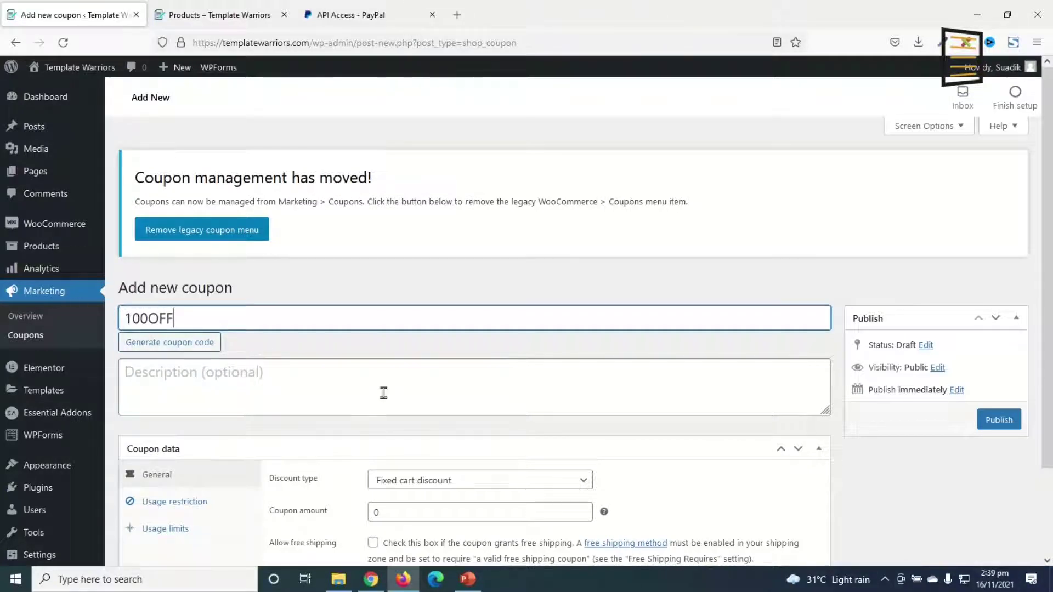
Step: Set the coupon's discount type to Percentage discount and its amount to 100
scroll(330, 412, down, 2)
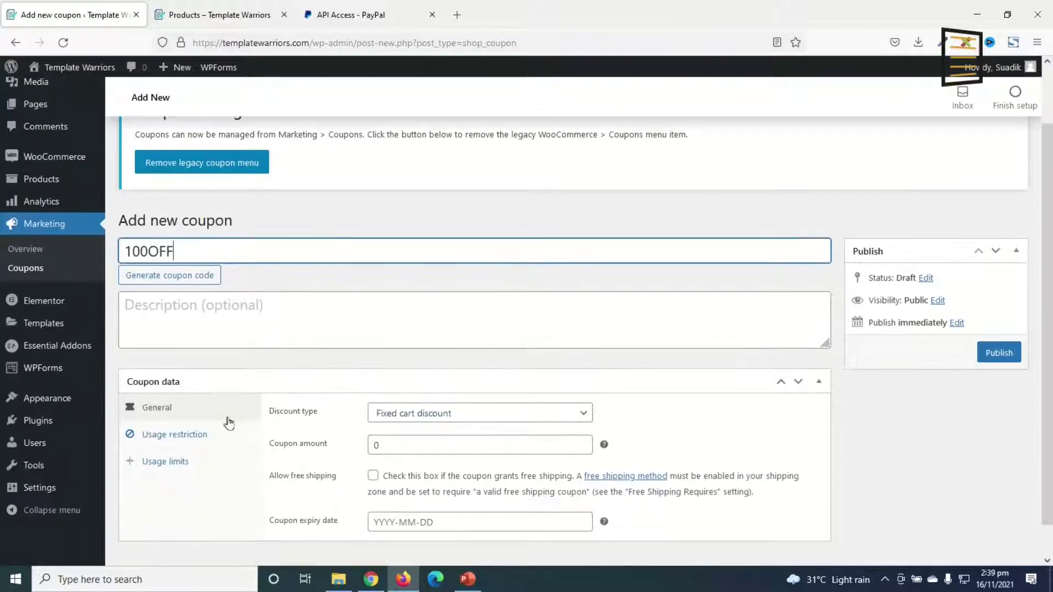
click(431, 420)
click(431, 420)
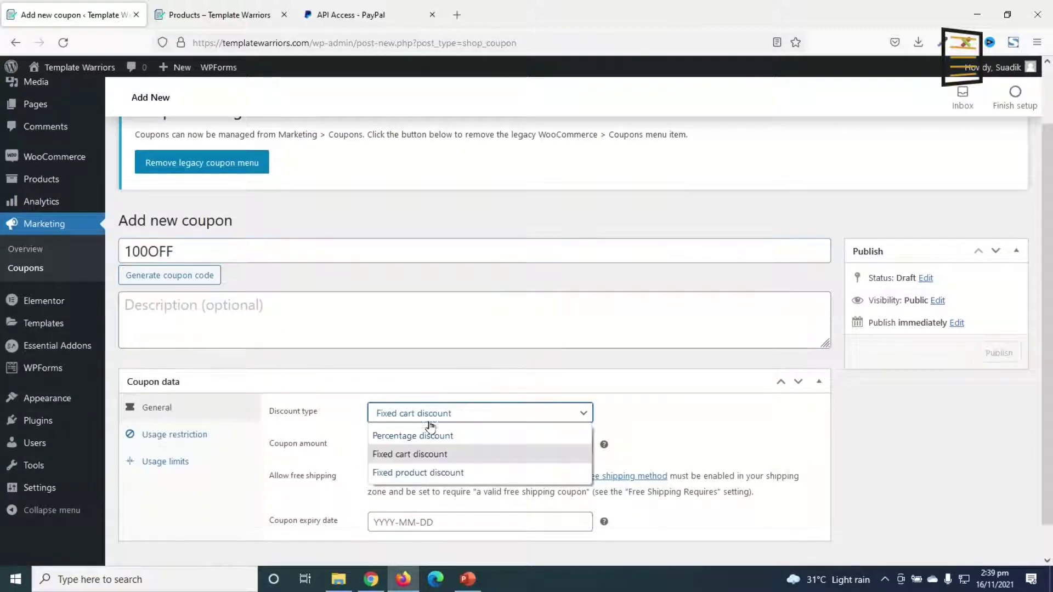
click(433, 435)
click(377, 447)
mouse_move(2, 177)
text(100)
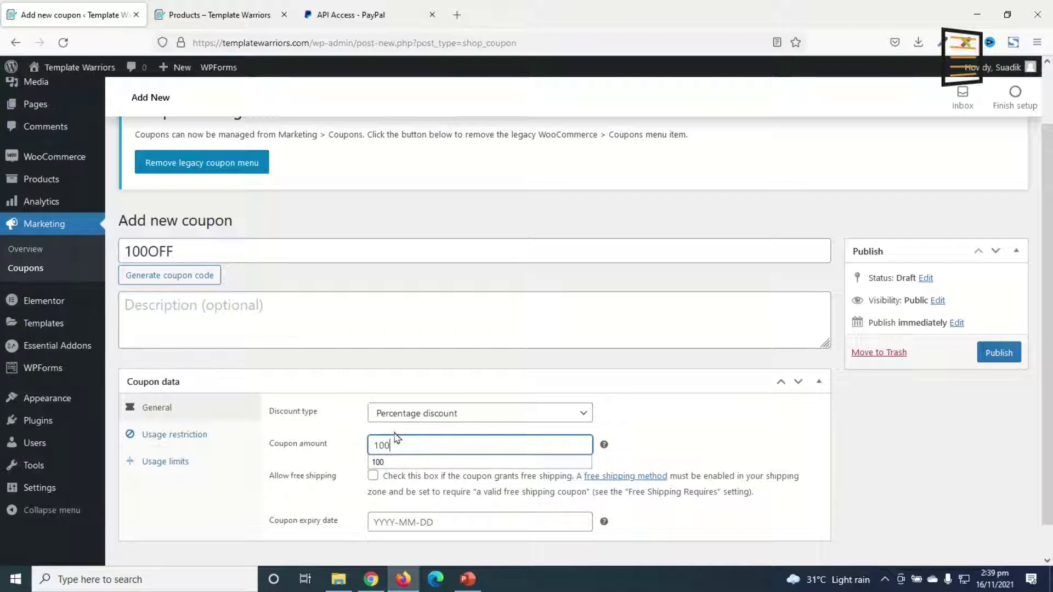
Step: Review the coupon's usage restriction and usage limit settings, and publish the coupon
scroll(362, 433, down, 1)
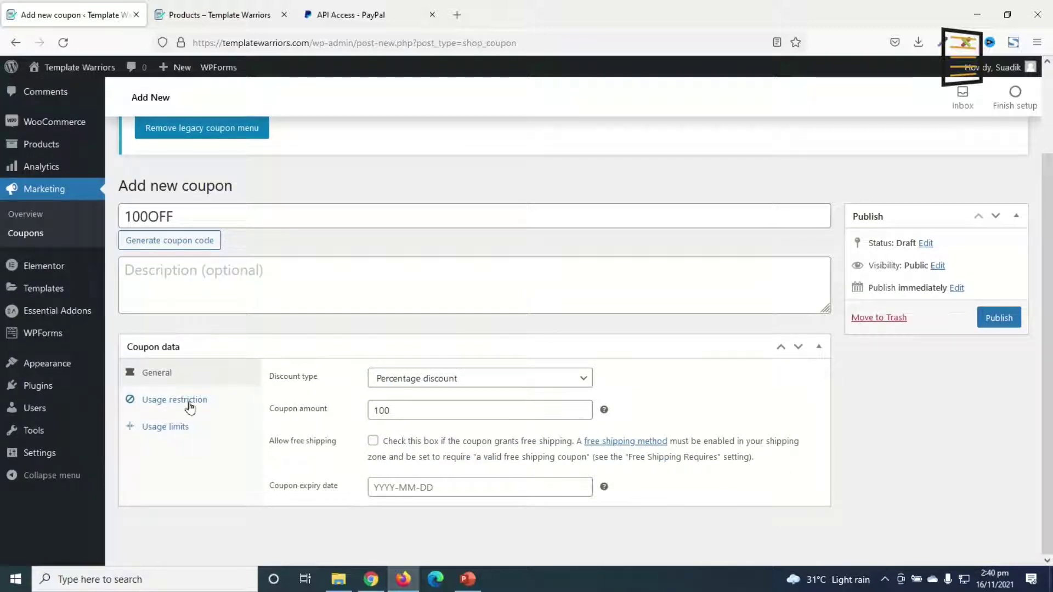
click(187, 405)
click(173, 428)
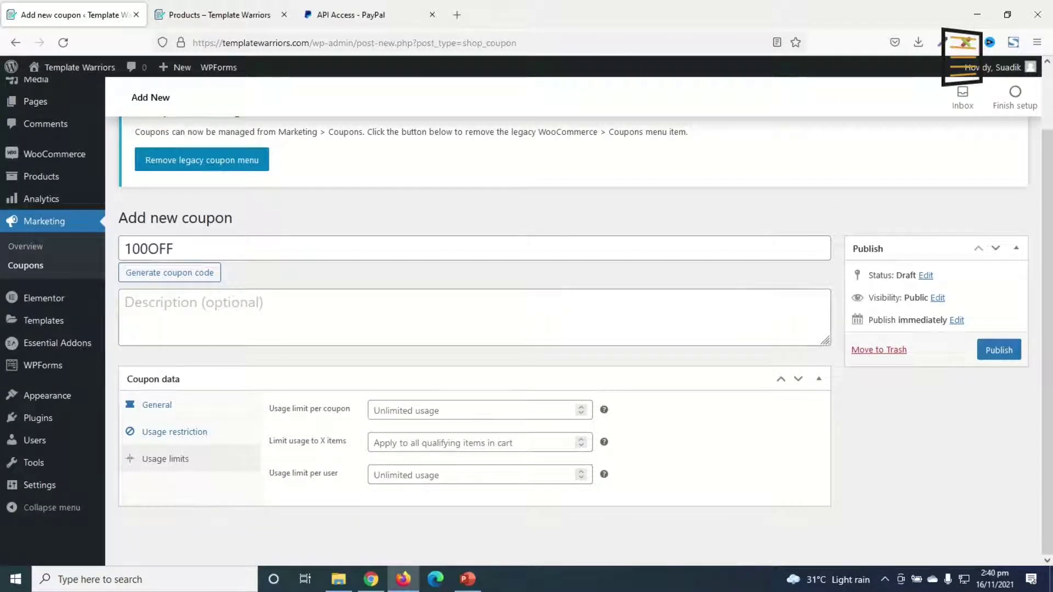
click(997, 350)
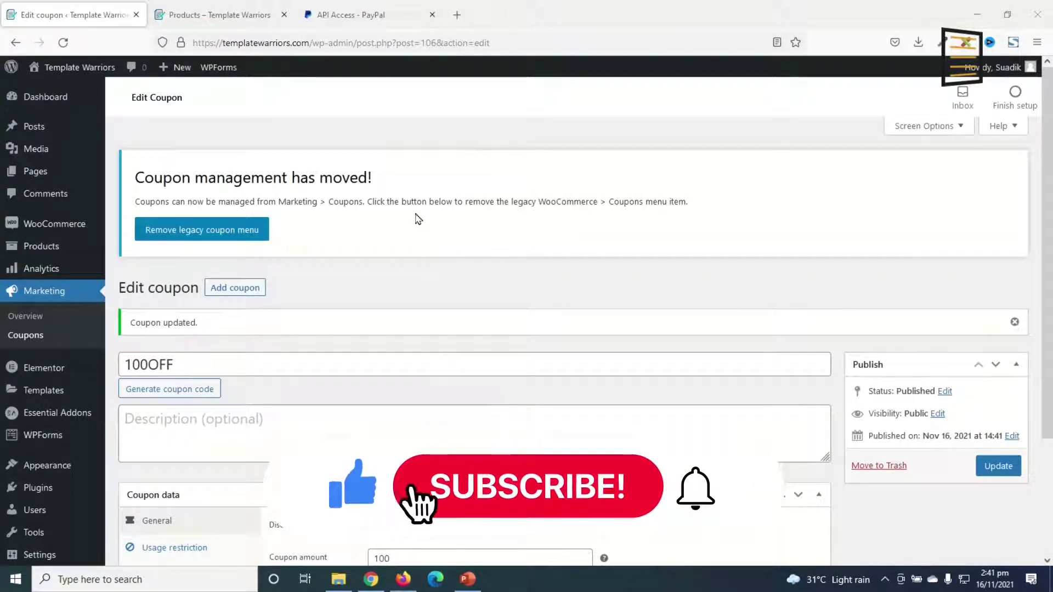
Step: Examine the shop page's product listing and the Business Letterhead Template product page, including its layout, description and related products
click(225, 15)
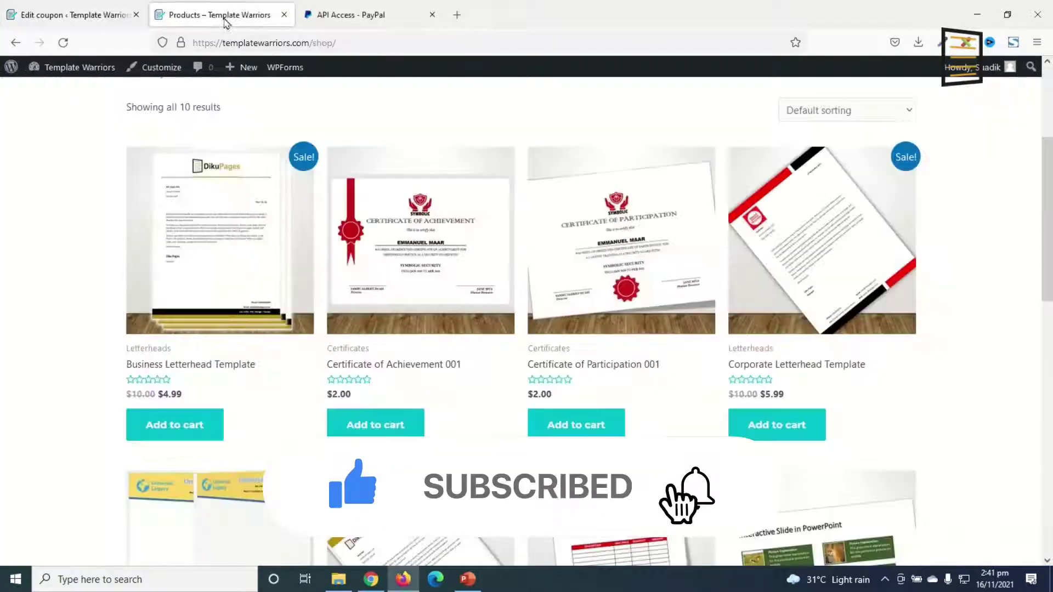
scroll(390, 312, up, 3)
scroll(395, 312, down, 6)
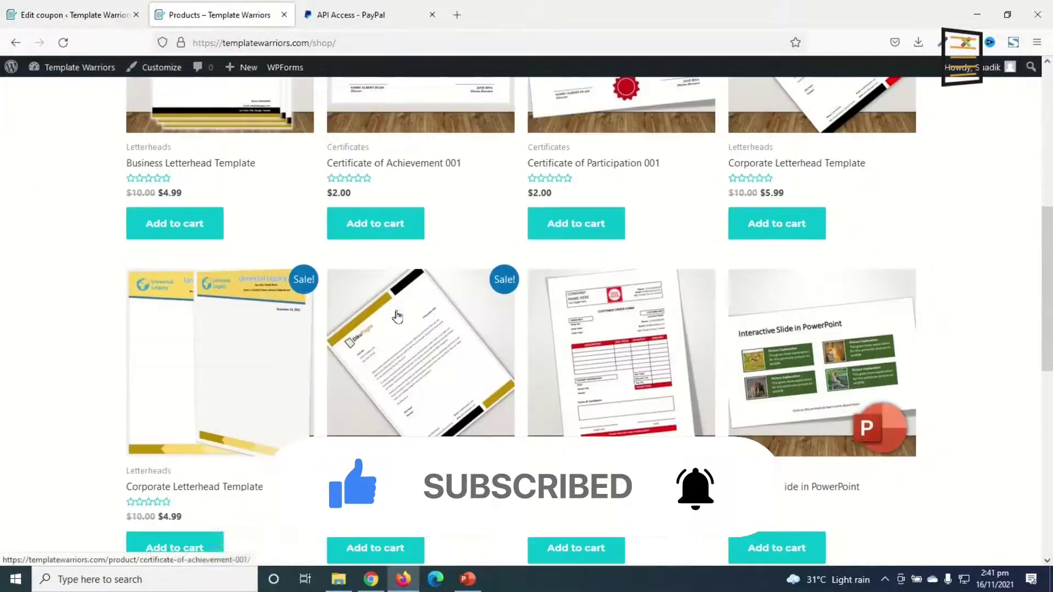
scroll(394, 313, up, 5)
click(216, 297)
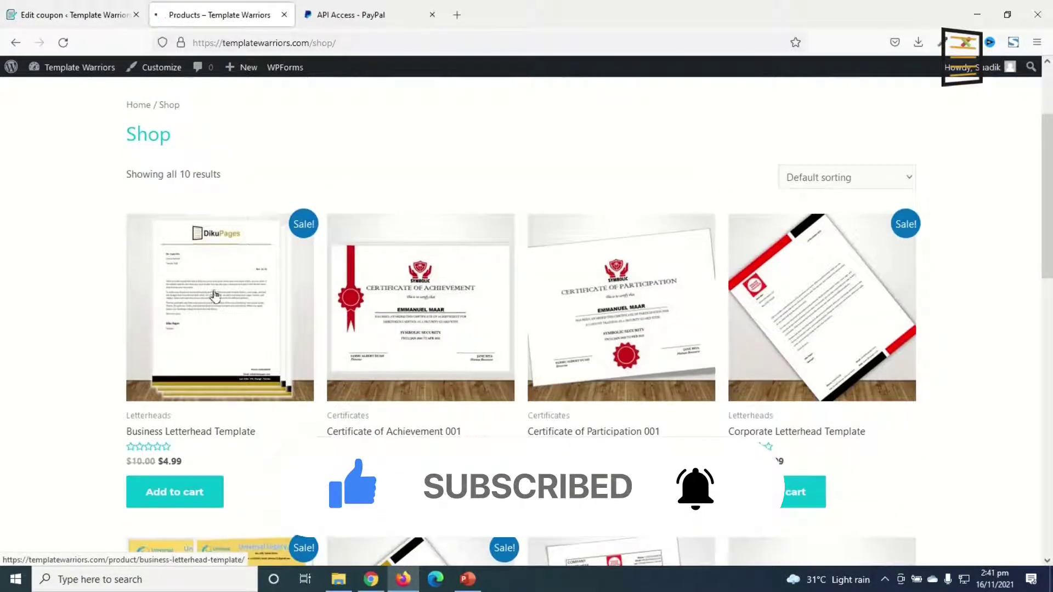
scroll(598, 455, up, 2)
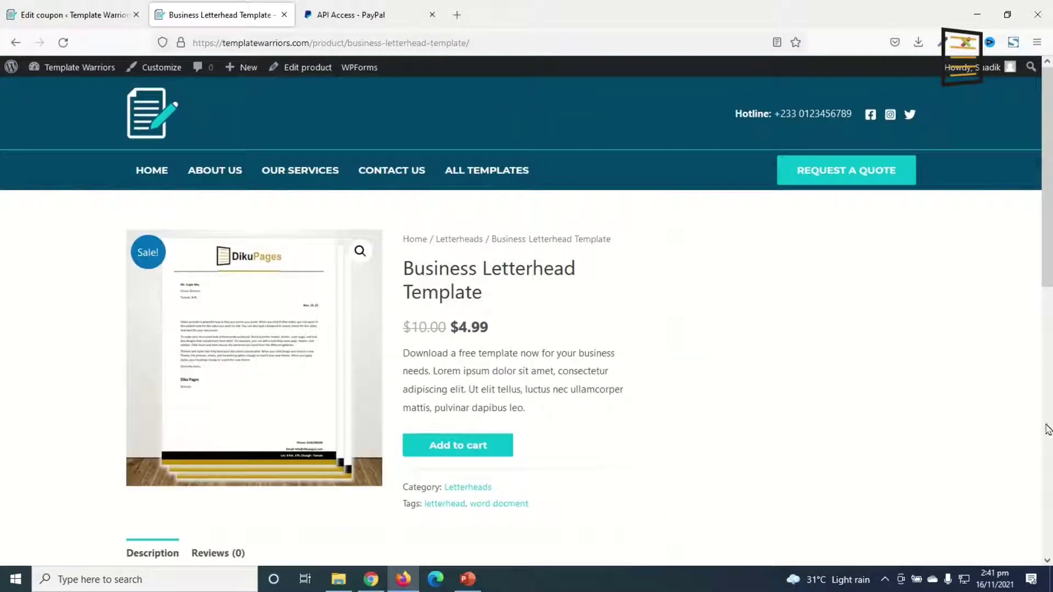
scroll(533, 455, down, 8)
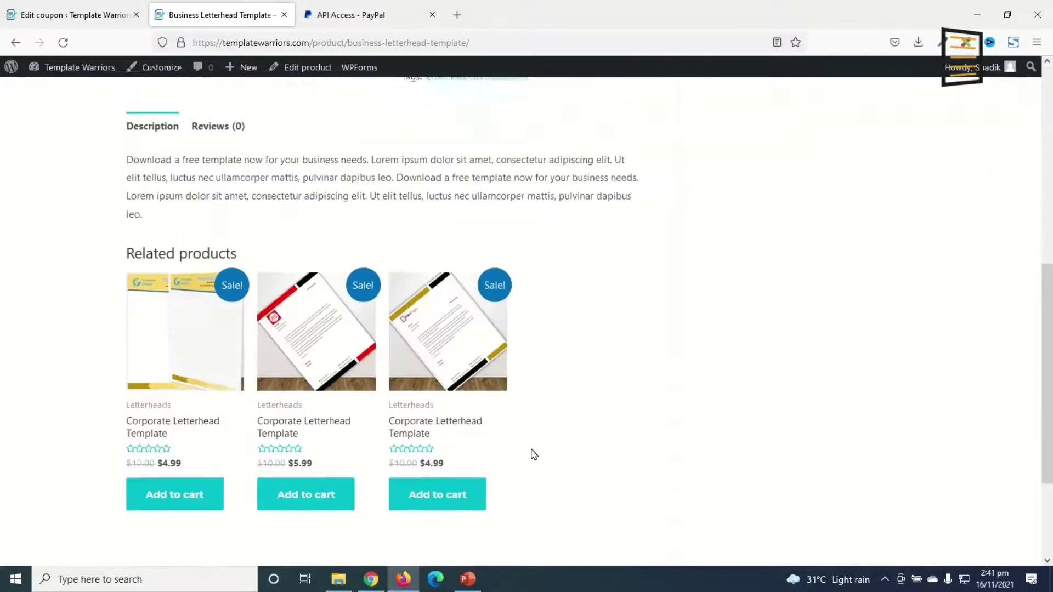
scroll(554, 449, up, 5)
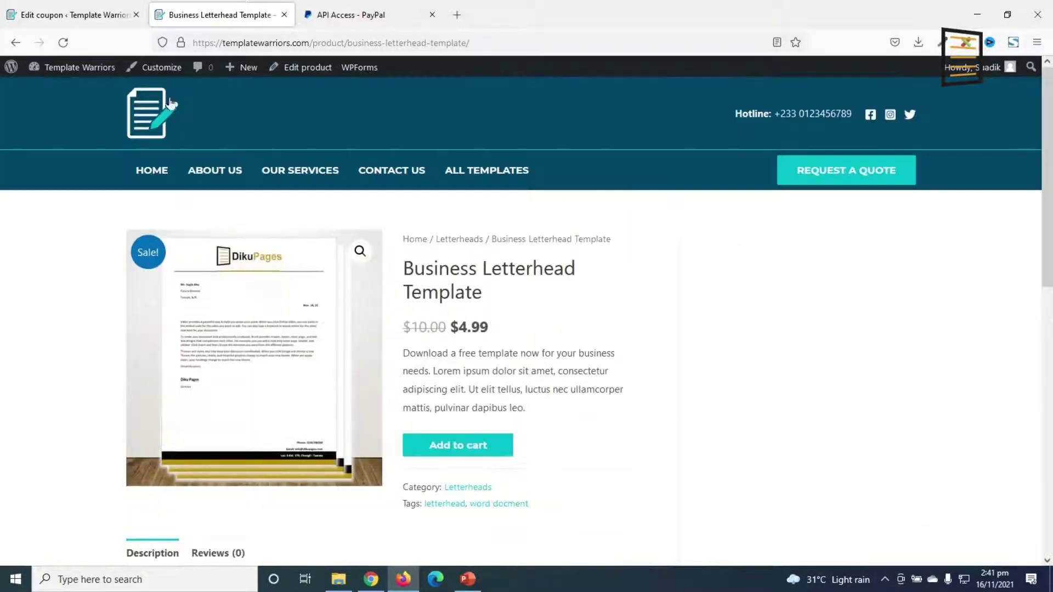
Step: Close the PayPal page and set the Single Product layout to No Sidebar in the site customizer's sidebar settings
click(432, 17)
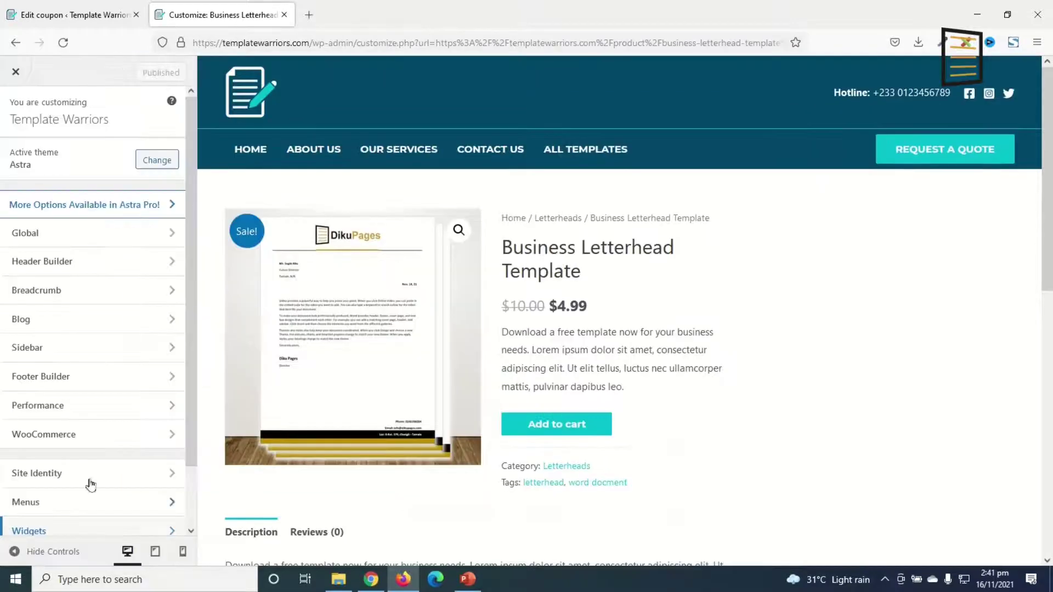
click(45, 354)
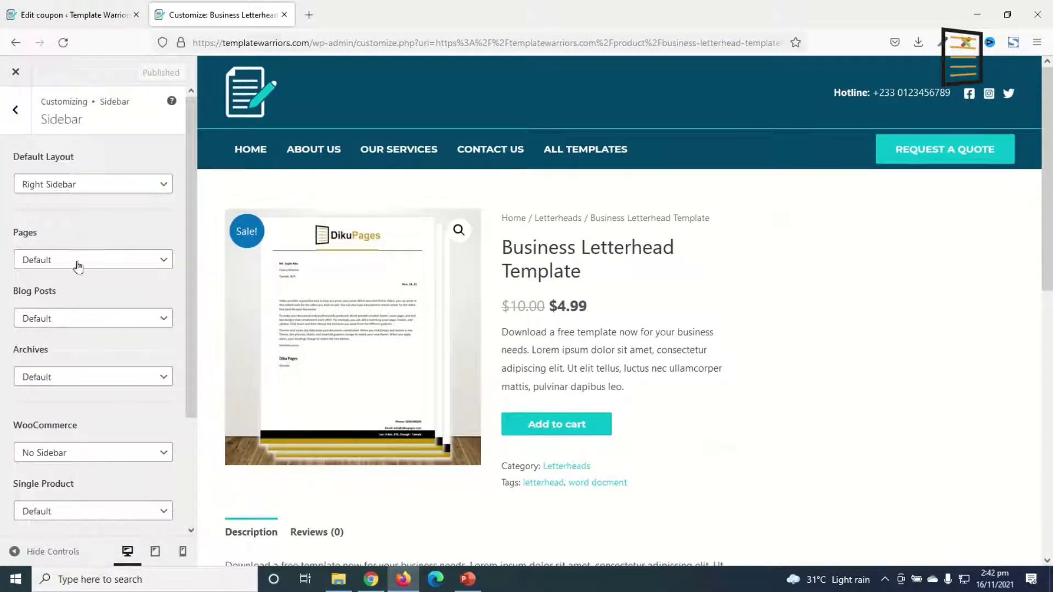
click(62, 512)
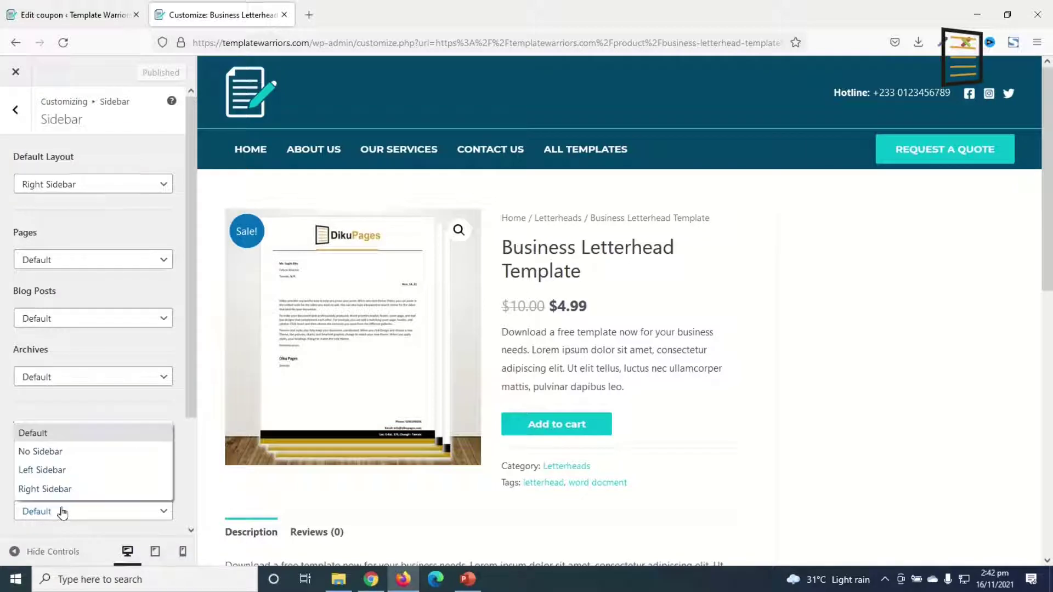
click(56, 452)
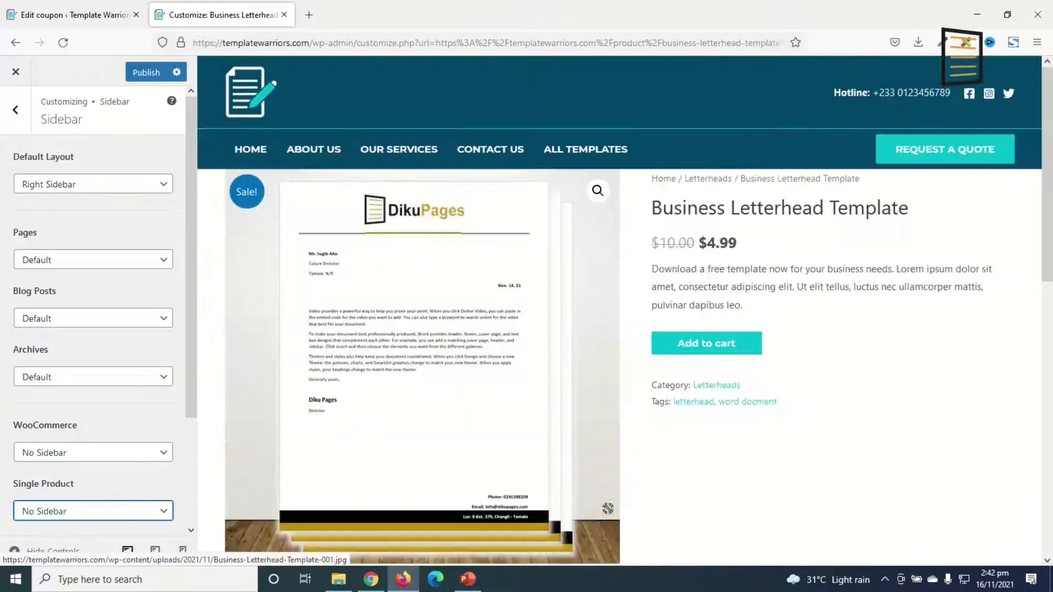
Step: Set the WooCommerce sidebar layout to Left Sidebar and return to the main customizer sections
click(84, 460)
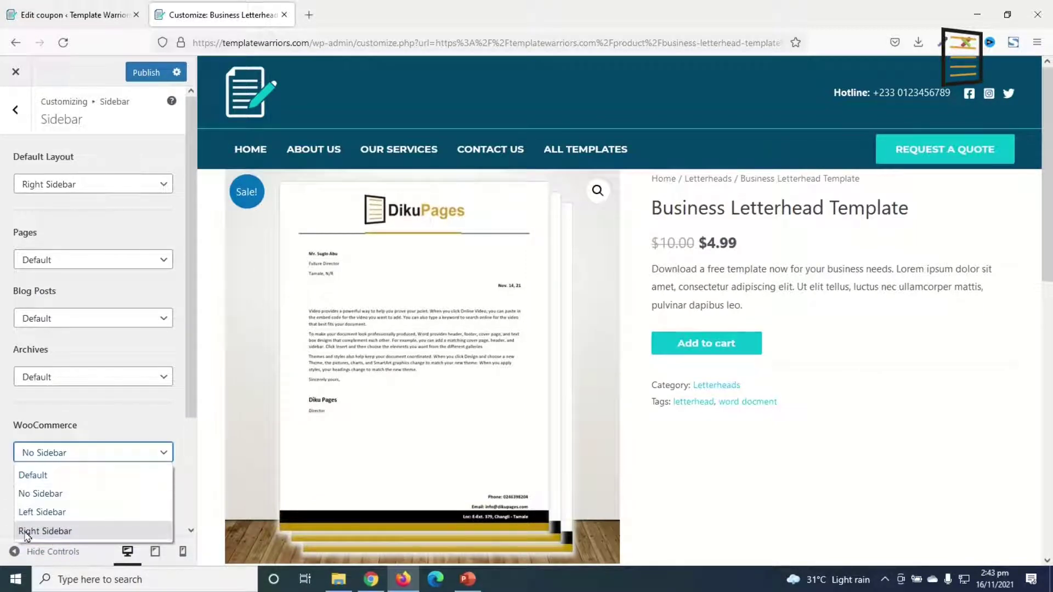
click(33, 511)
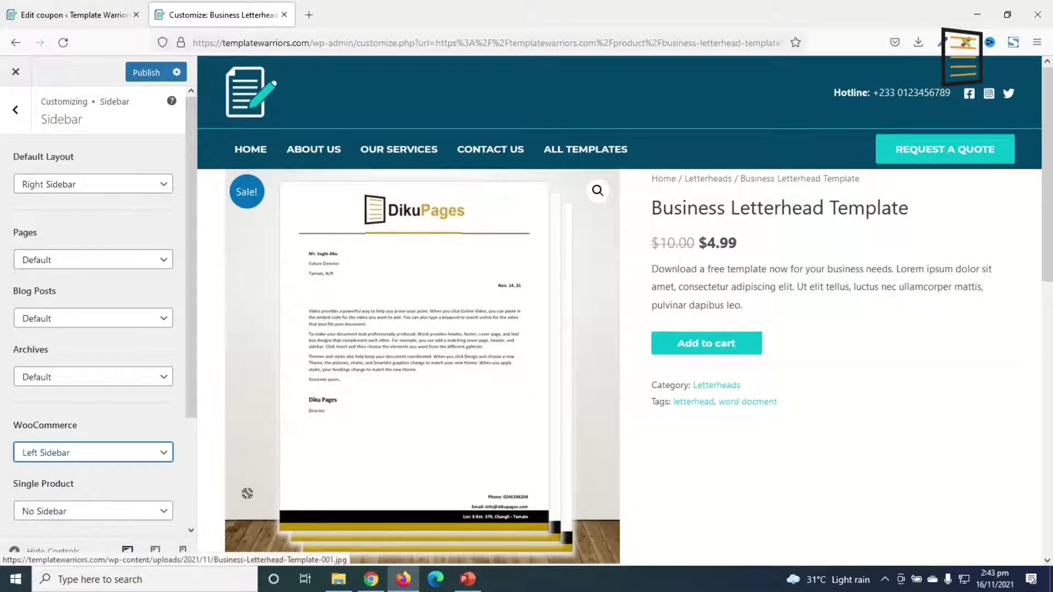
click(23, 114)
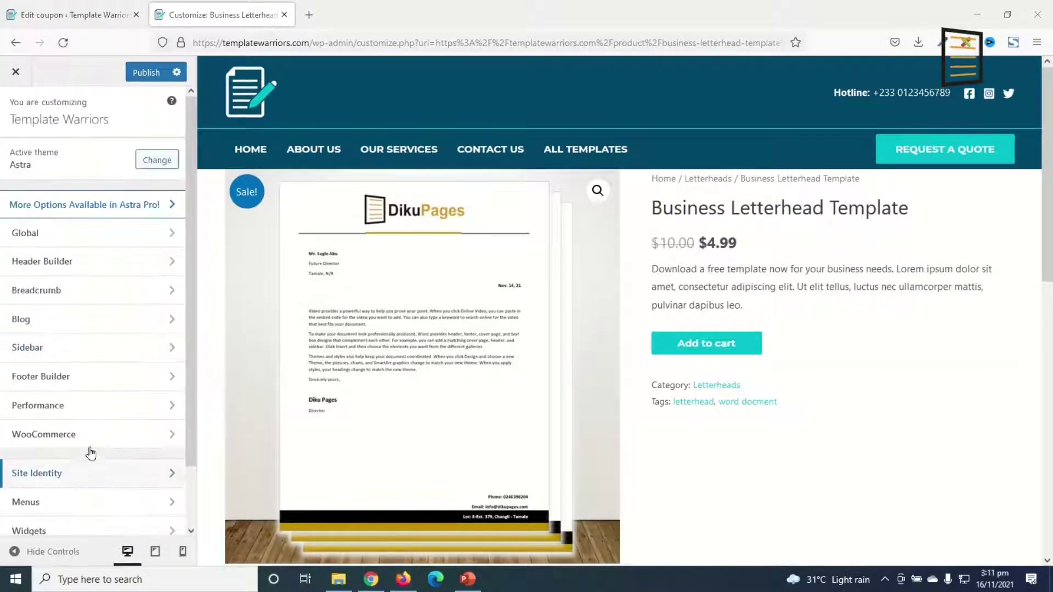
Step: Set the shop columns to 3 in the WooCommerce product catalog customization
click(70, 433)
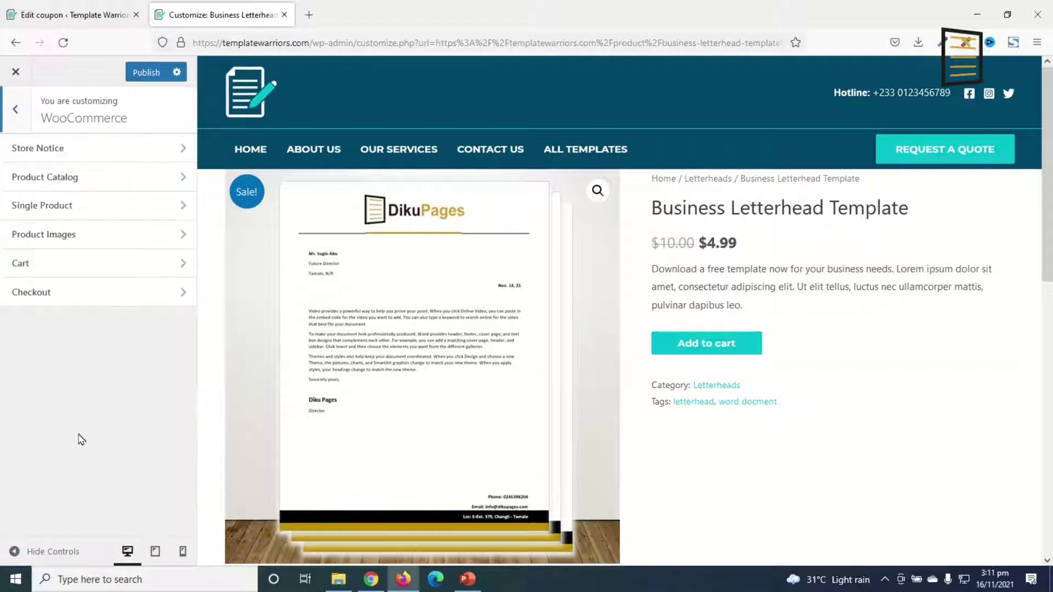
click(51, 183)
scroll(174, 311, down, 4)
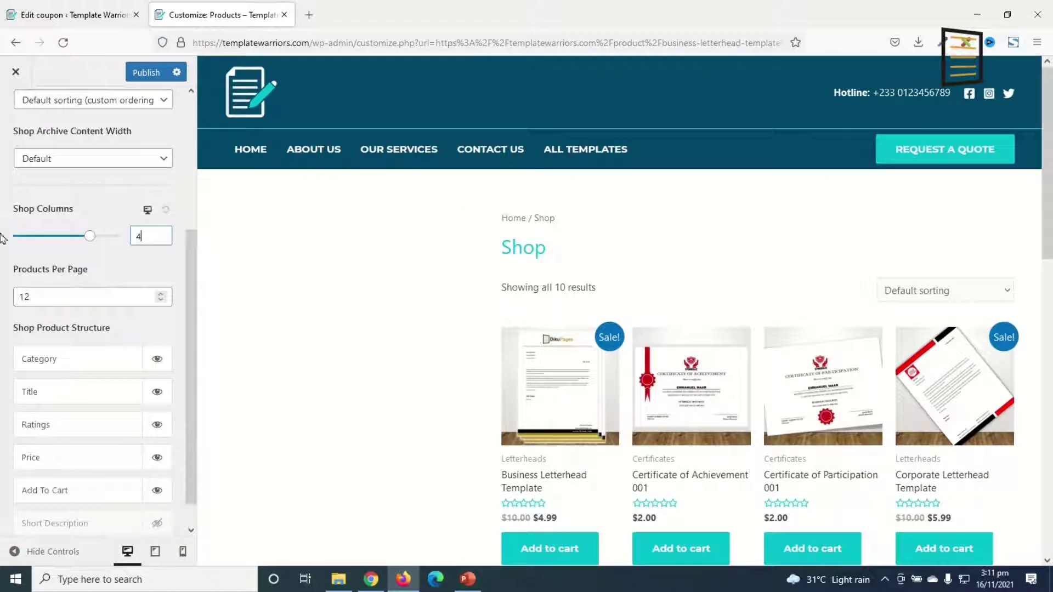
key(Down)
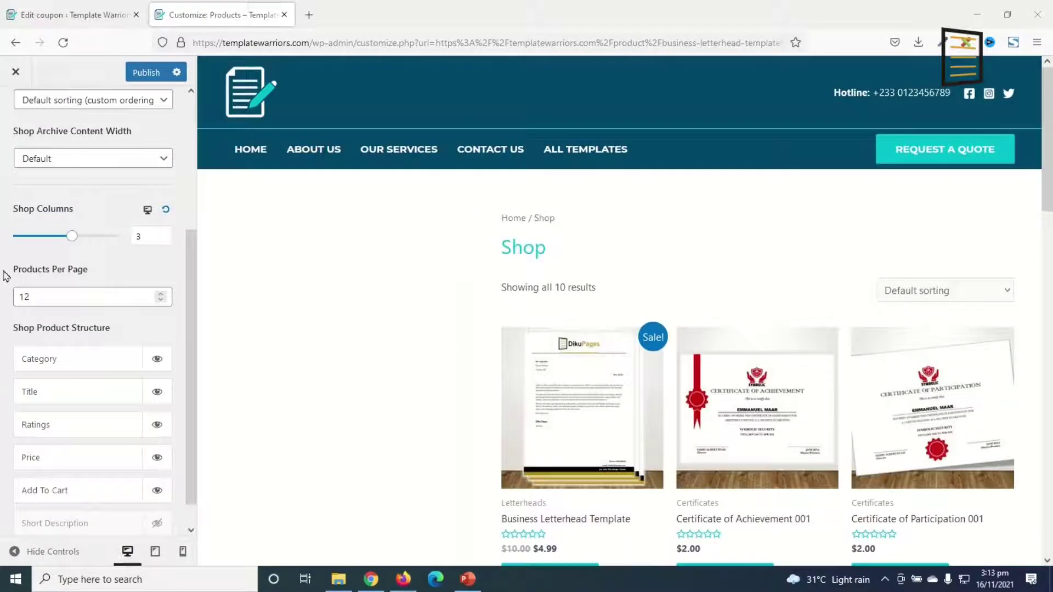
Step: Leave the product catalog settings and return to the main customizer sections
drag(42, 296, 2, 305)
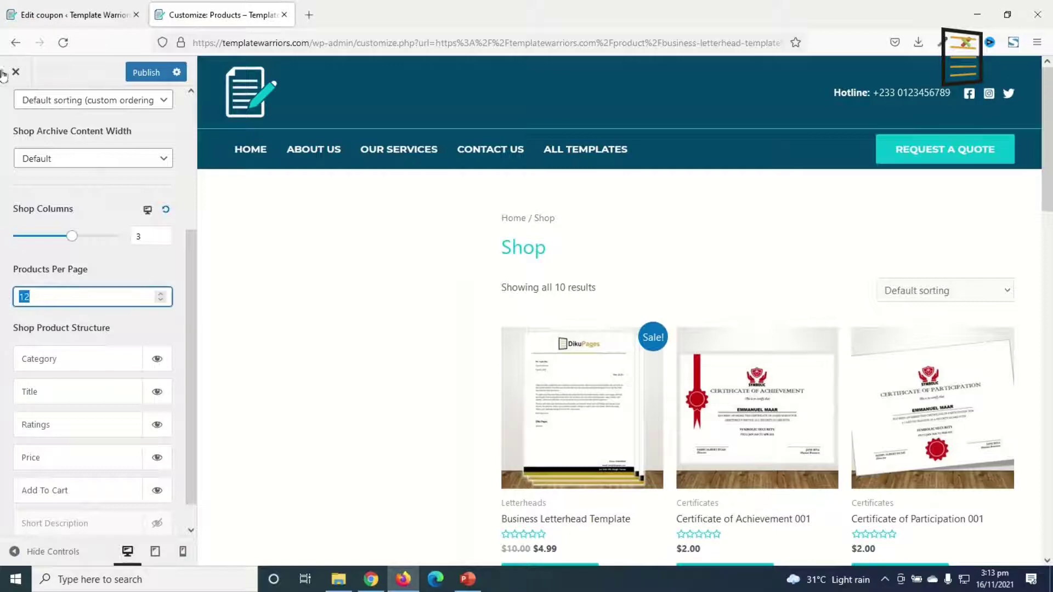
scroll(37, 207, up, 4)
click(12, 111)
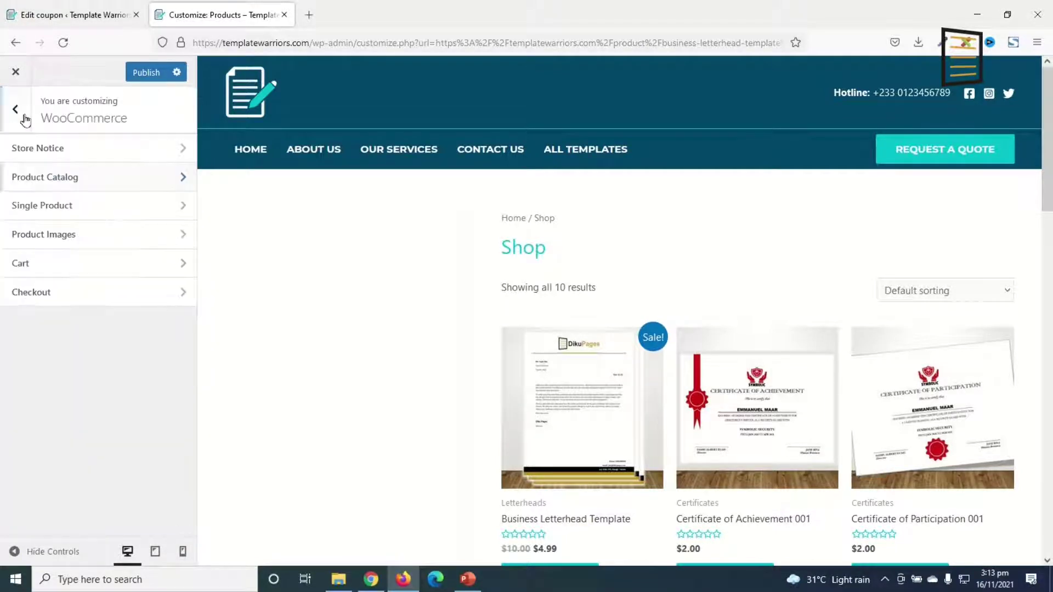
click(12, 111)
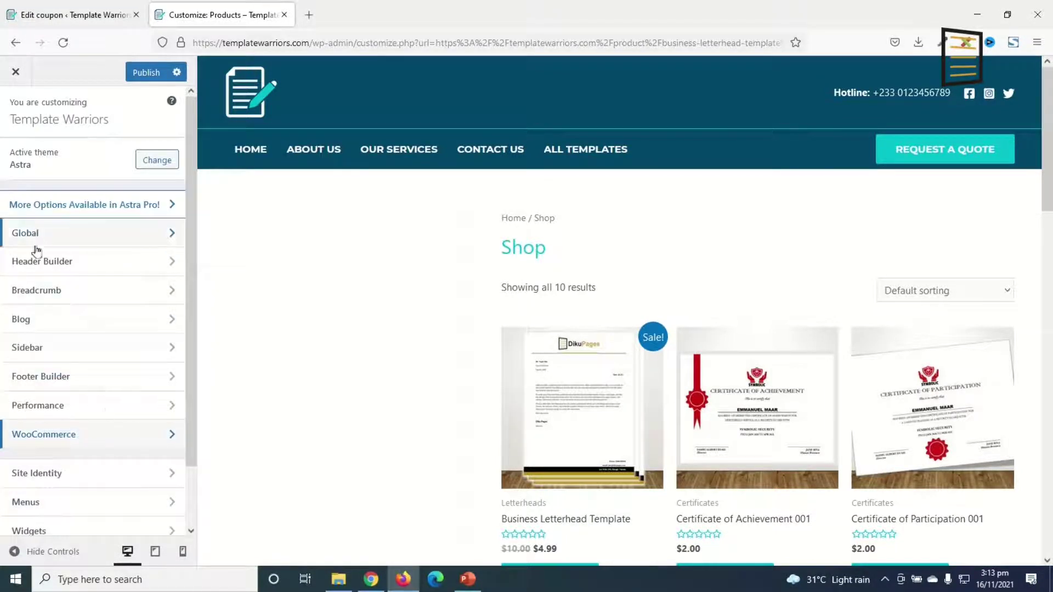
Step: Preview the Business Letterhead Template product and set the WooCommerce layout to Content Boxed in the global container settings
click(43, 239)
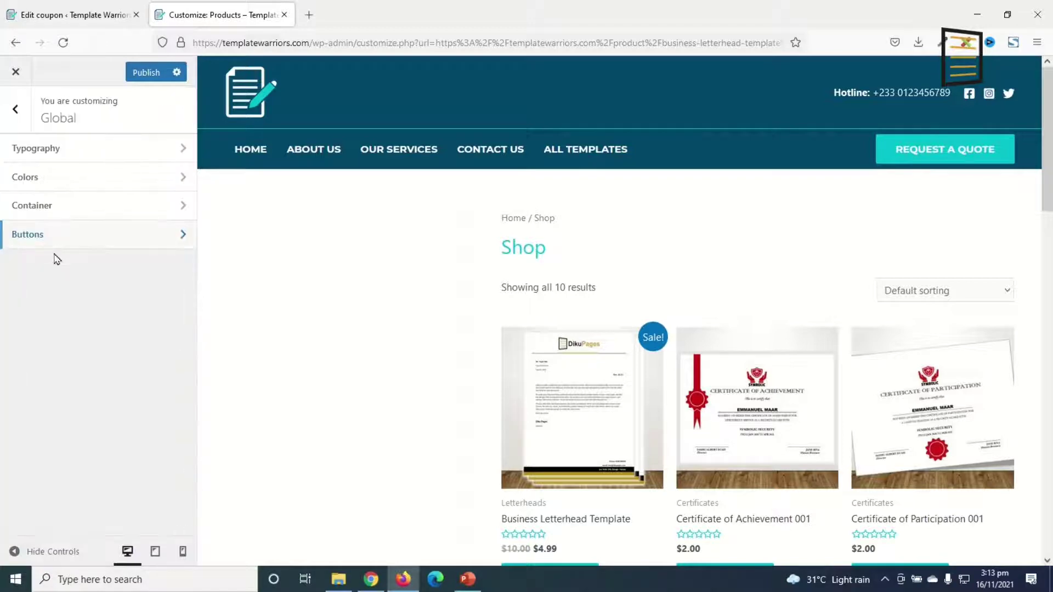
click(57, 215)
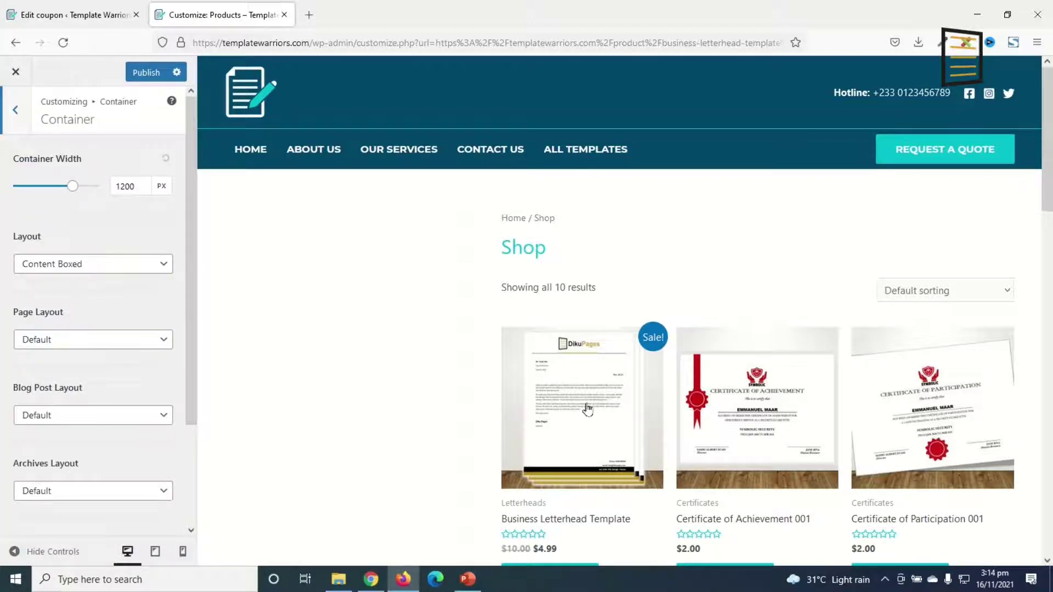
click(581, 438)
scroll(70, 371, down, 3)
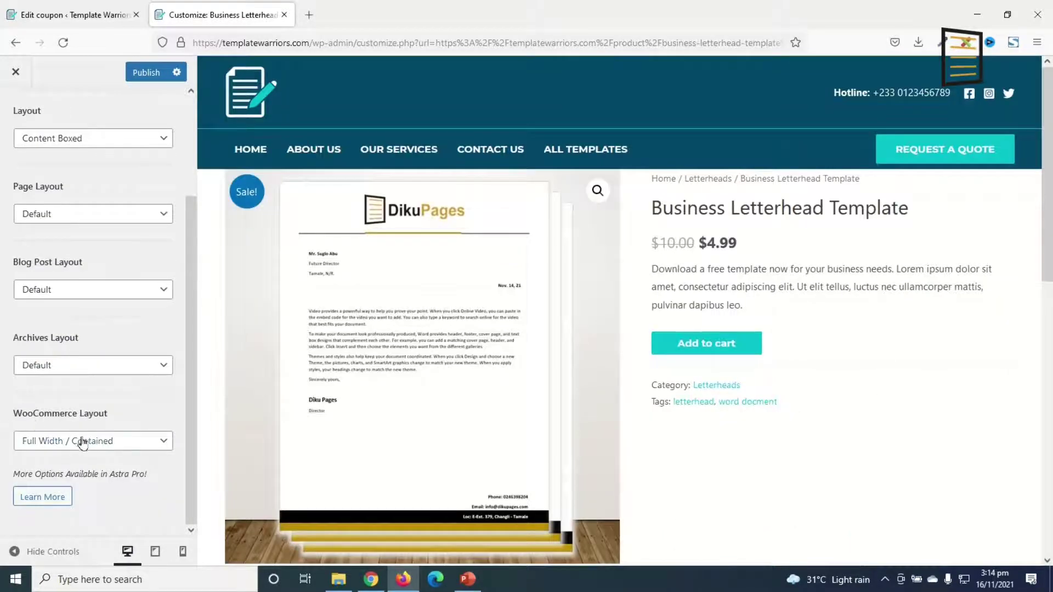
click(81, 442)
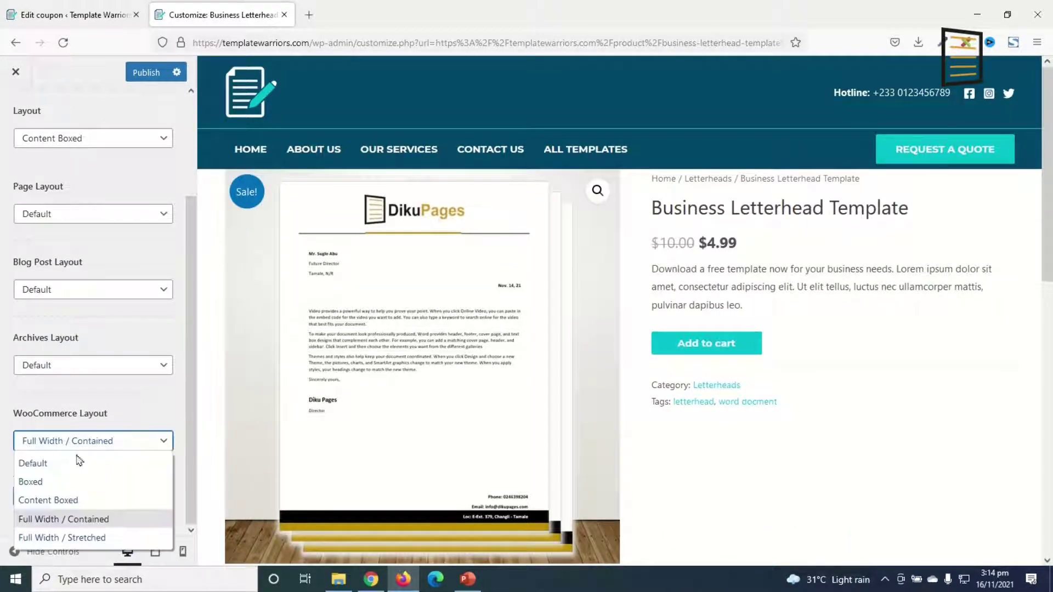
click(73, 501)
scroll(75, 510, up, 3)
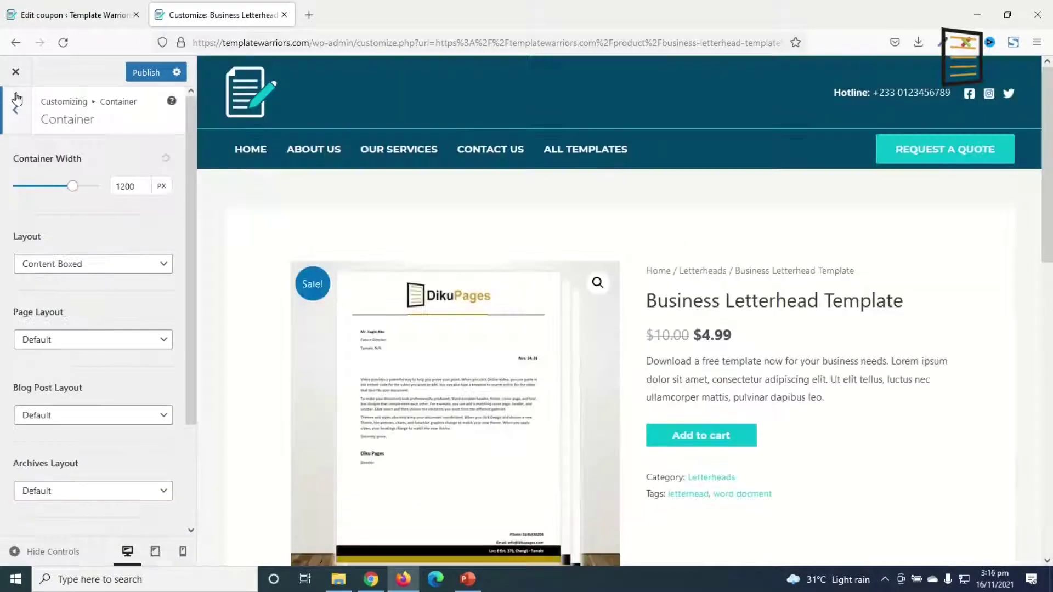
click(20, 108)
click(20, 107)
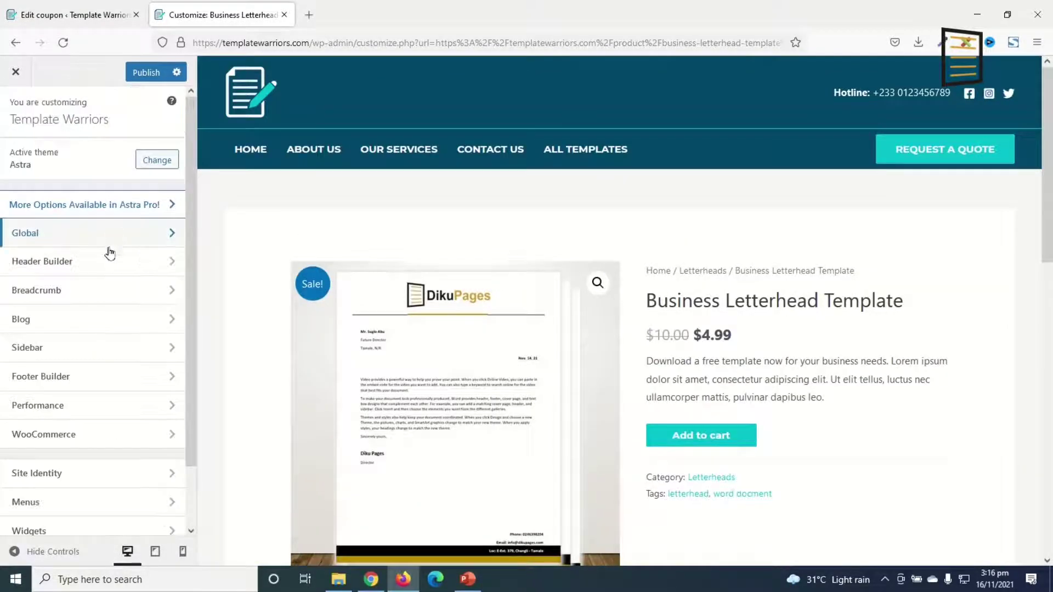
Step: Add the Cart element to the header's main row beside the hotline and social elements
click(61, 261)
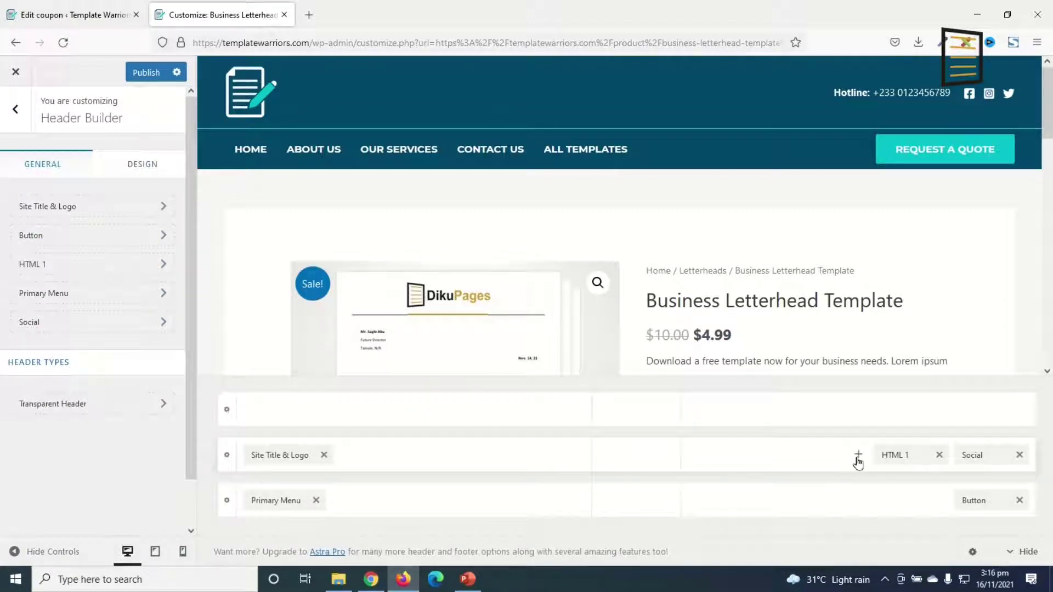
click(858, 457)
click(543, 405)
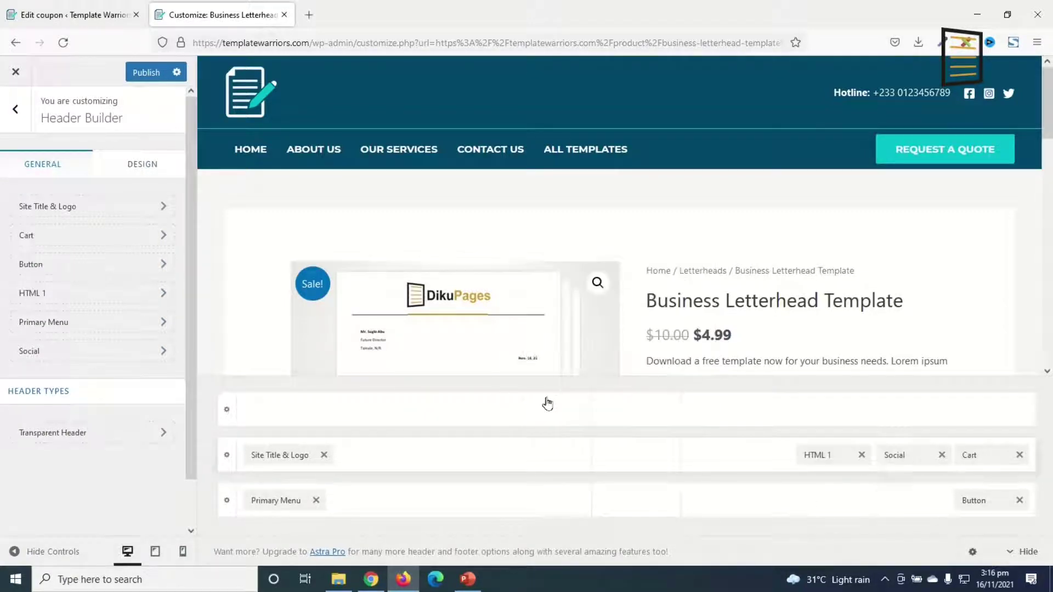
Step: Turn off the display of the cart total and the cart title for the header cart
click(982, 457)
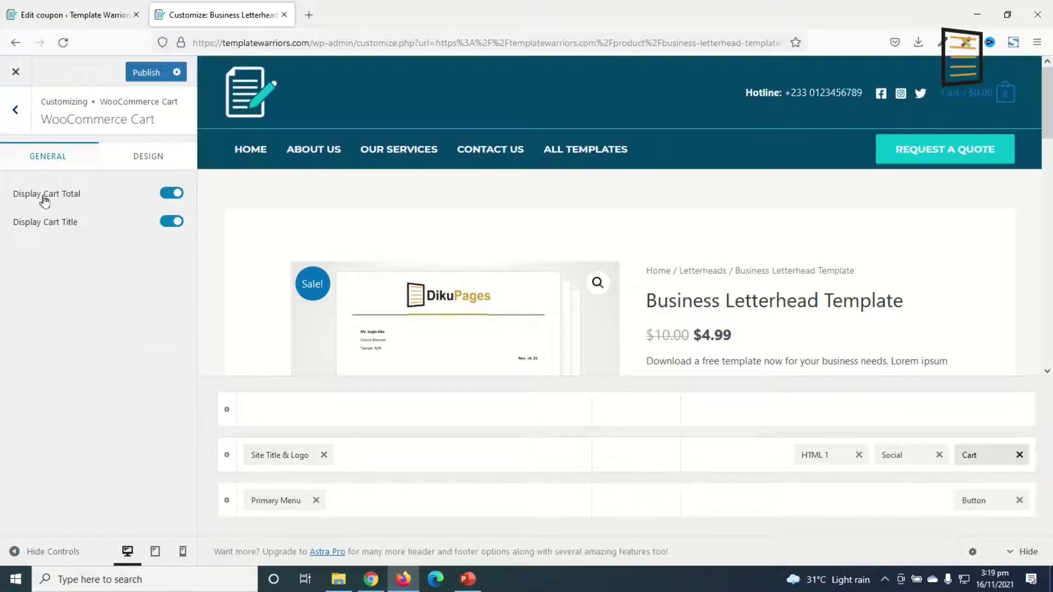
click(172, 195)
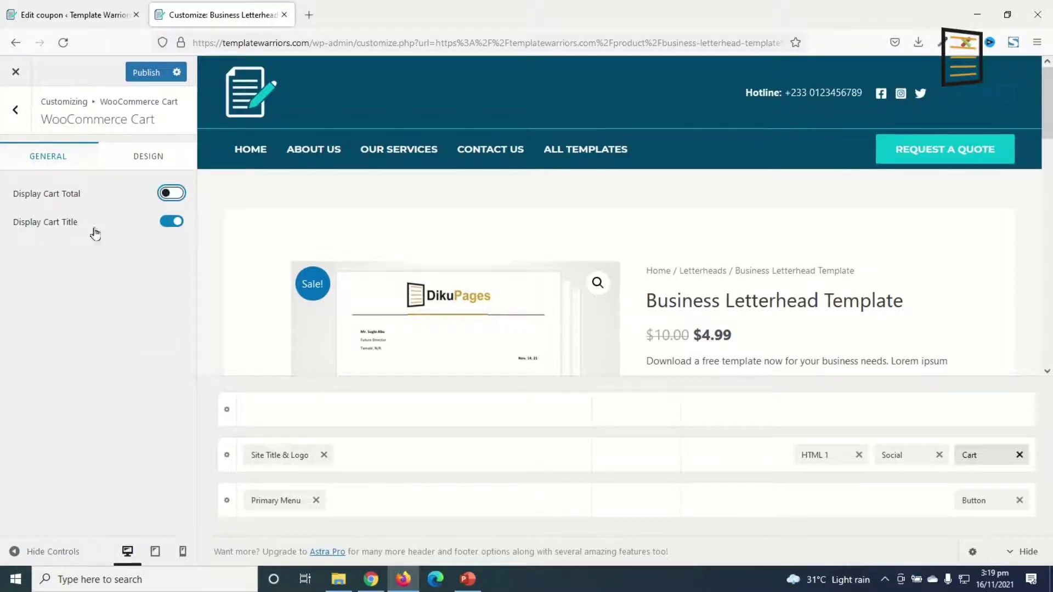
click(172, 222)
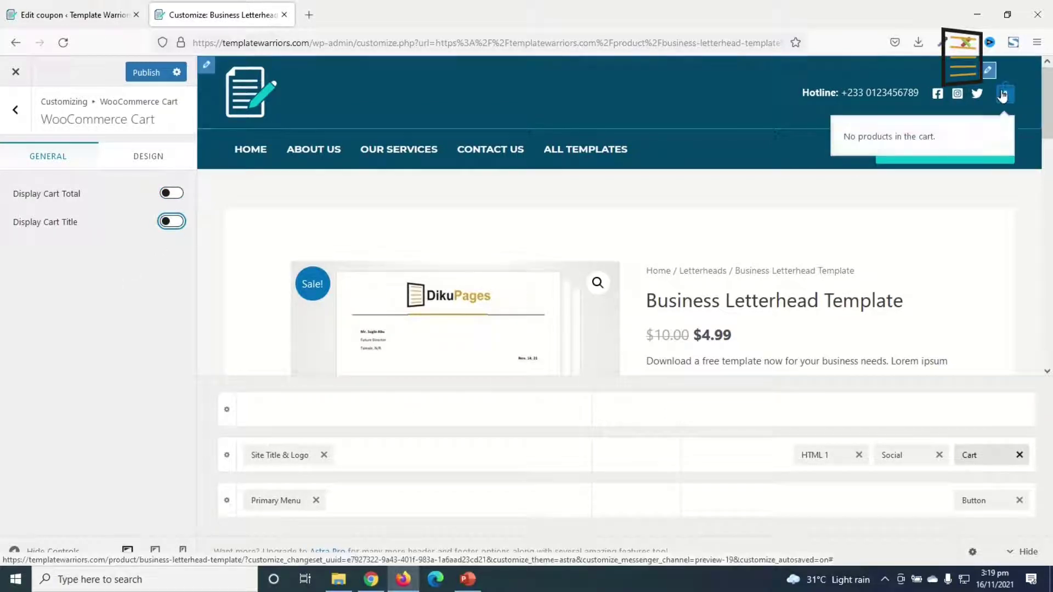
Step: Set the header cart's style to Fill with the copied turquoise color and publish the customizer changes
click(158, 160)
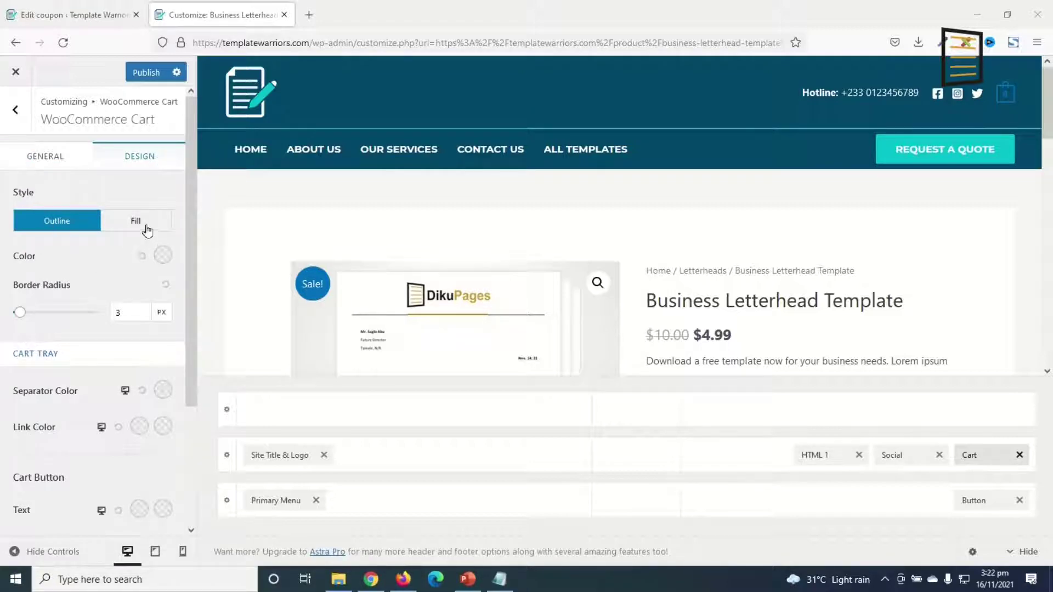
click(144, 225)
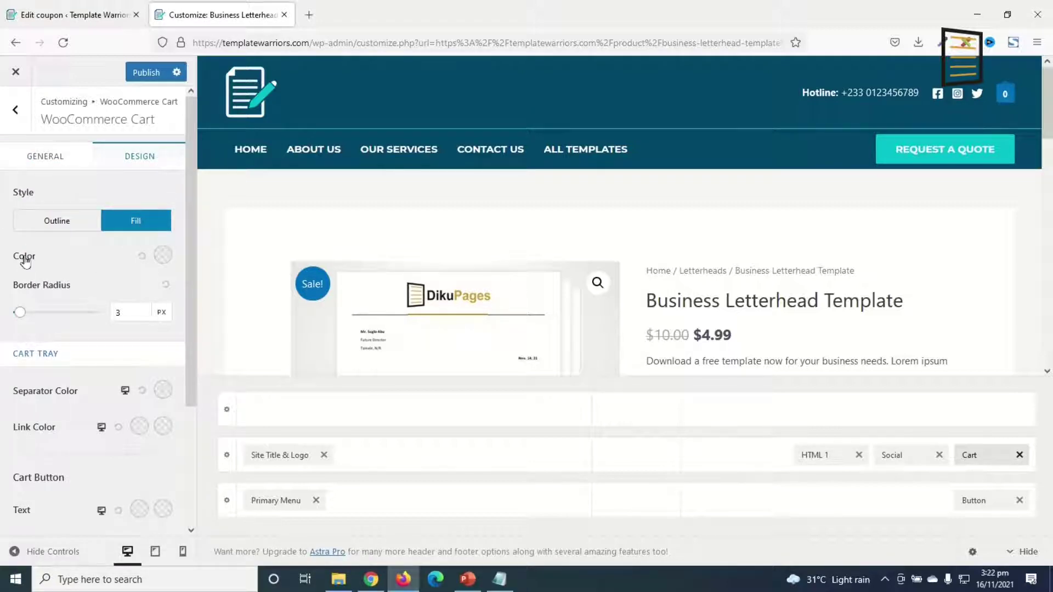
click(163, 256)
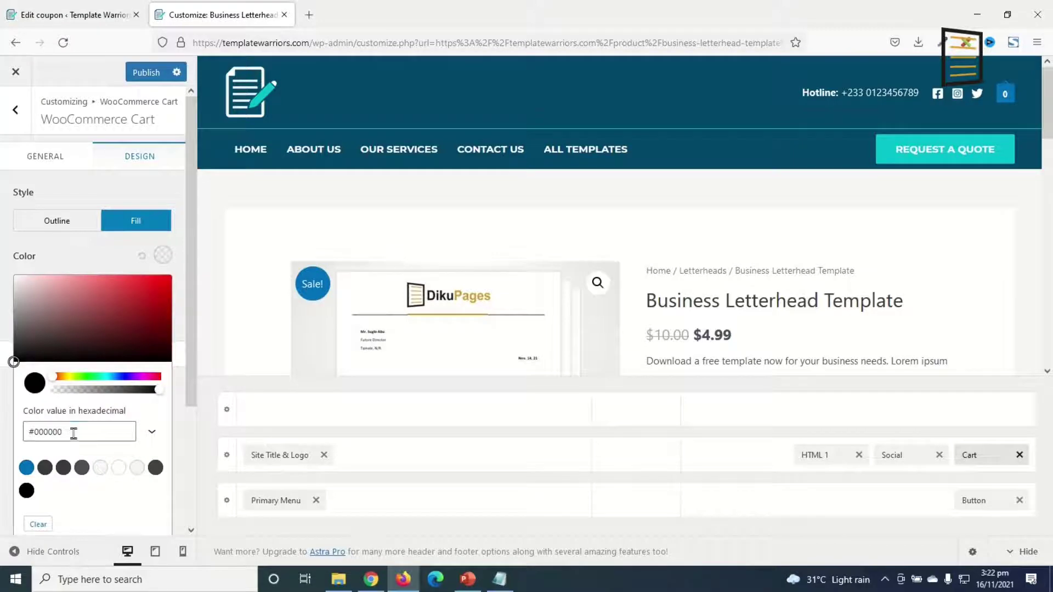
triple_click(74, 433)
key(ctrl+v)
click(211, 460)
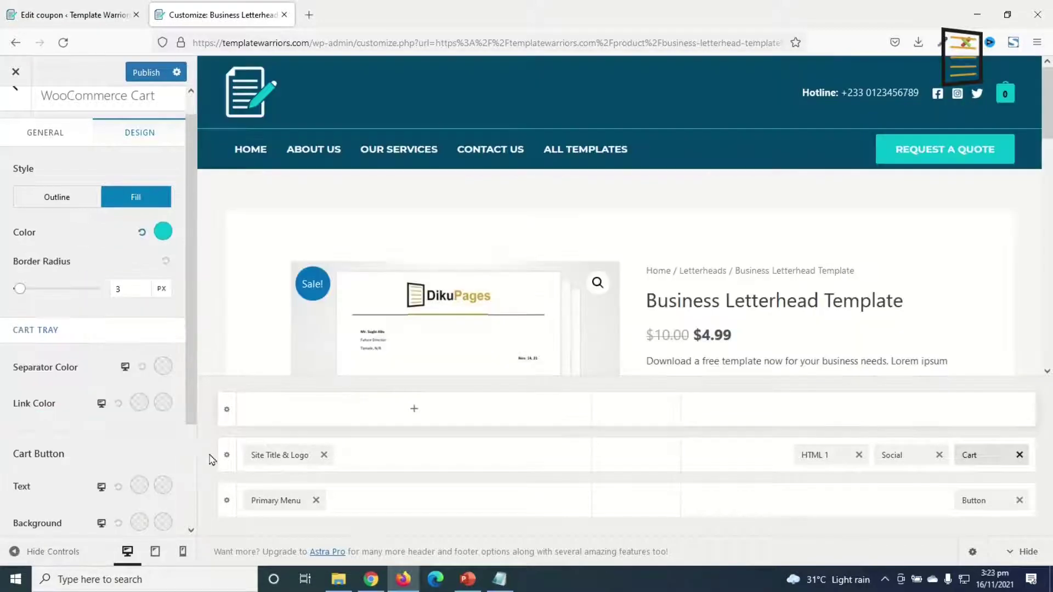
scroll(122, 409, down, 2)
scroll(125, 406, up, 3)
click(146, 73)
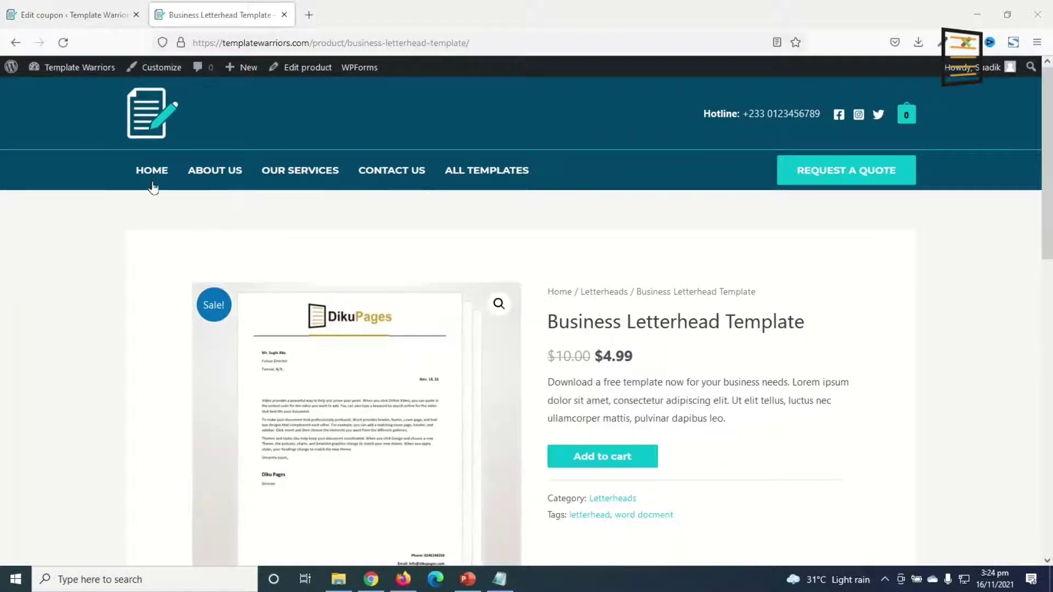
Step: Examine the site's home page from the hero section down through the feature boxes, About Us, services and contact form
click(149, 172)
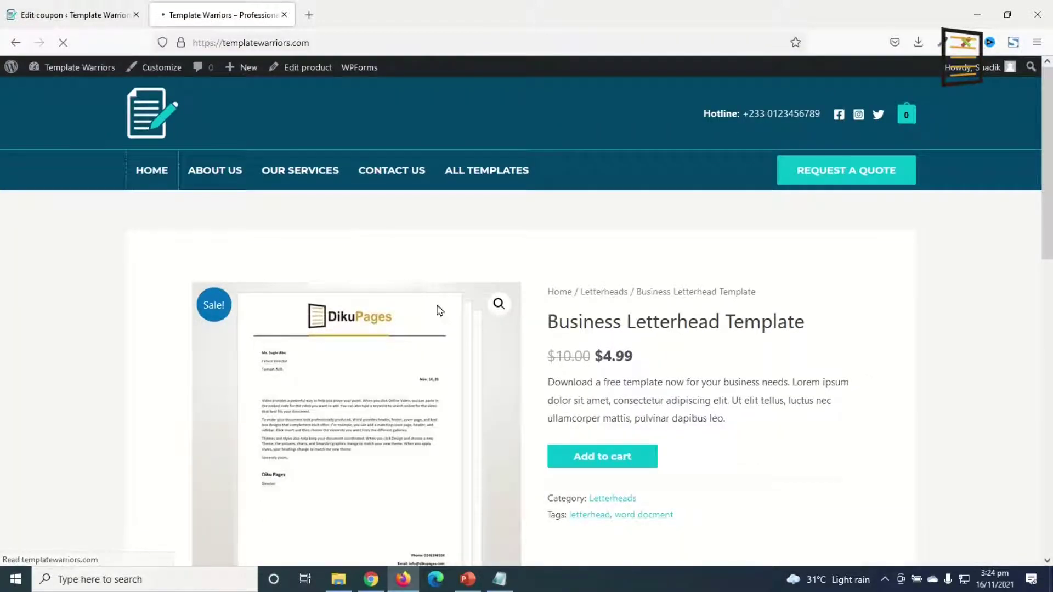
scroll(581, 299, down, 10)
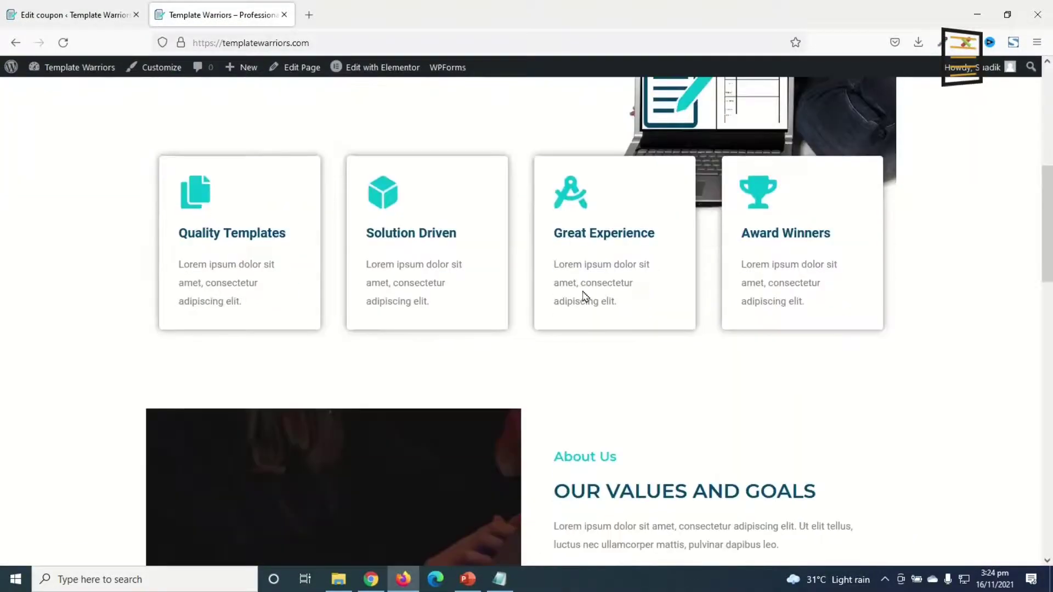
scroll(581, 299, down, 8)
scroll(592, 308, up, 15)
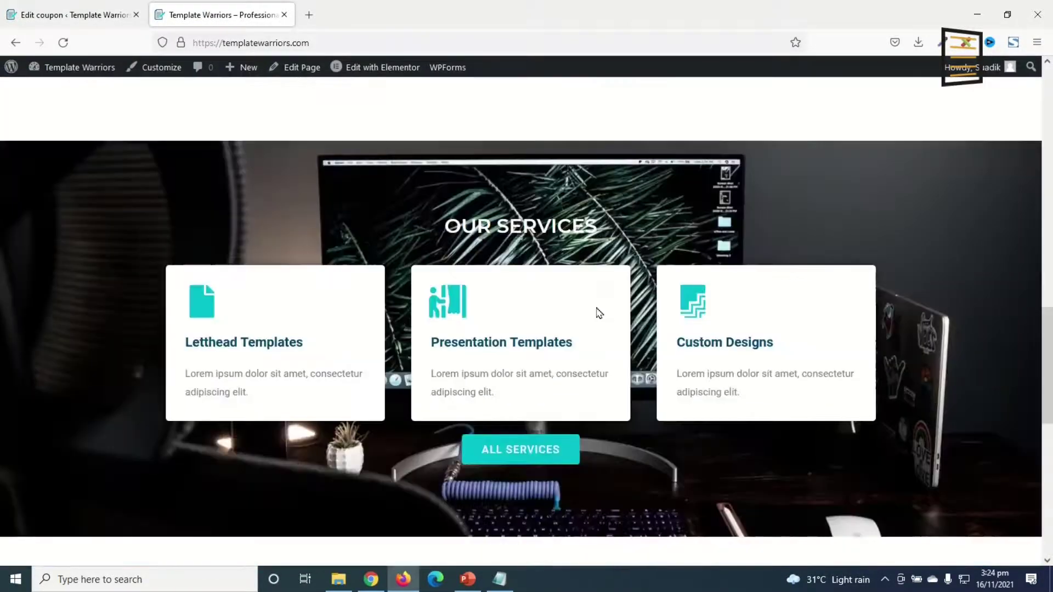
scroll(604, 305, up, 5)
scroll(639, 305, down, 15)
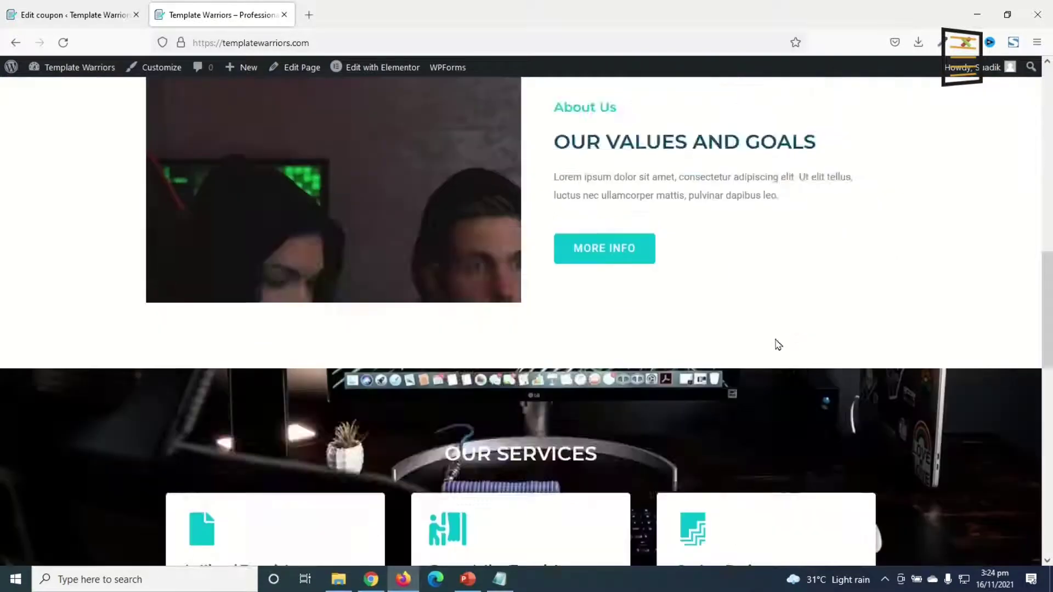
scroll(810, 372, down, 5)
scroll(882, 404, up, 15)
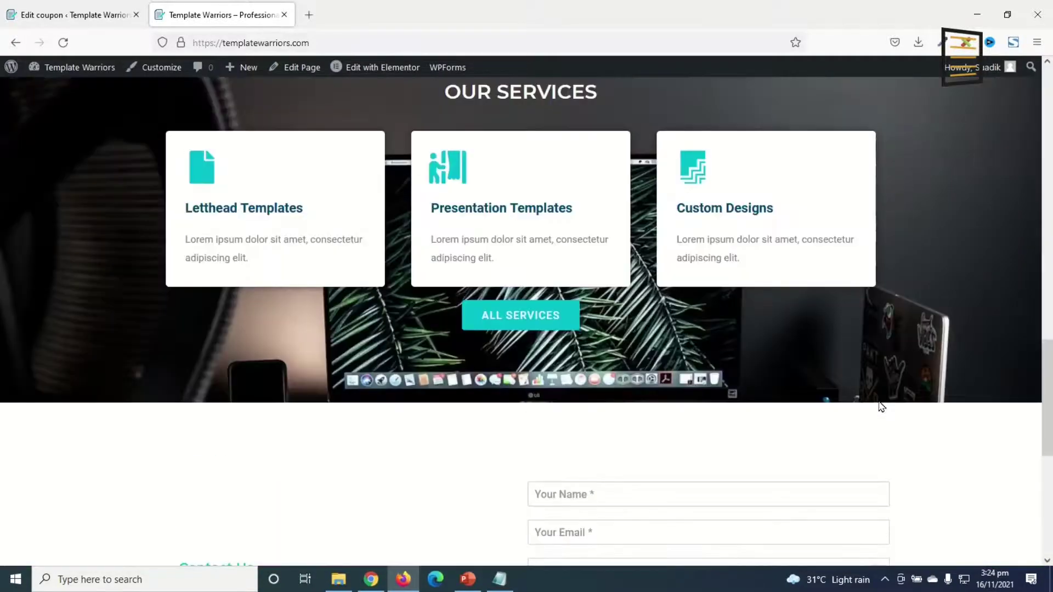
scroll(892, 407, up, 3)
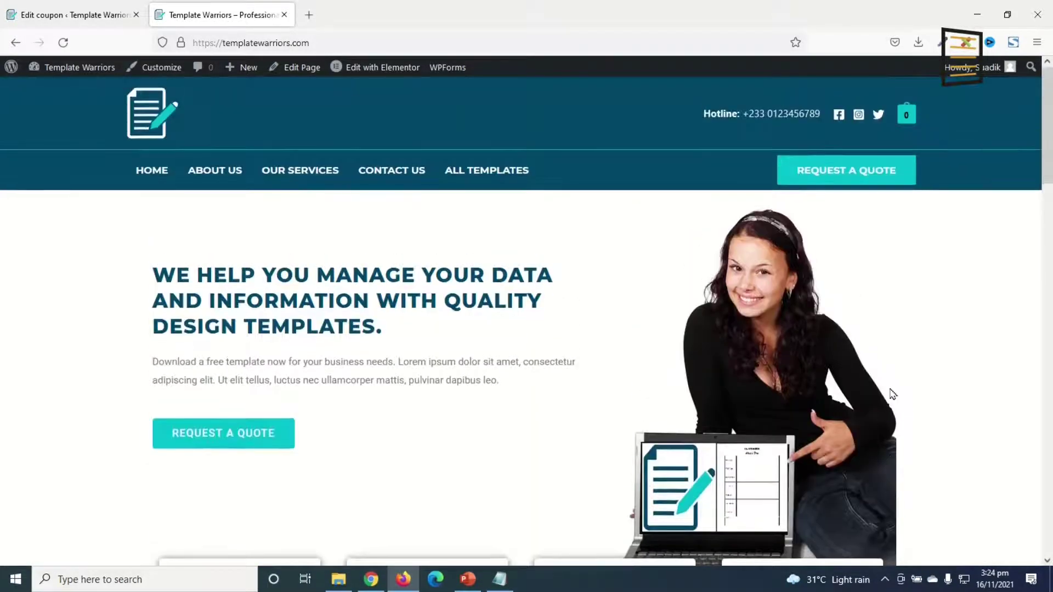
Step: Open the home page in Elementor and change the hero button's text to "buy a template"
click(394, 69)
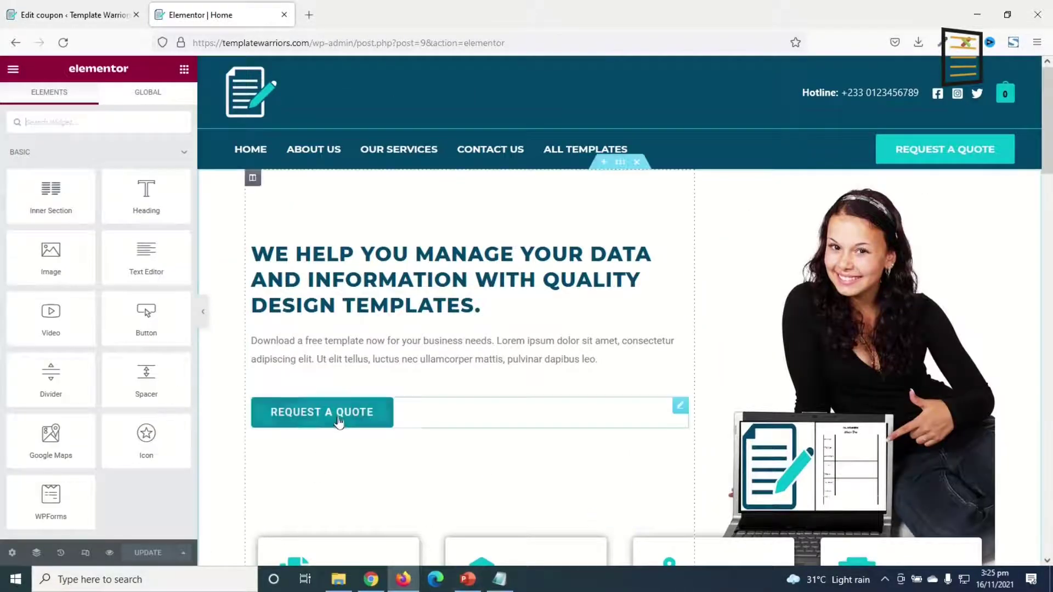
click(338, 420)
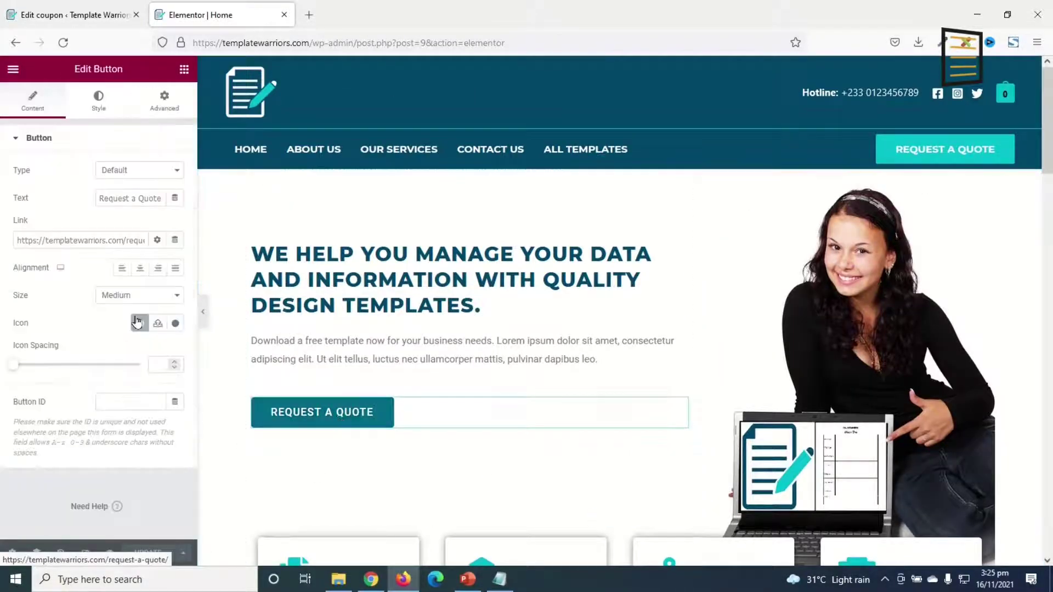
key(ctrl+a)
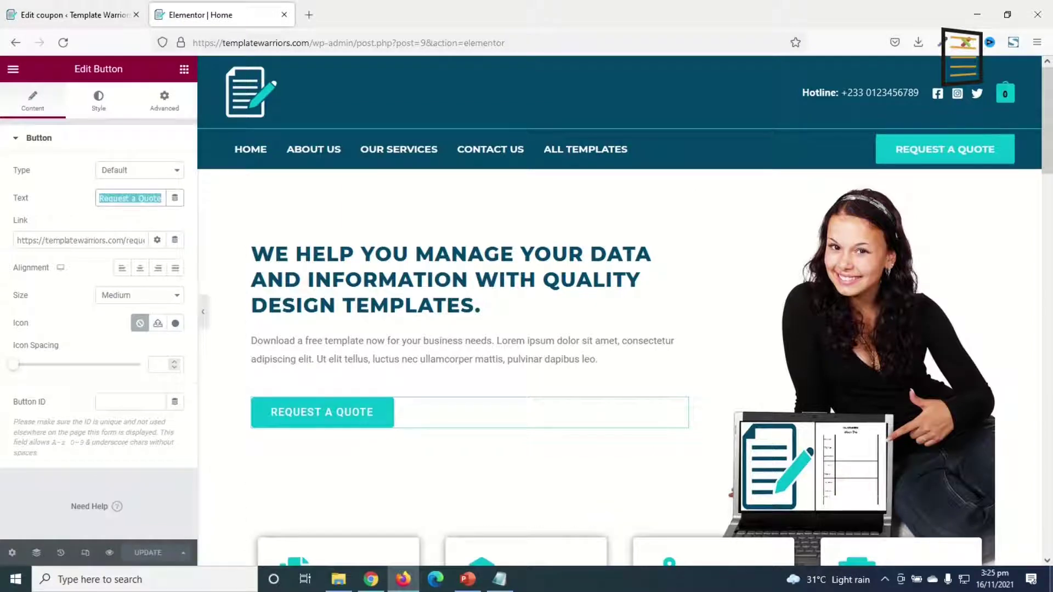
text(buy a template)
Step: Replace the hero button's link with the Shop page
double_click(99, 240)
click(105, 240)
key(ctrl+a)
key(BackSpace)
text(shop)
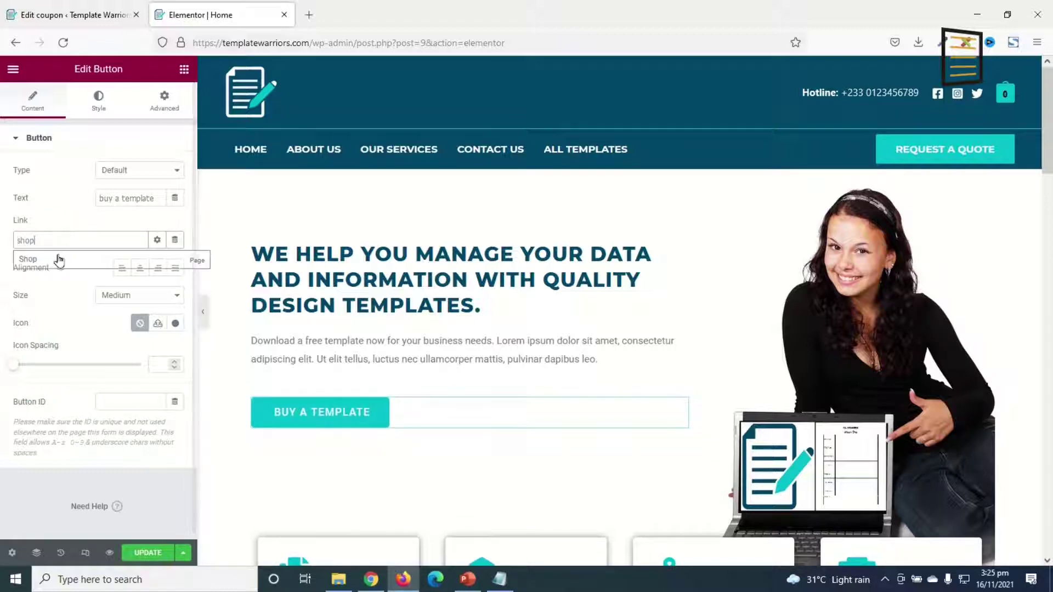
click(33, 263)
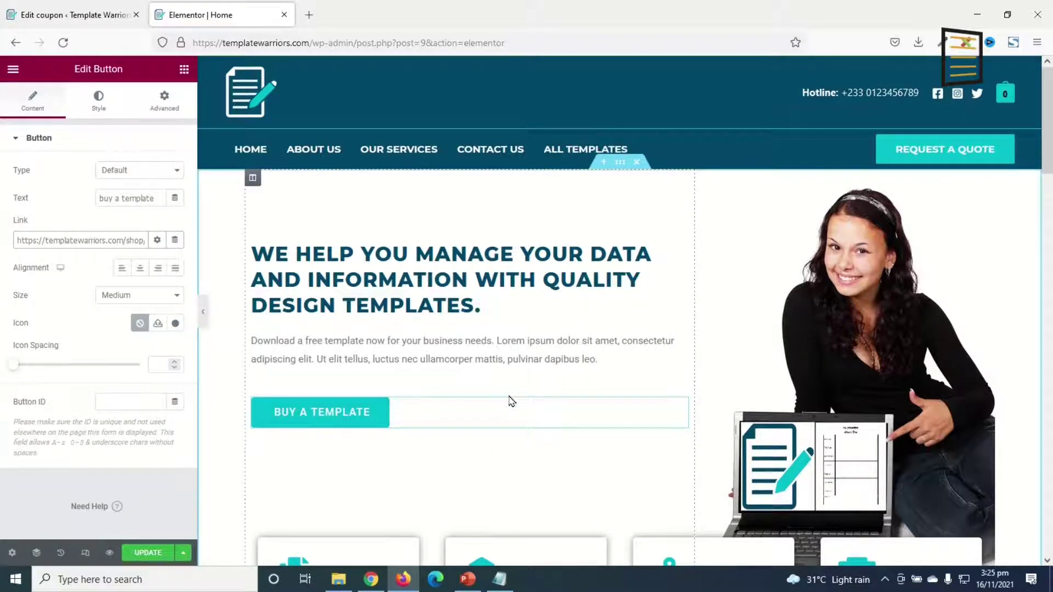
Step: Change the Quality Templates icon box's title to "Letterheads" and its description to "20+ Templates"
scroll(510, 393, down, 3)
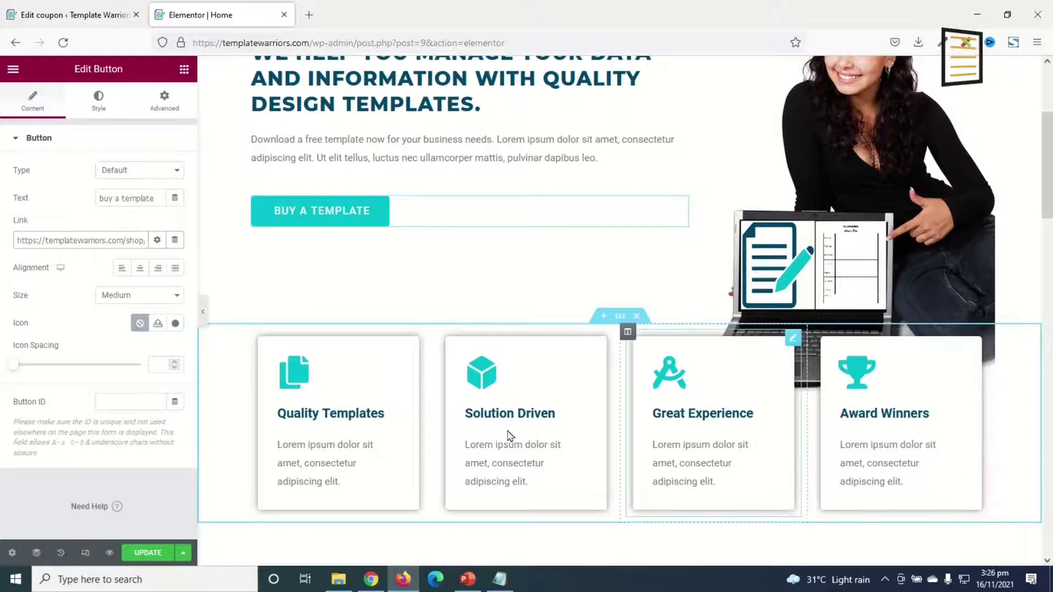
click(329, 409)
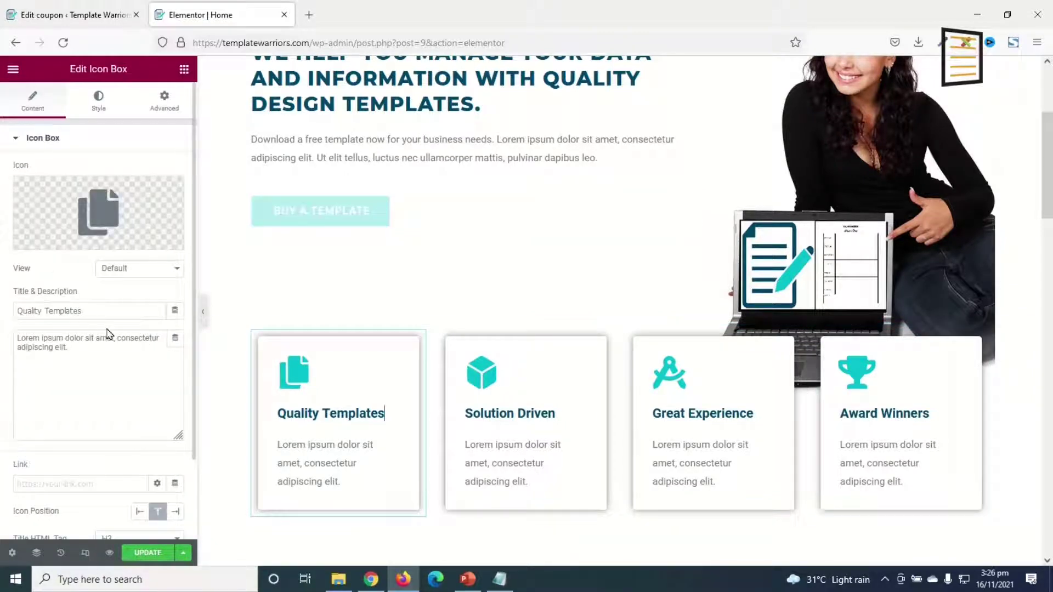
triple_click(109, 310)
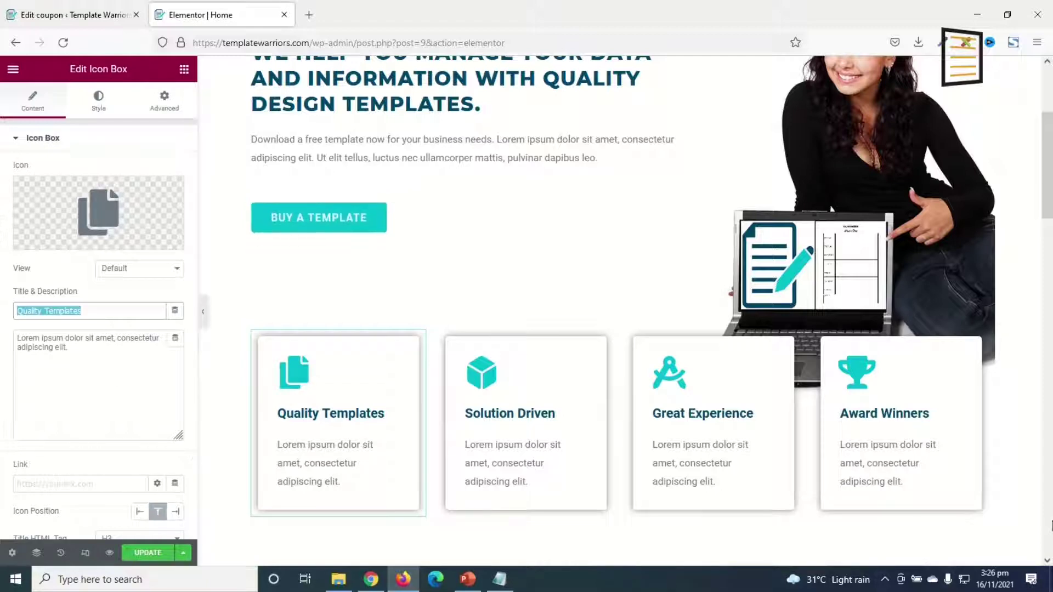
text(Letterheads)
triple_click(80, 344)
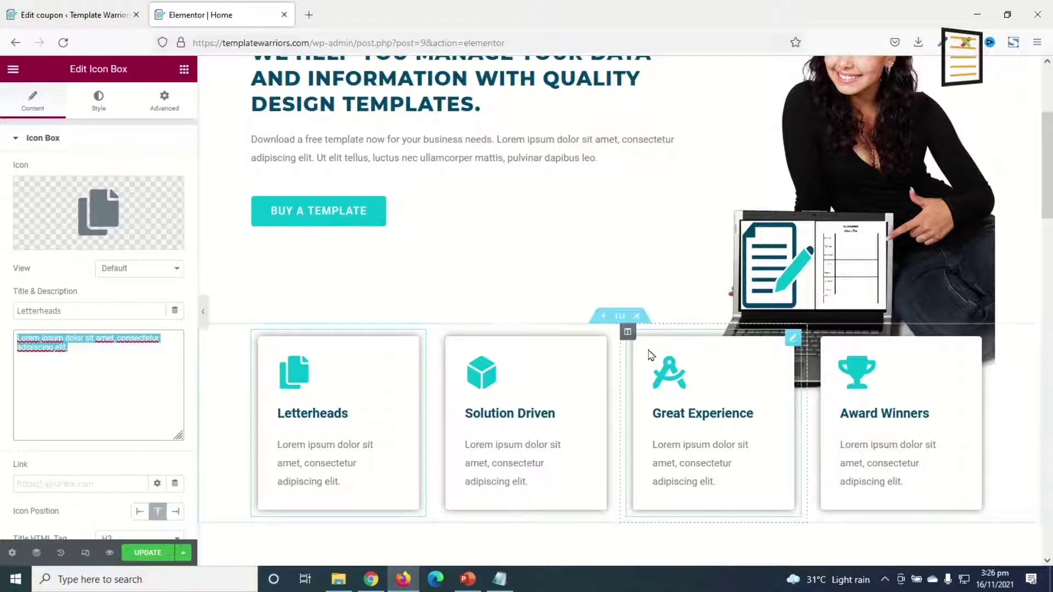
text(20+ Templates)
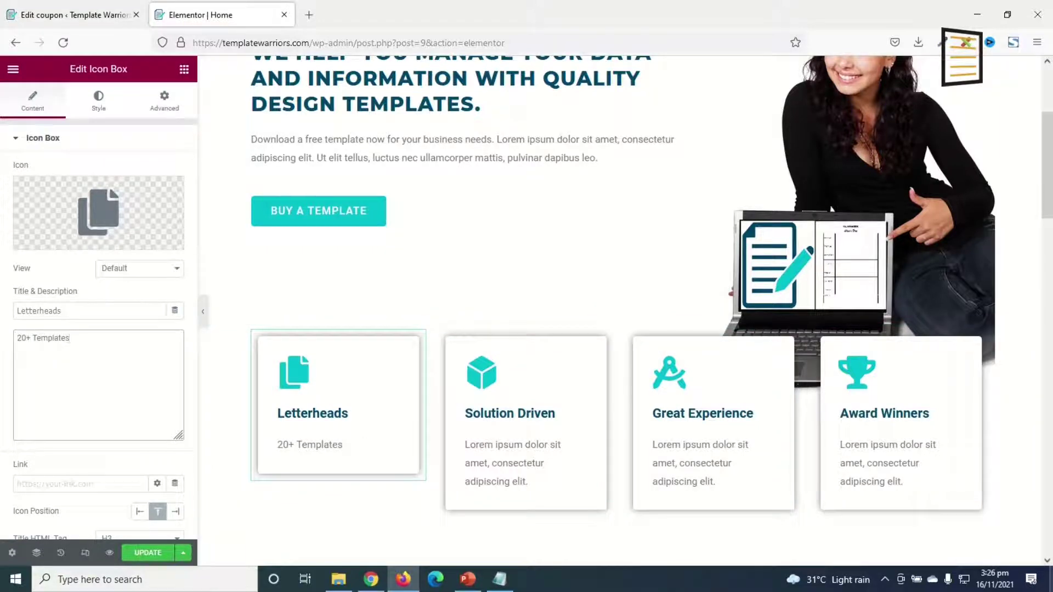
Step: Link the Letterheads icon box to the Letterheads product category page, copying its address from the store's product categories list
click(89, 484)
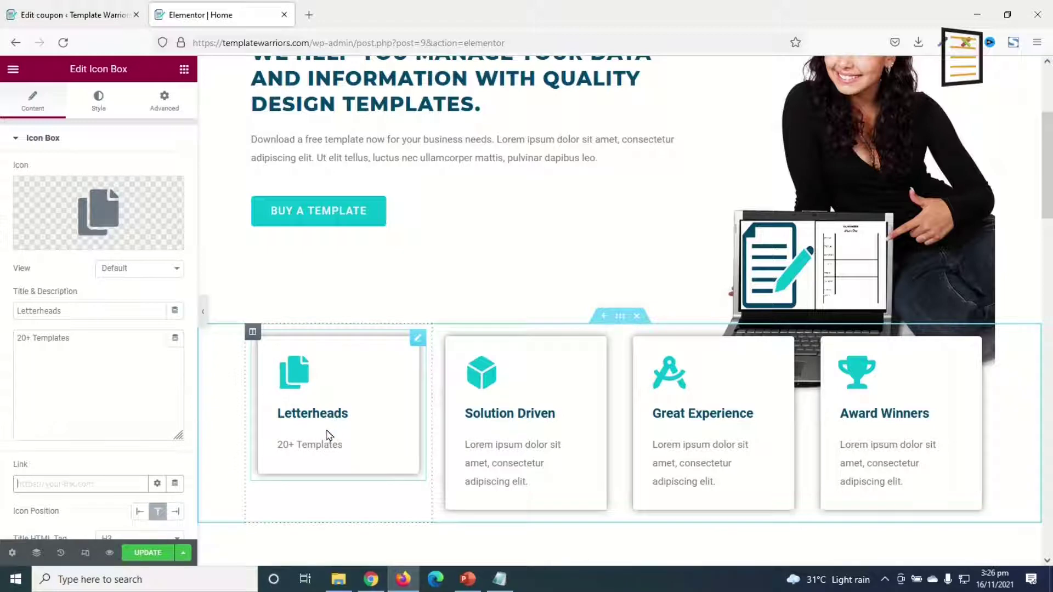
click(80, 16)
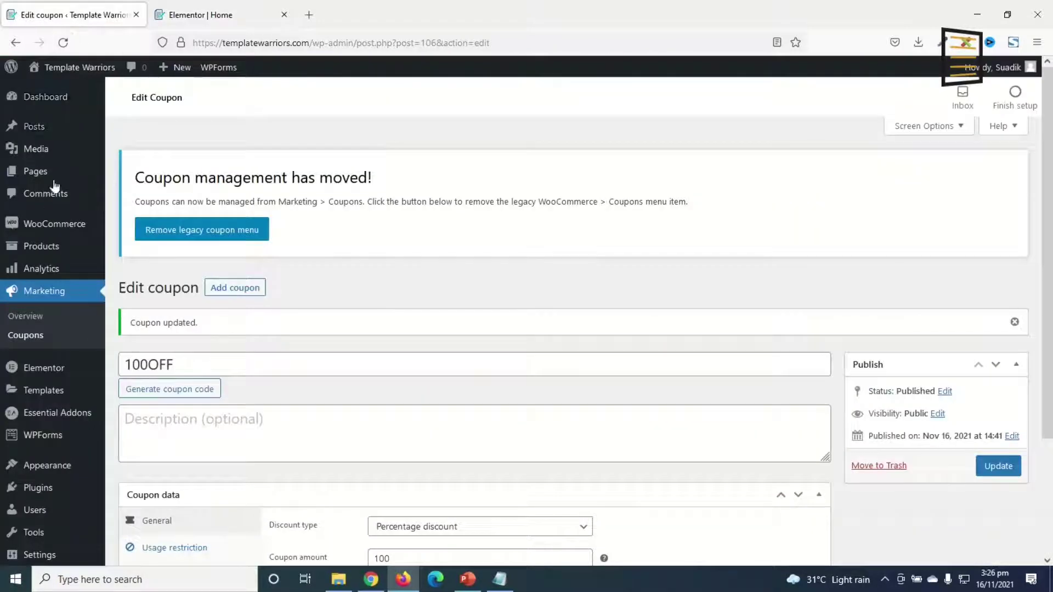
mouse_move(41, 246)
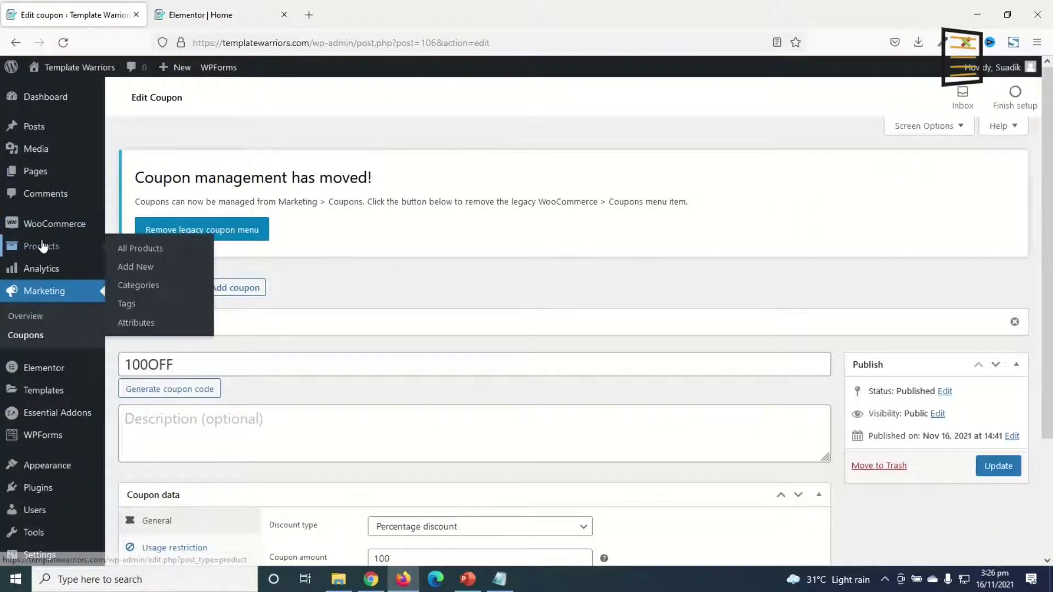
click(146, 290)
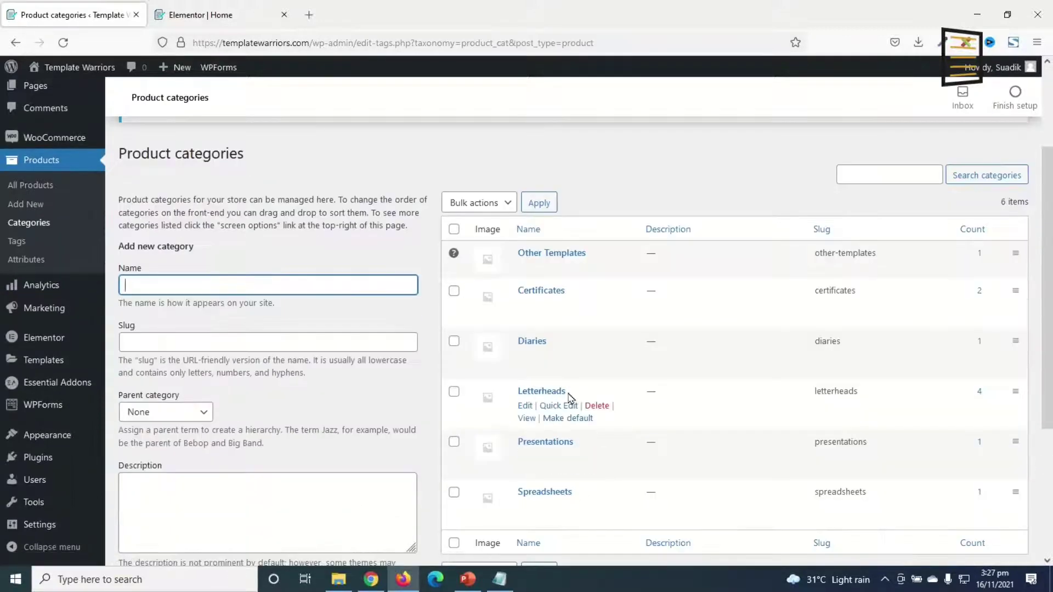
right_click(527, 421)
click(586, 321)
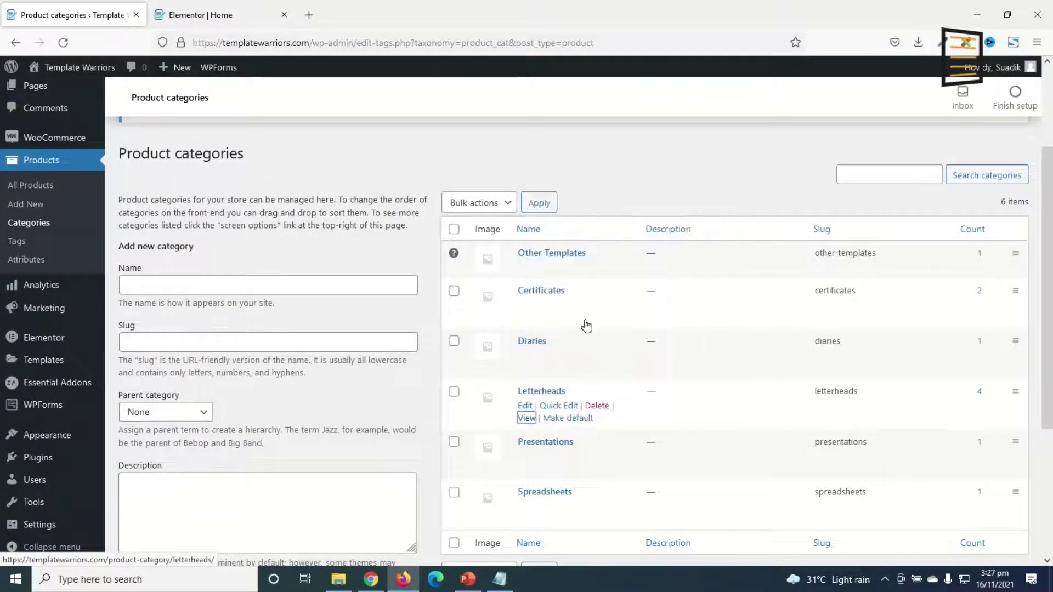
click(189, 15)
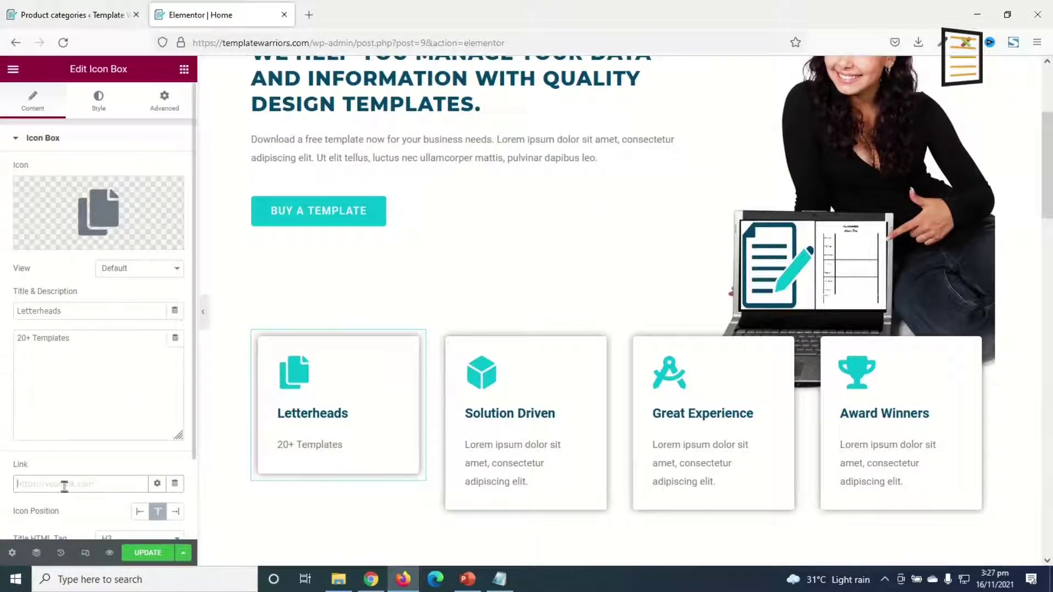
key(ctrl+v)
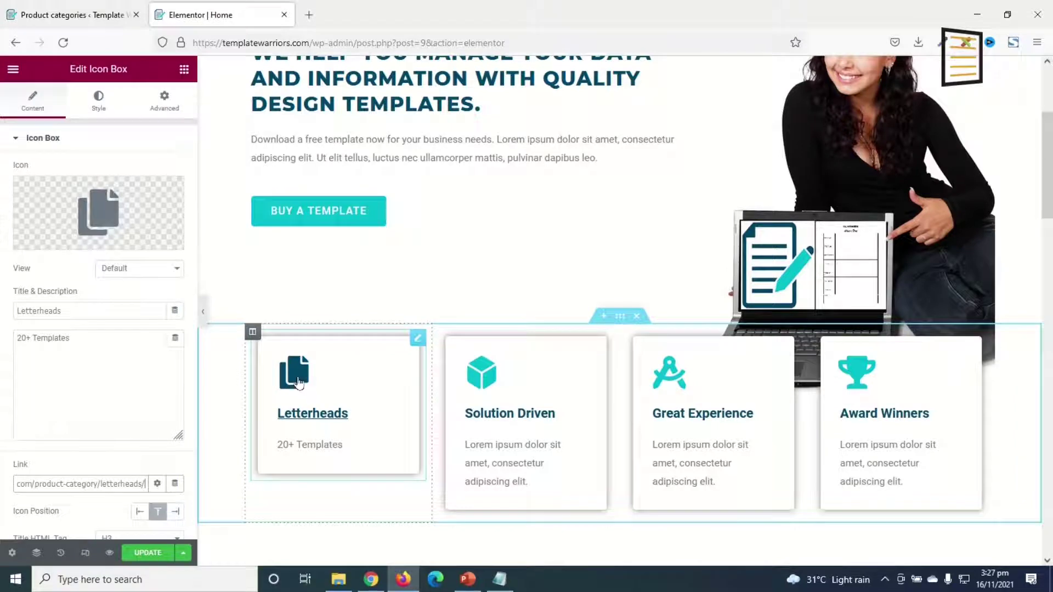
Step: Replace the Letterheads box's icon with the clipboard with a check mark from the icon library
click(109, 222)
scroll(627, 332, down, 5)
scroll(559, 314, up, 8)
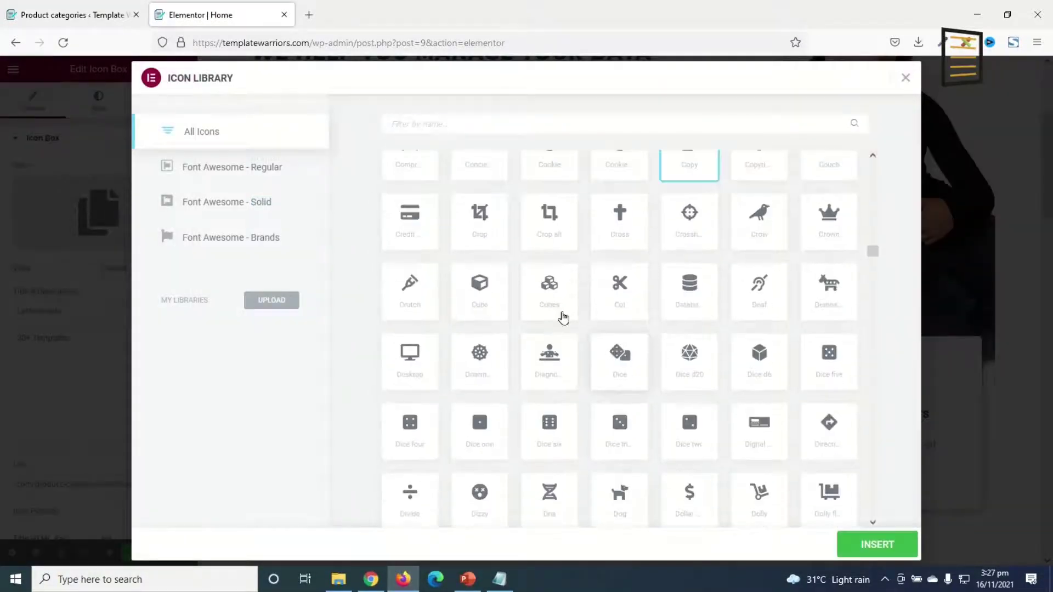
scroll(522, 375, up, 3)
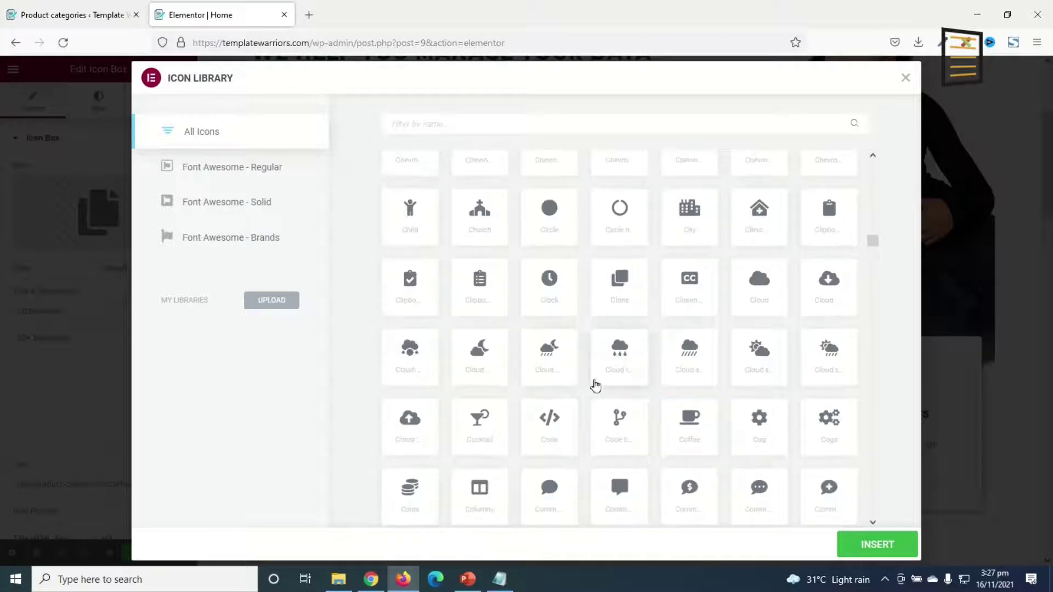
click(410, 279)
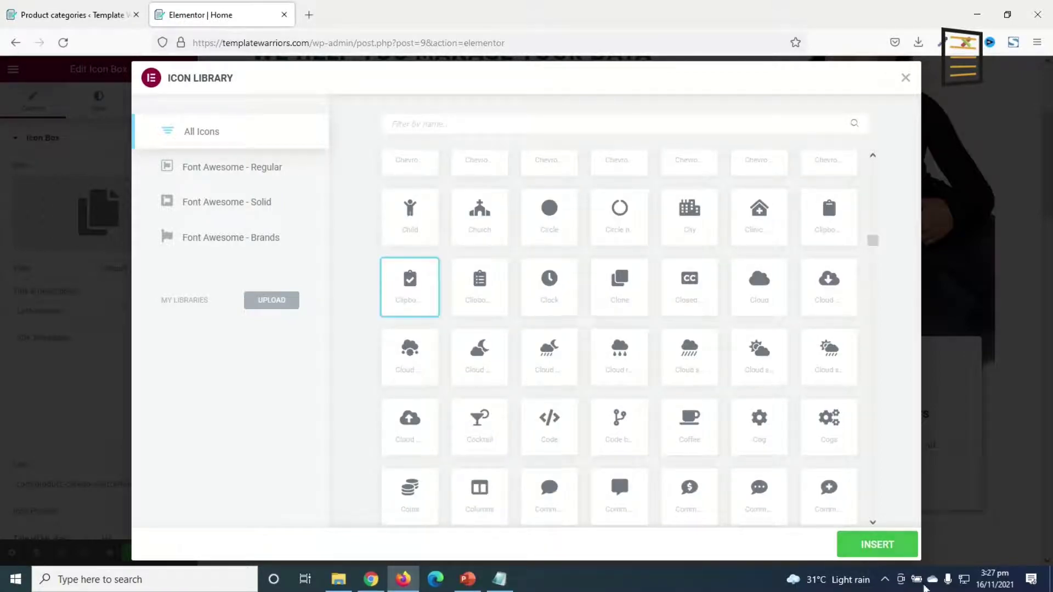
click(877, 545)
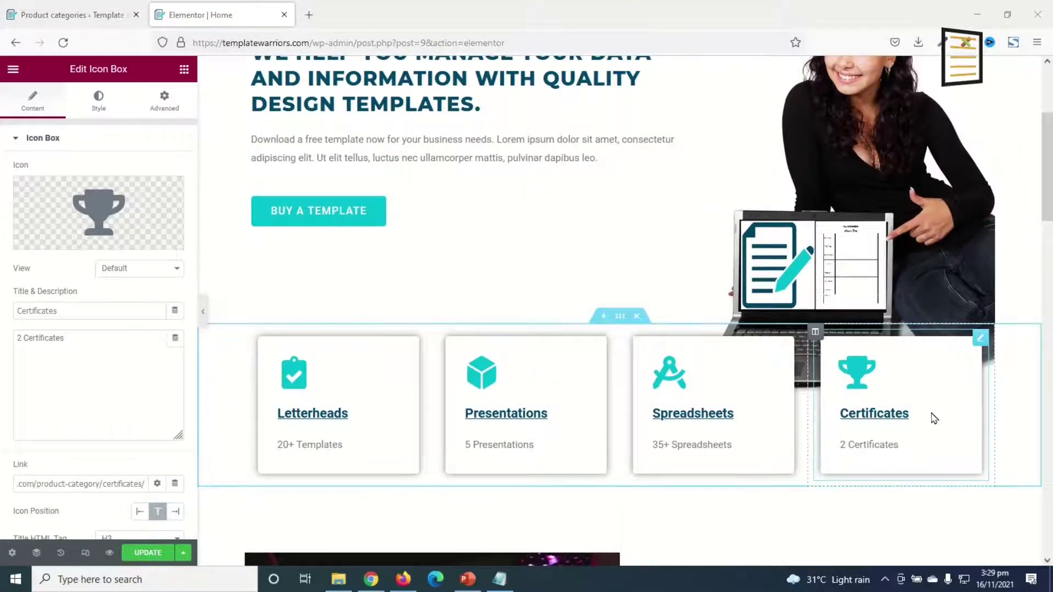
Step: Delete the About Us section below the row of template category boxes
scroll(934, 418, down, 5)
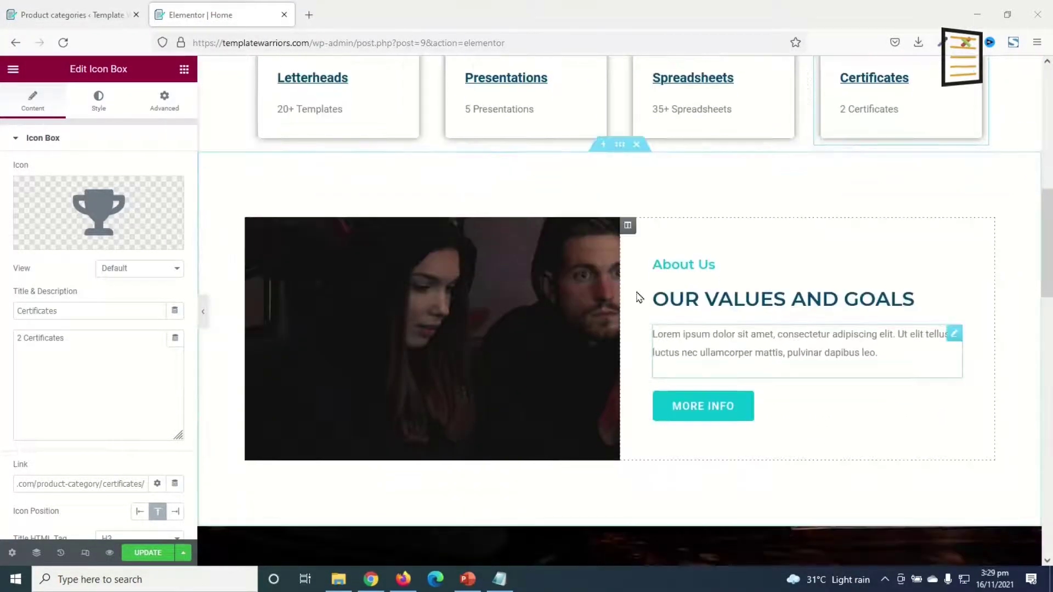
scroll(496, 345, down, 2)
scroll(502, 336, up, 4)
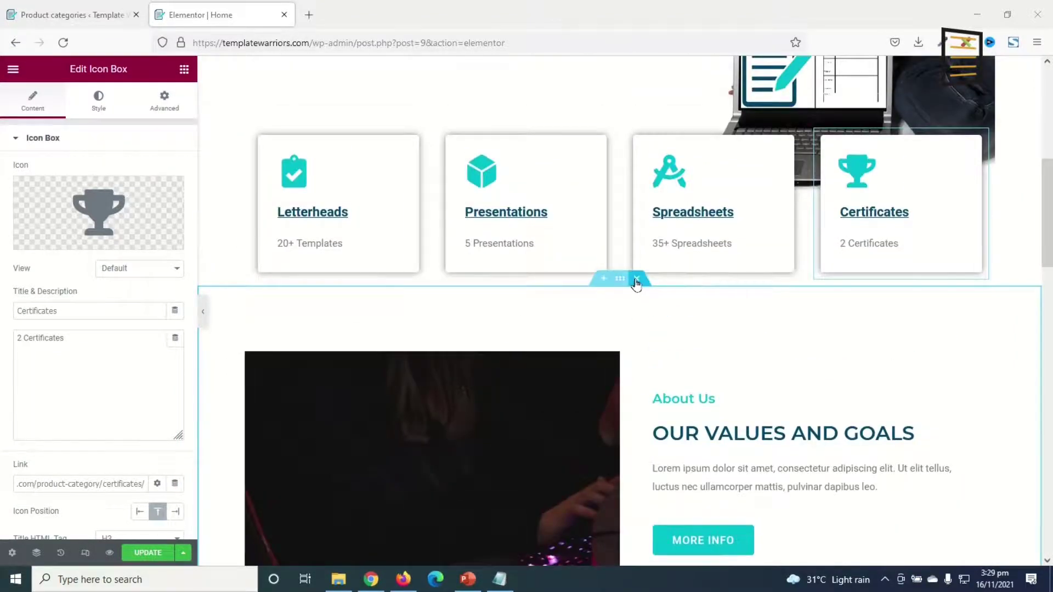
click(636, 279)
scroll(638, 371, down, 2)
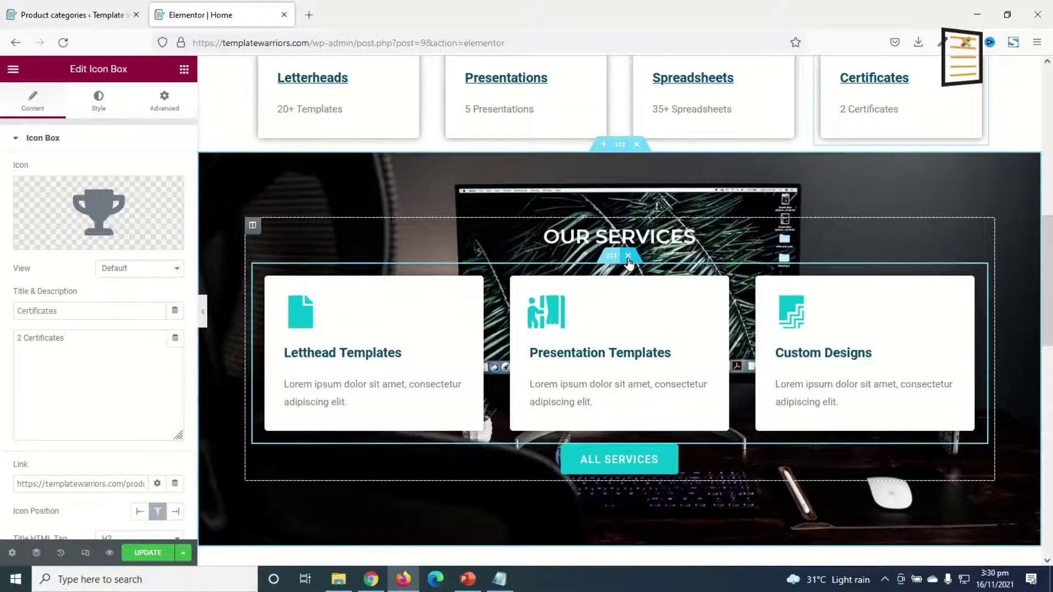
Step: Remove the row of three service boxes and the All Services button from the Our Services section
click(629, 257)
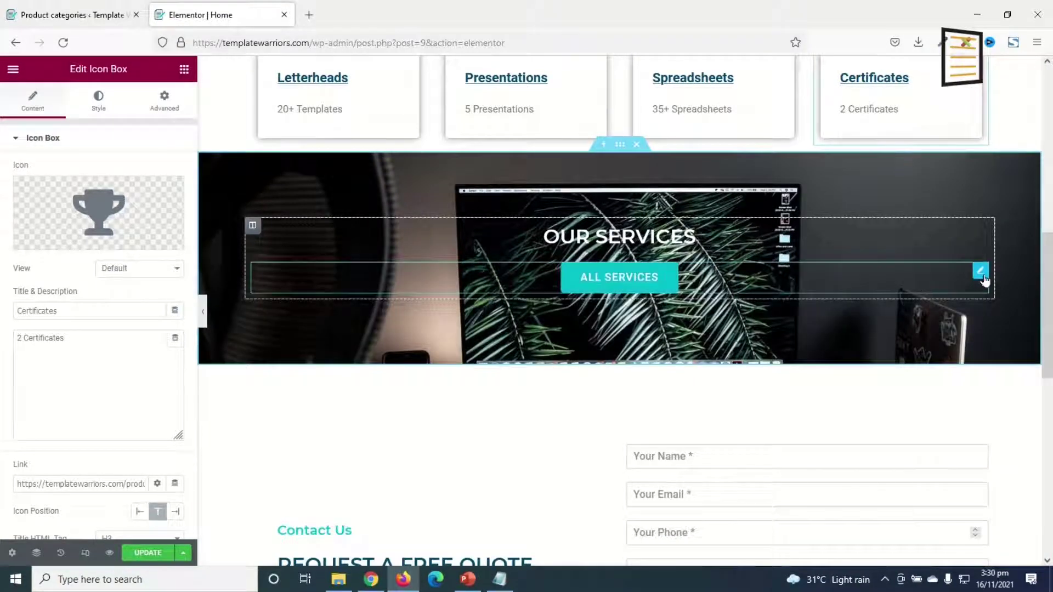
right_click(979, 278)
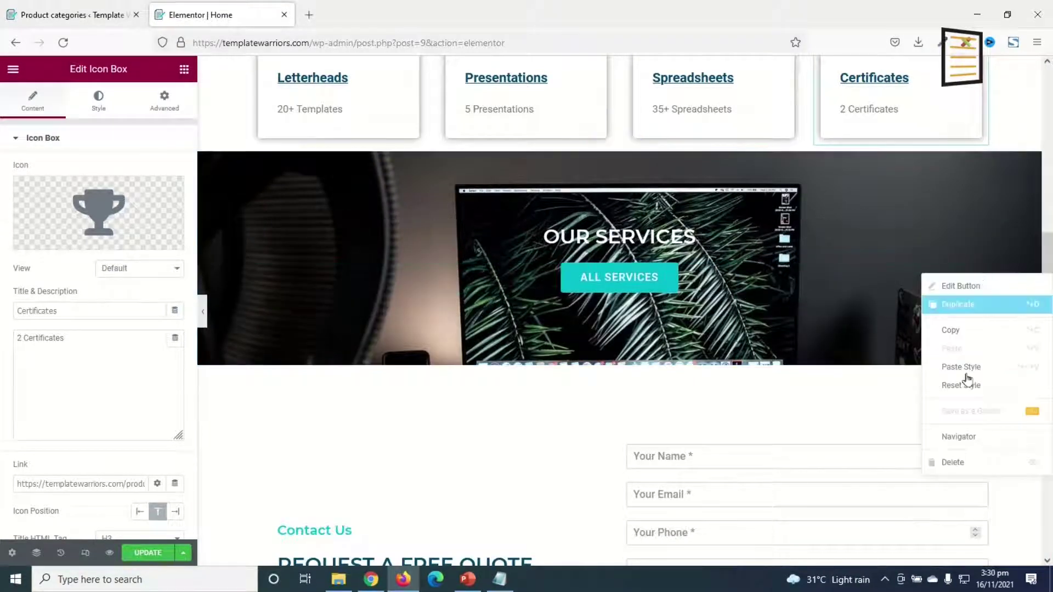
click(956, 464)
Step: Change the Our Services heading to "Featured templates"
click(707, 240)
drag(707, 240, 536, 235)
key(ctrl+v)
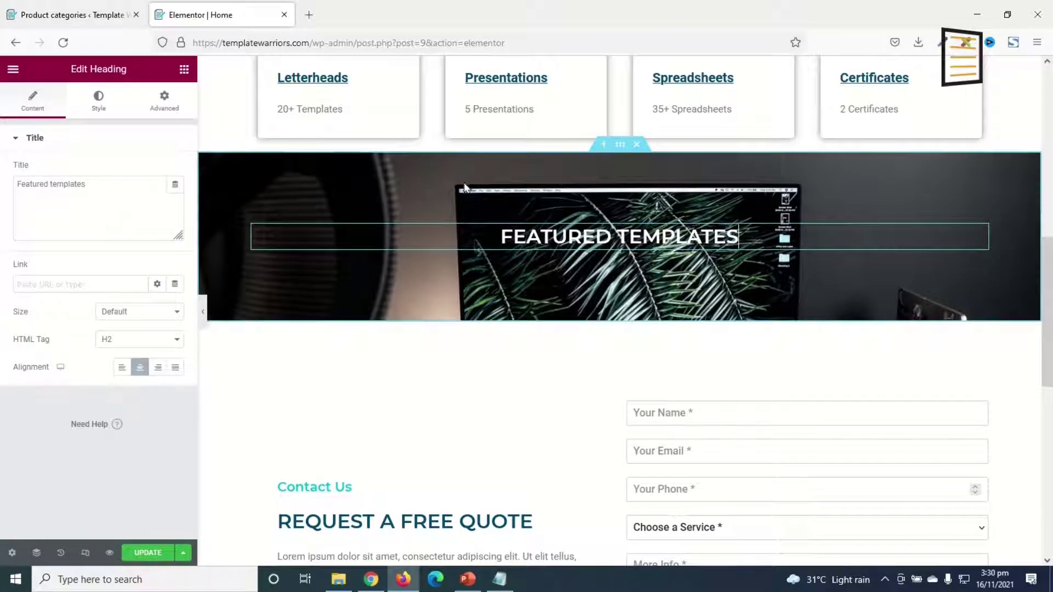
Step: Give the Featured Templates section a light blue-grey background color and remove its background image
click(622, 147)
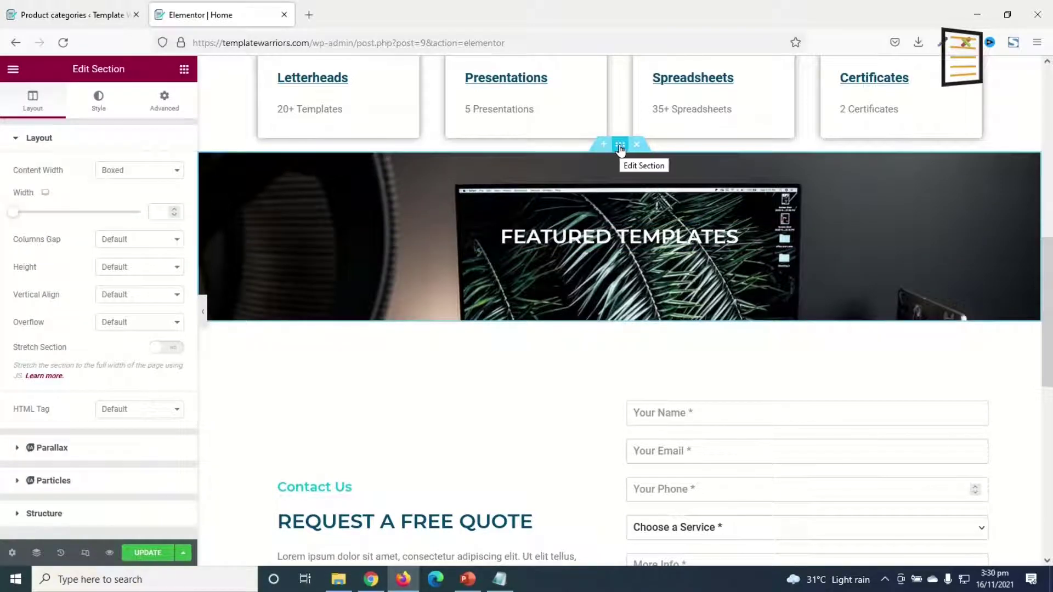
click(99, 100)
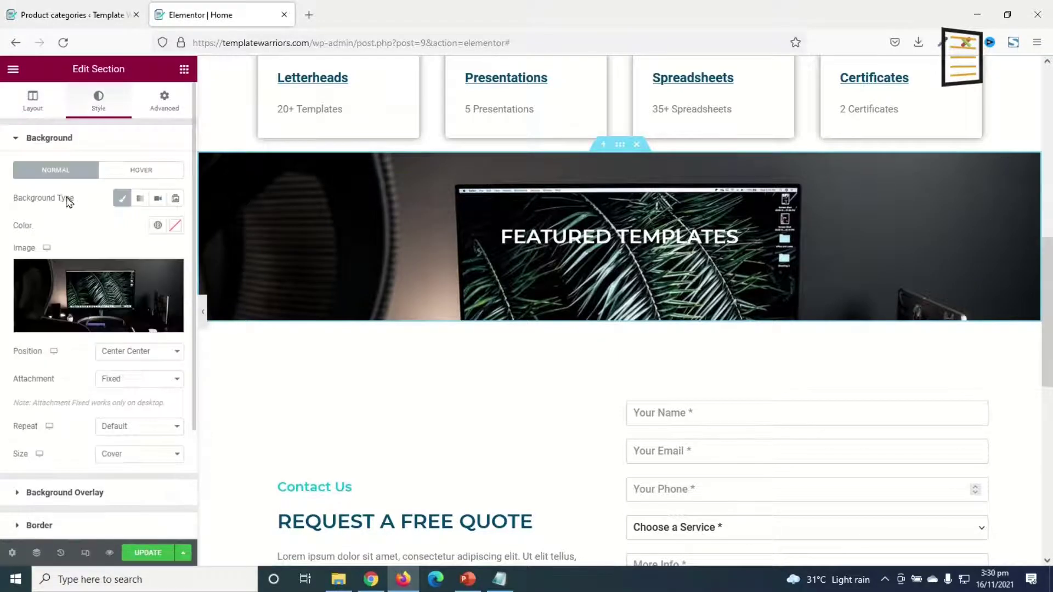
click(174, 229)
key(ctrl+v)
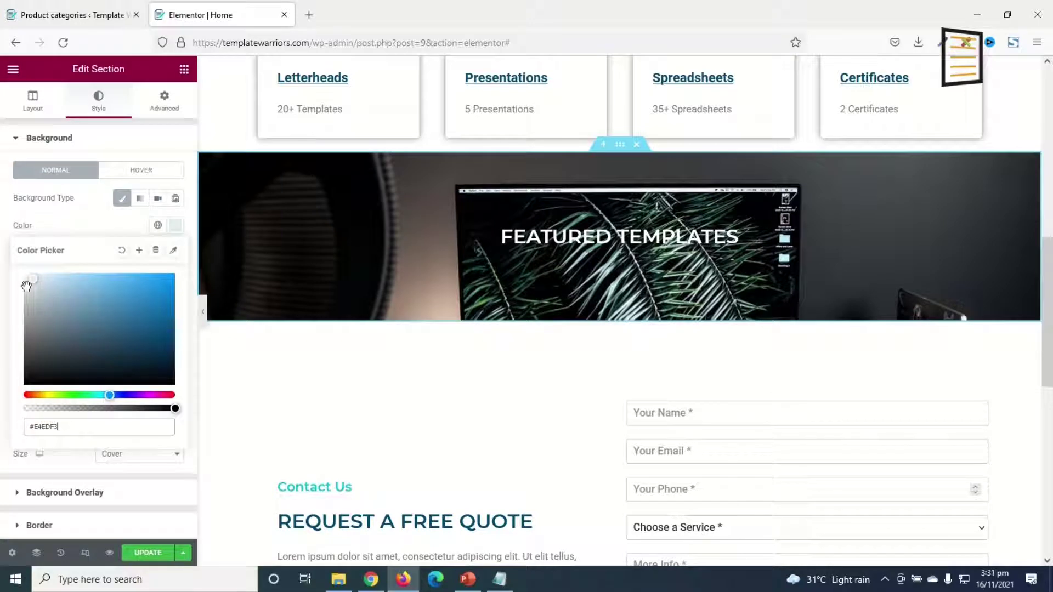
click(65, 190)
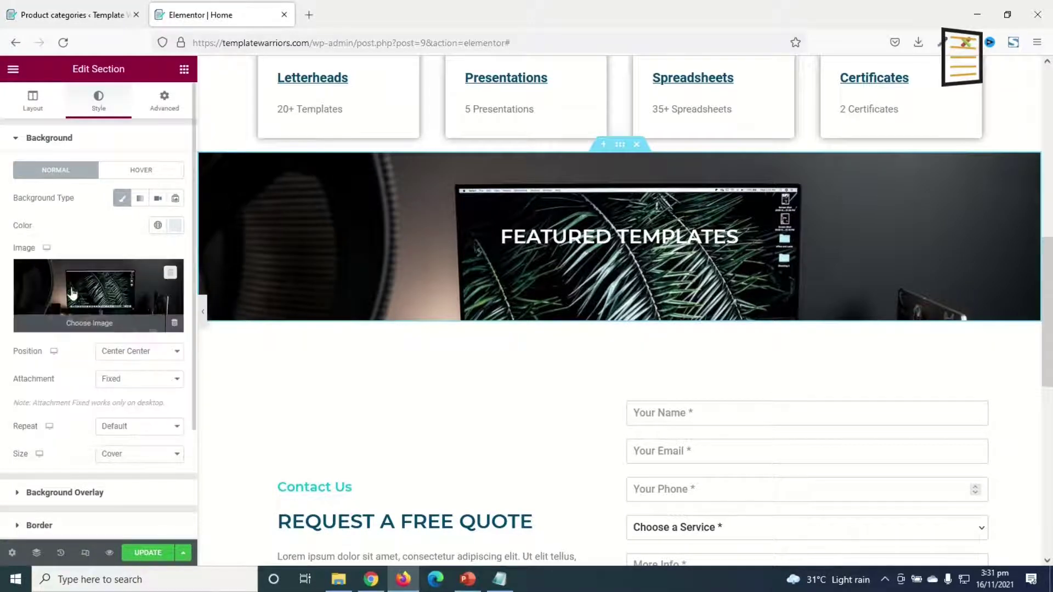
click(170, 275)
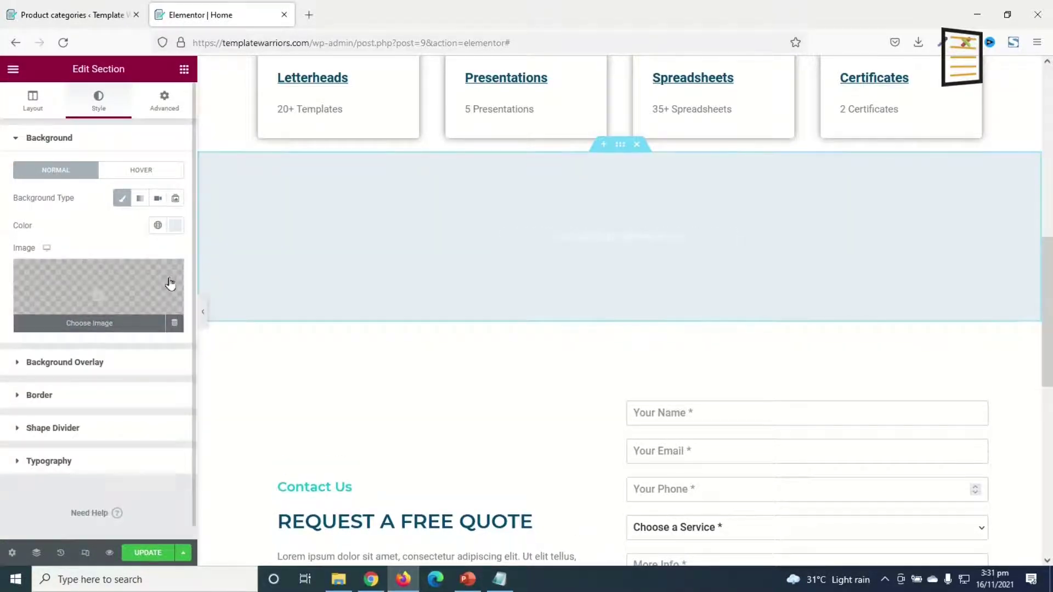
Step: Find the Product Grid widget by searching for "grid" and add it below the Featured Templates heading
click(290, 234)
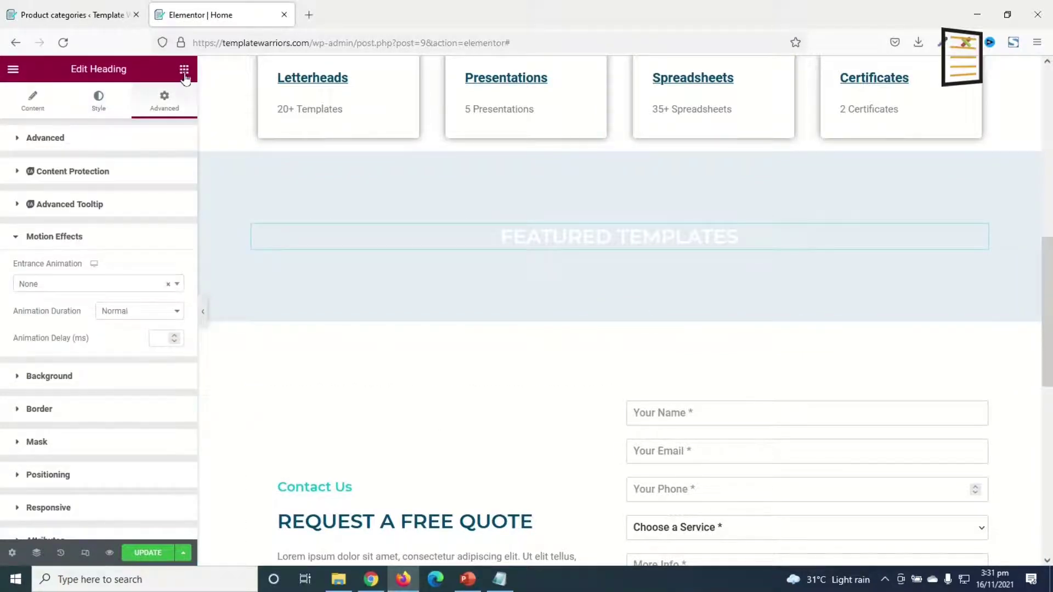
click(184, 70)
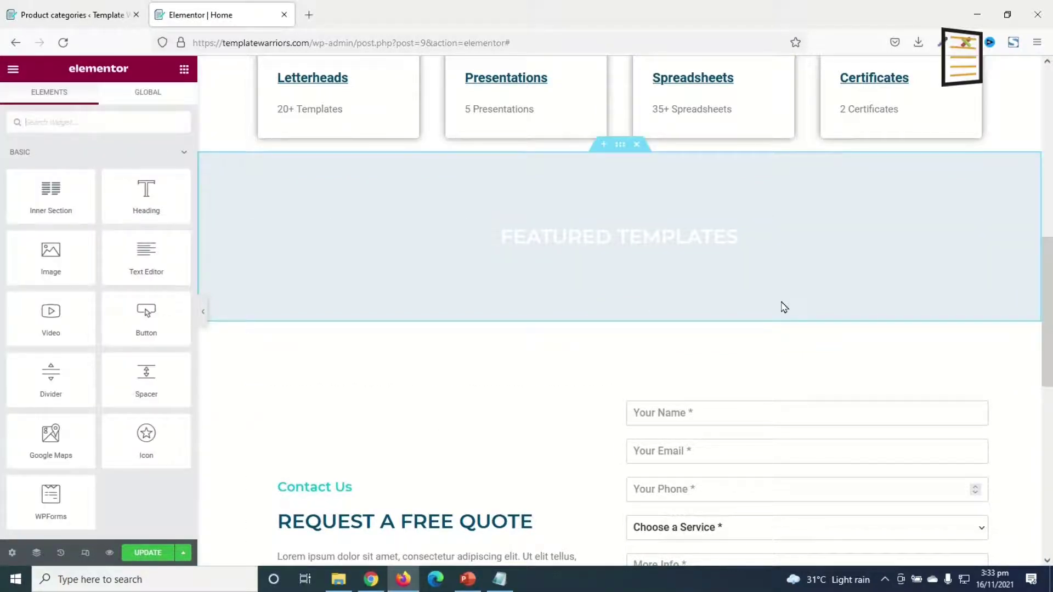
text(grid)
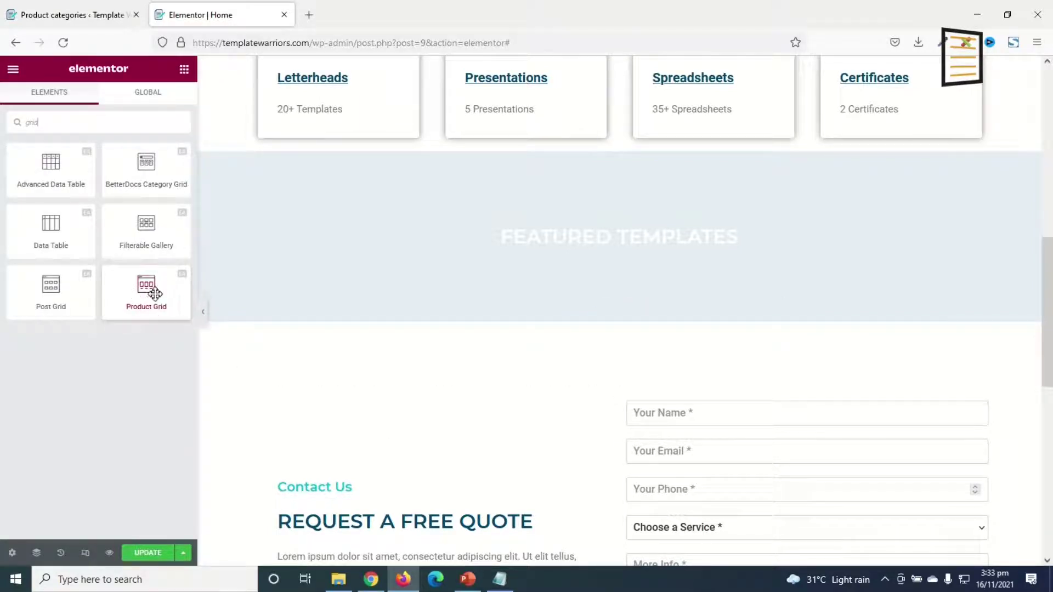
drag(147, 286, 630, 237)
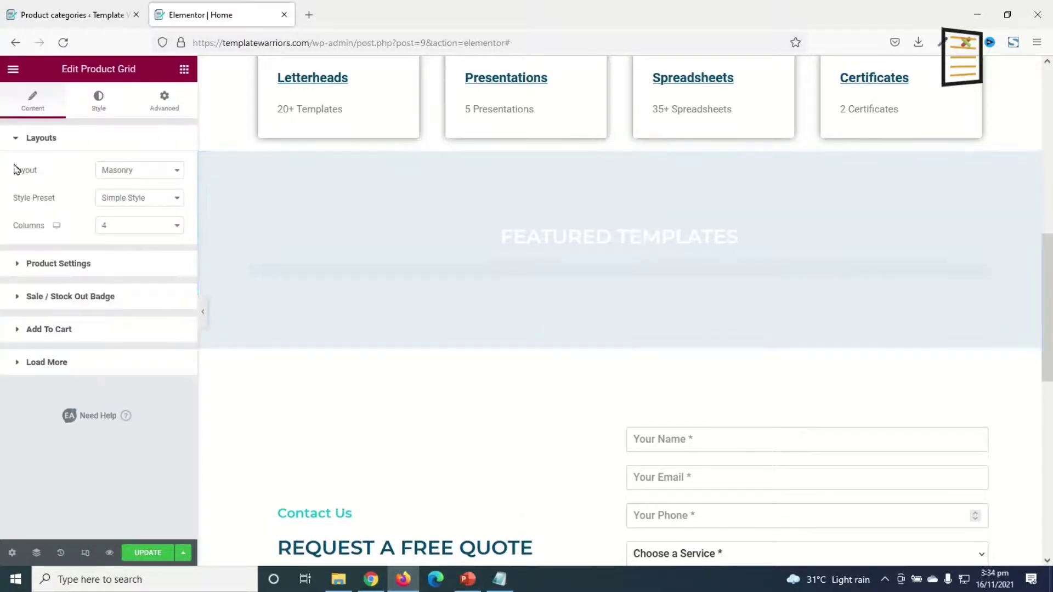
Step: Set the product grid's layout to Grid and keep 4 columns
click(138, 174)
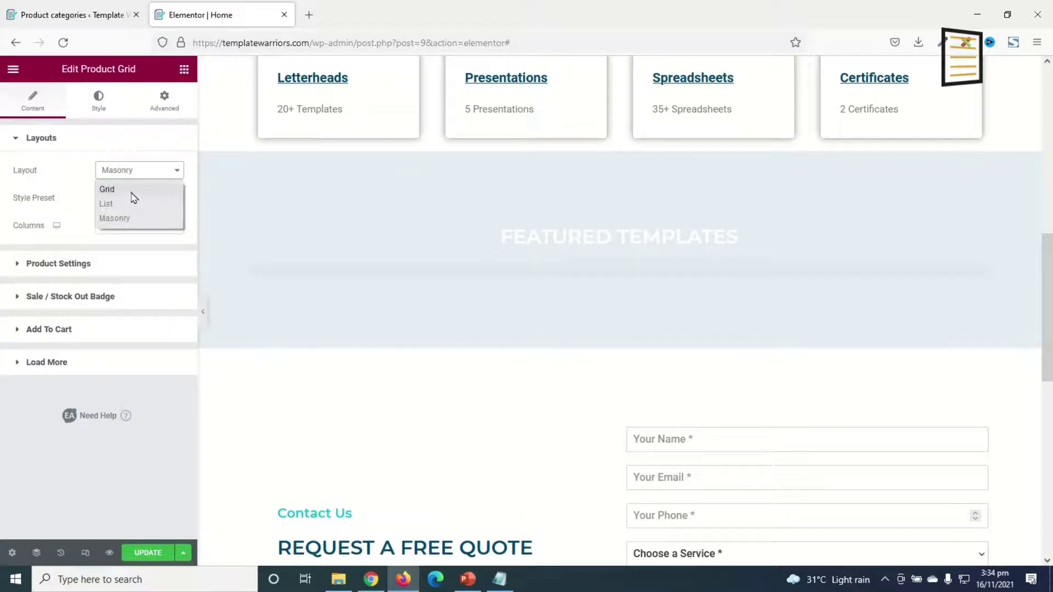
click(133, 190)
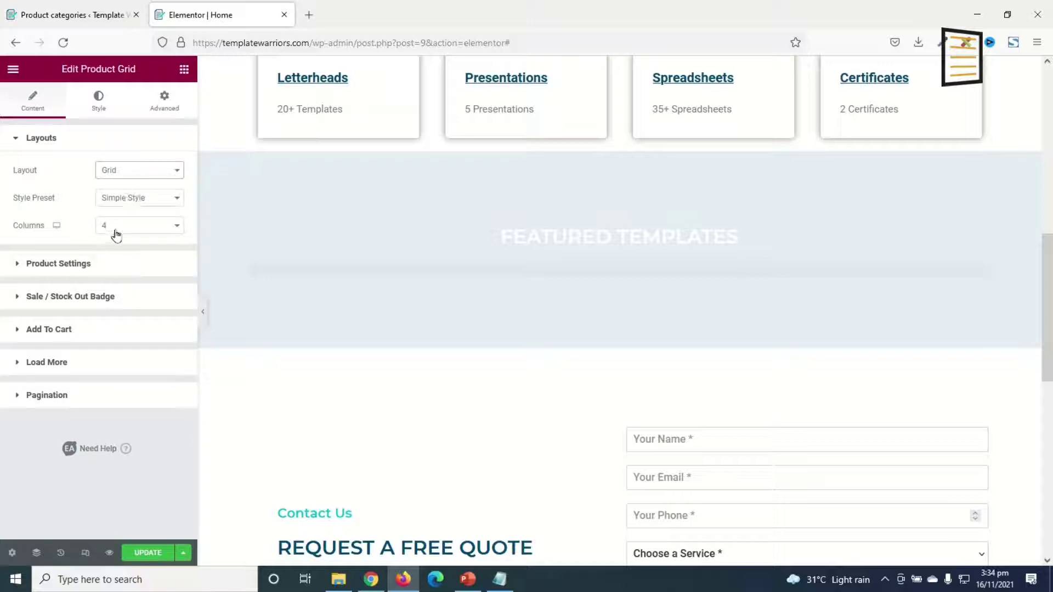
click(115, 235)
click(133, 228)
click(132, 227)
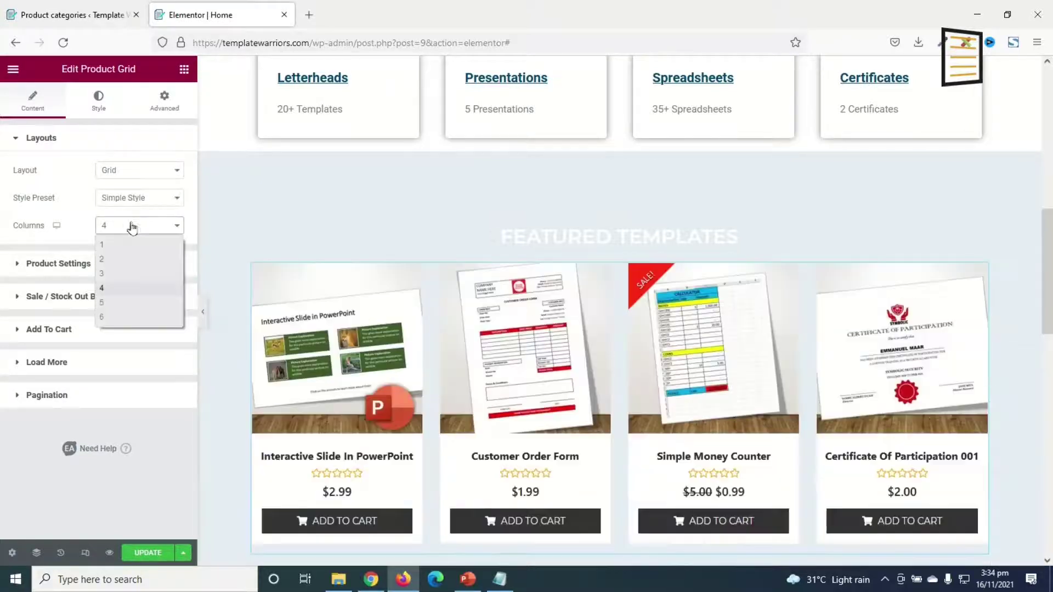
click(157, 228)
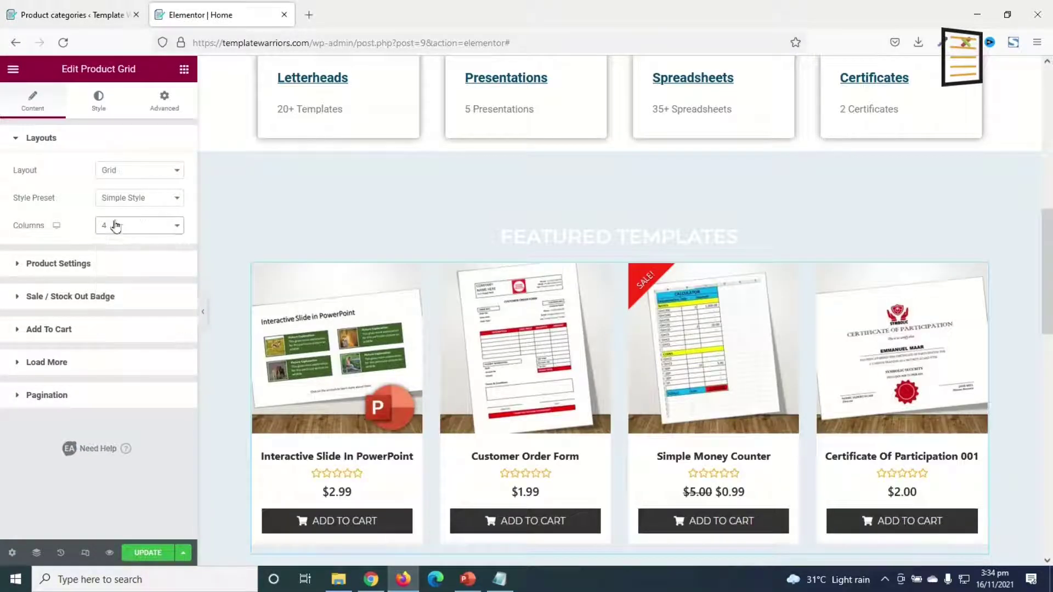
scroll(253, 224, down, 2)
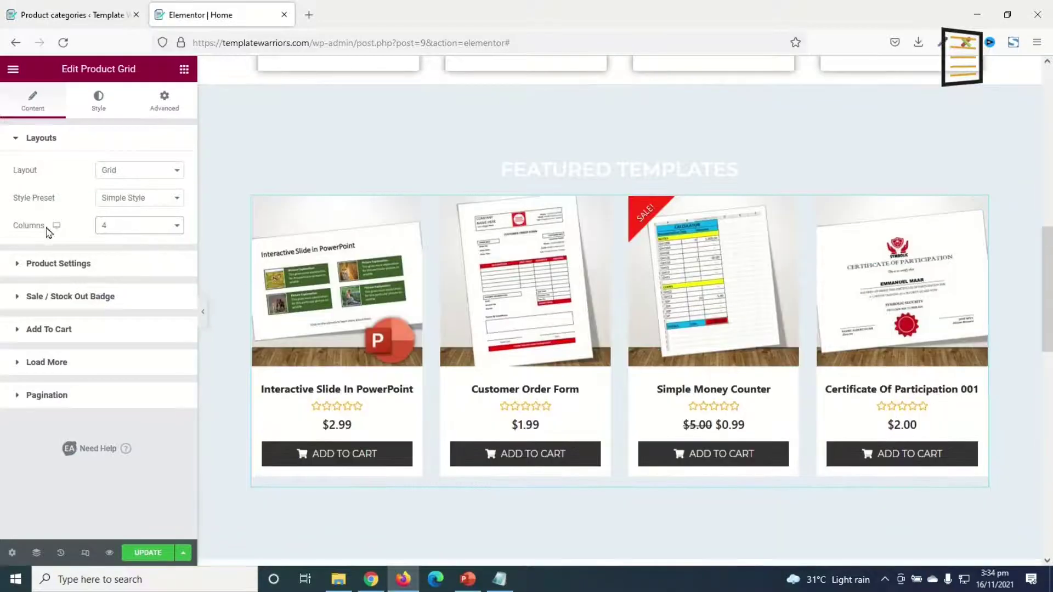
Step: Filter the product grid by Featured Products, keep the products count at 4, and make the product images clickable
click(64, 267)
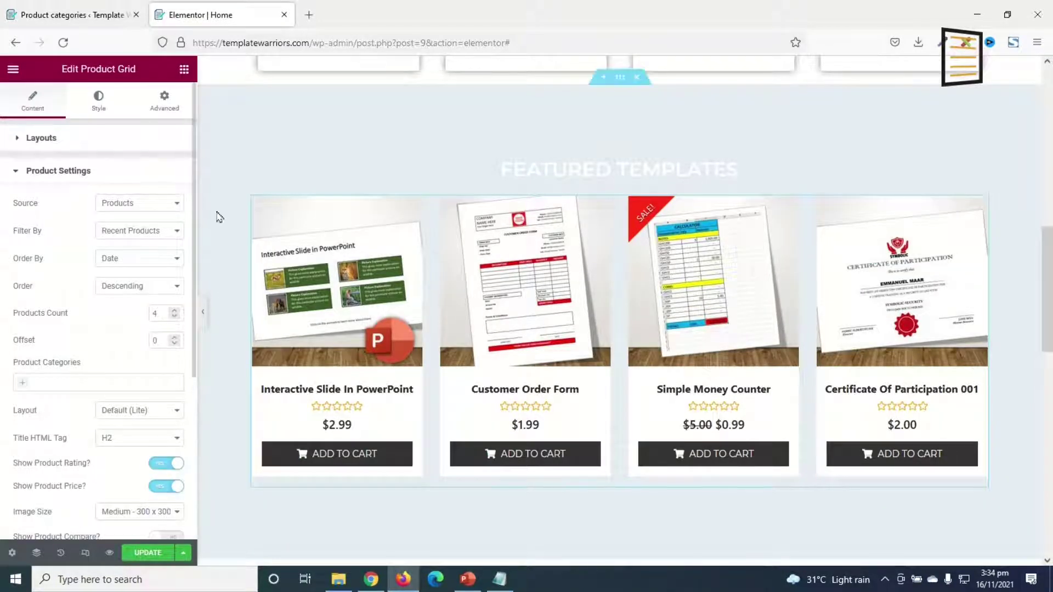
click(129, 230)
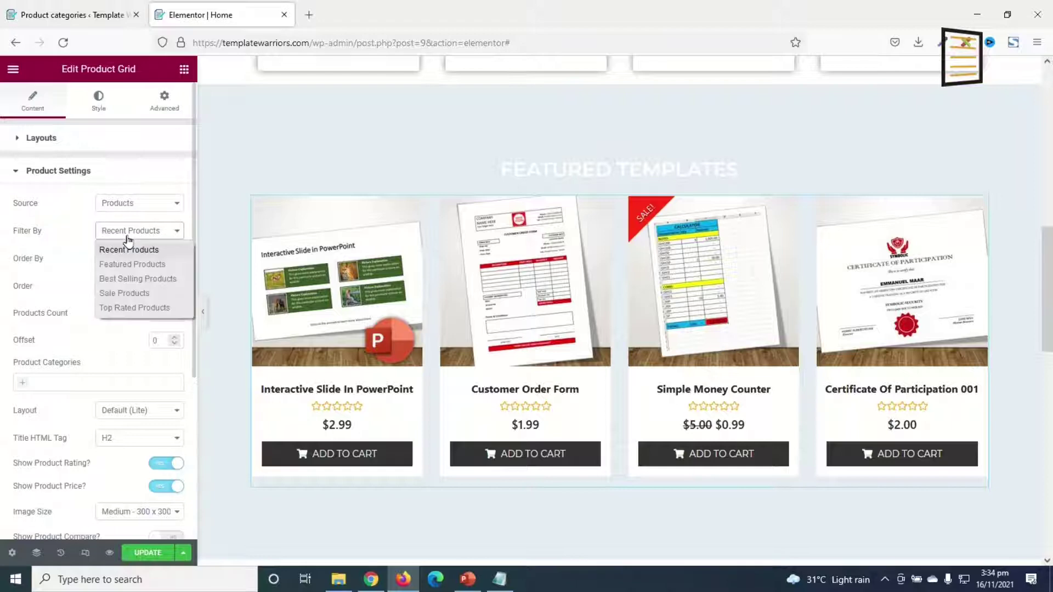
click(132, 264)
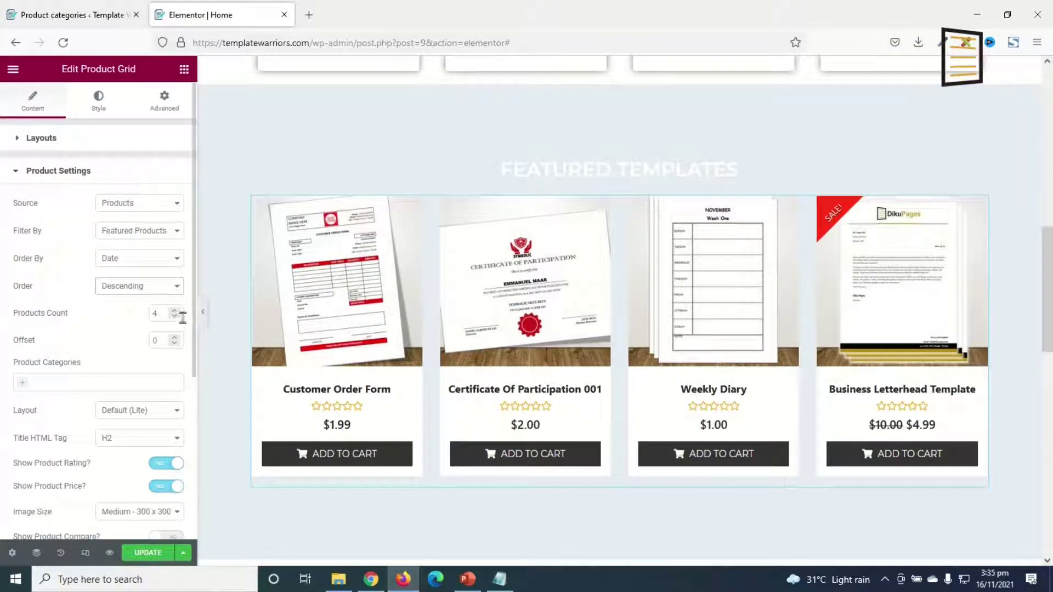
double_click(161, 314)
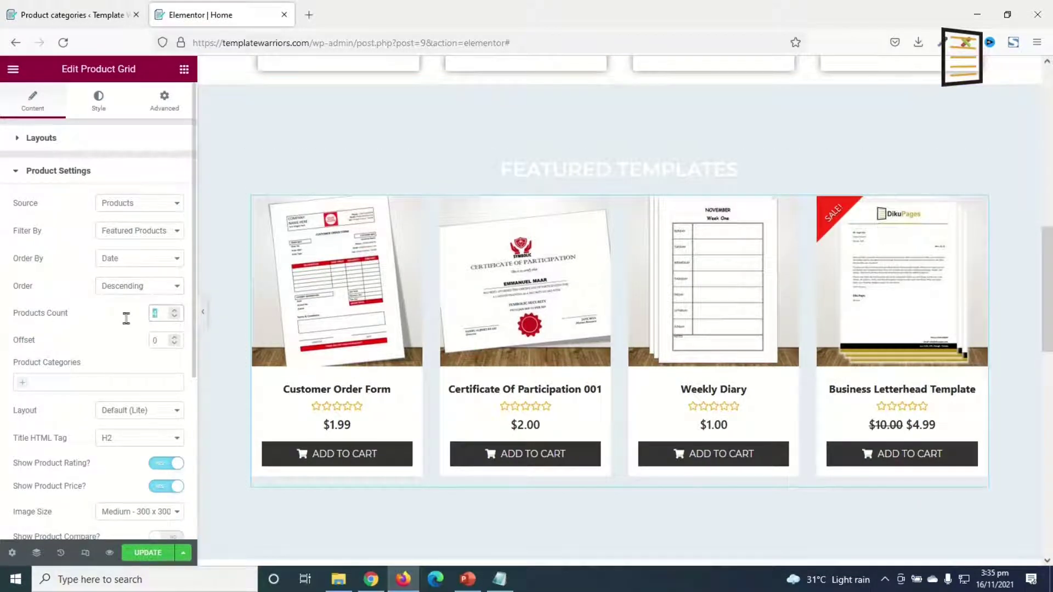
scroll(679, 317, down, 2)
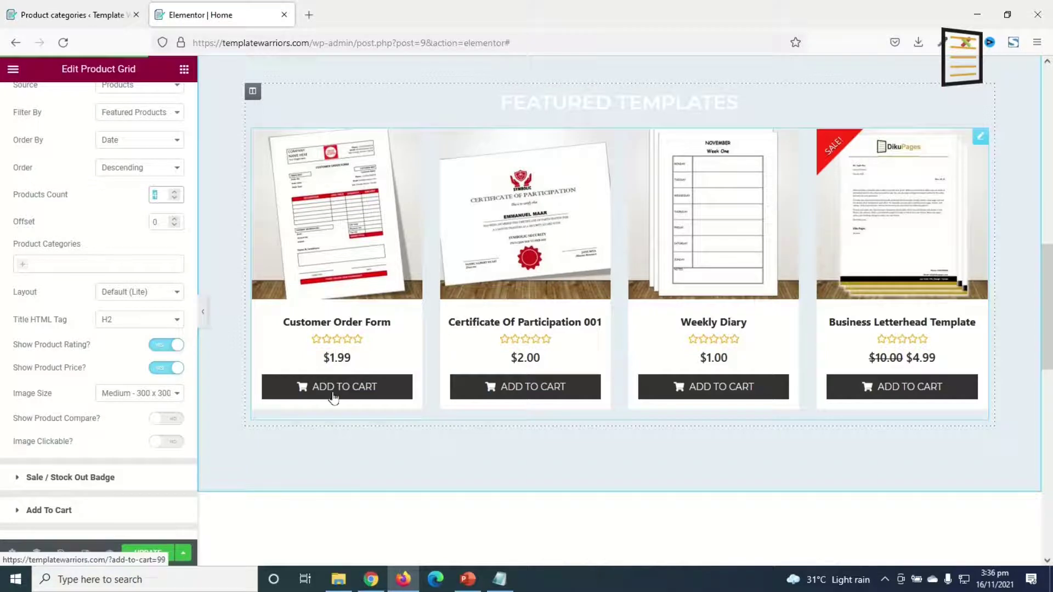
click(168, 441)
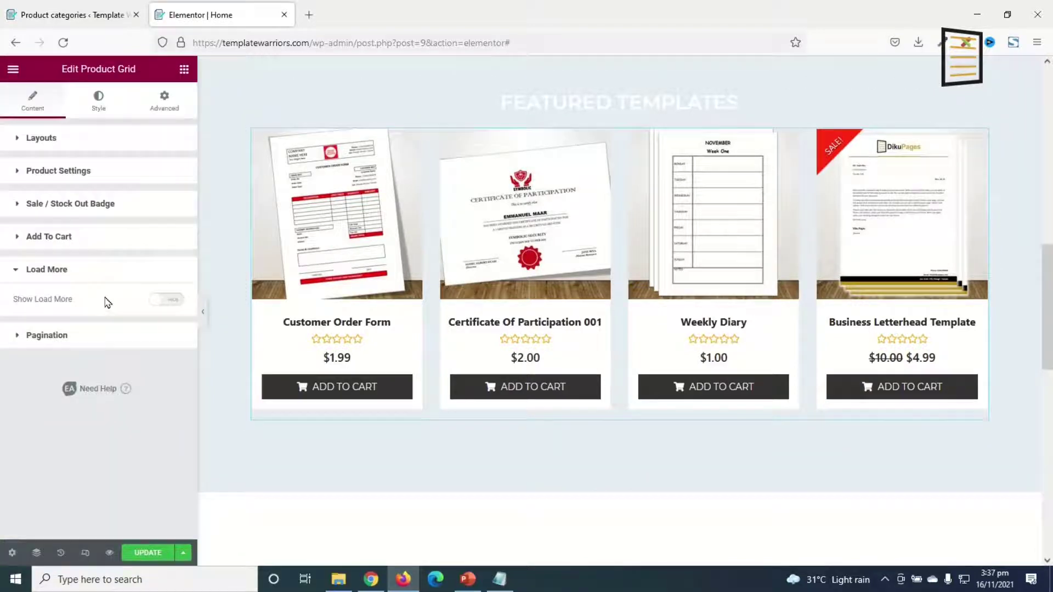
Step: Set the normal background of the grid's Add to Cart buttons to the global Blue color
click(103, 110)
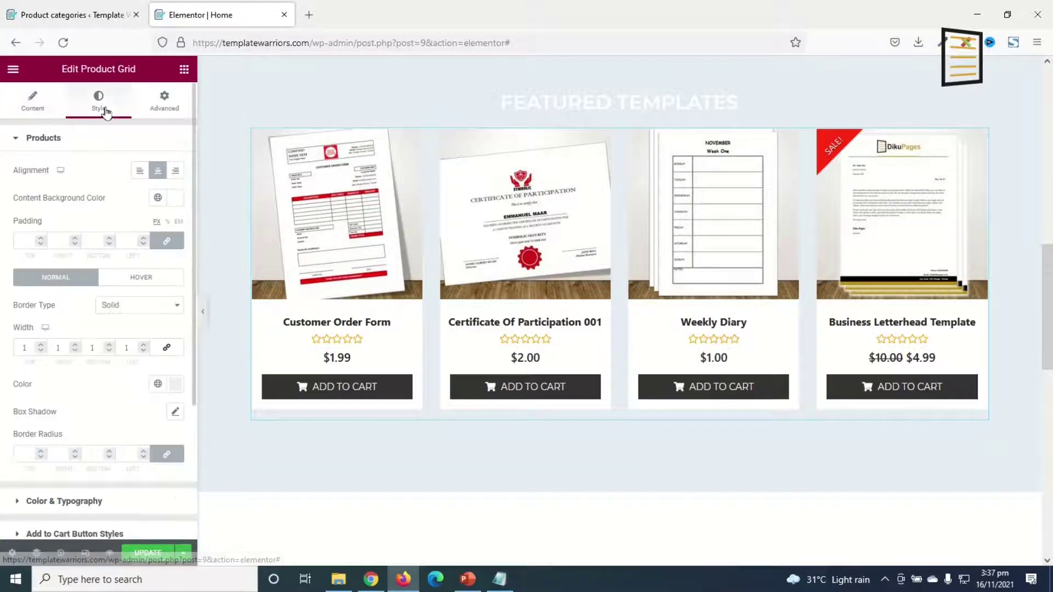
scroll(89, 283, down, 3)
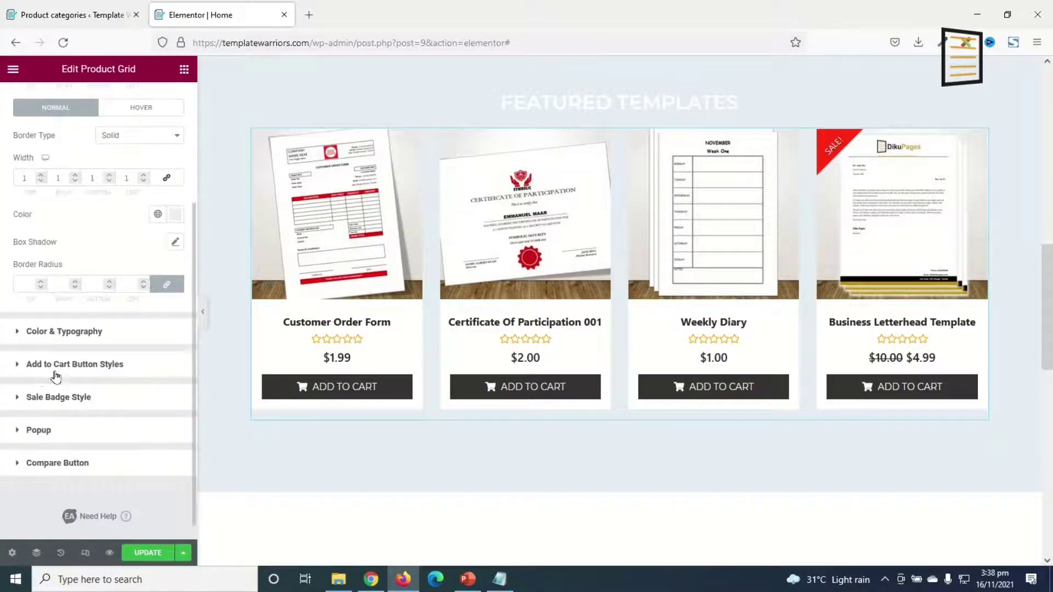
click(74, 365)
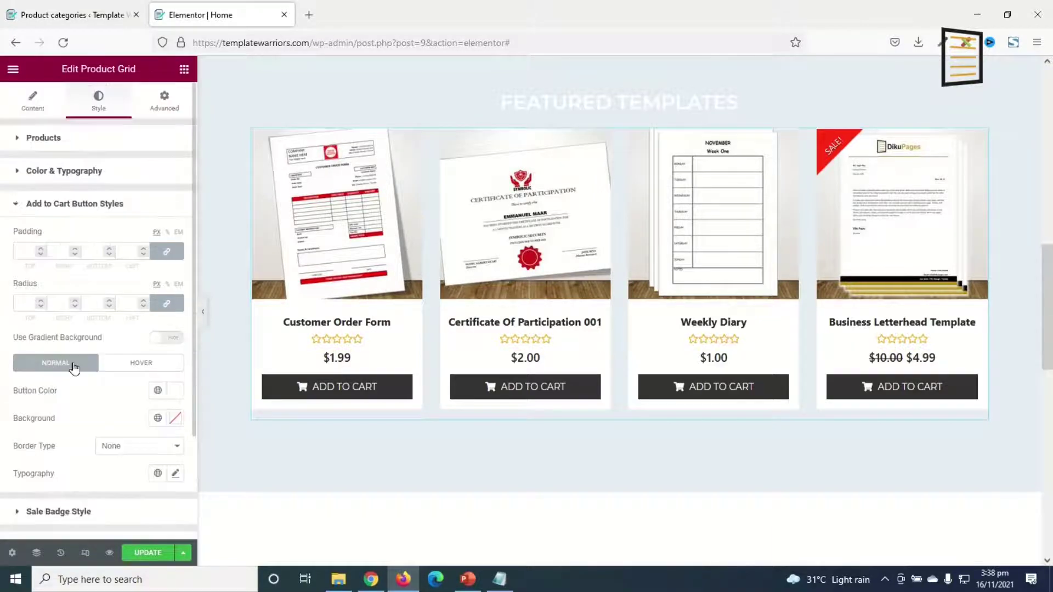
click(156, 419)
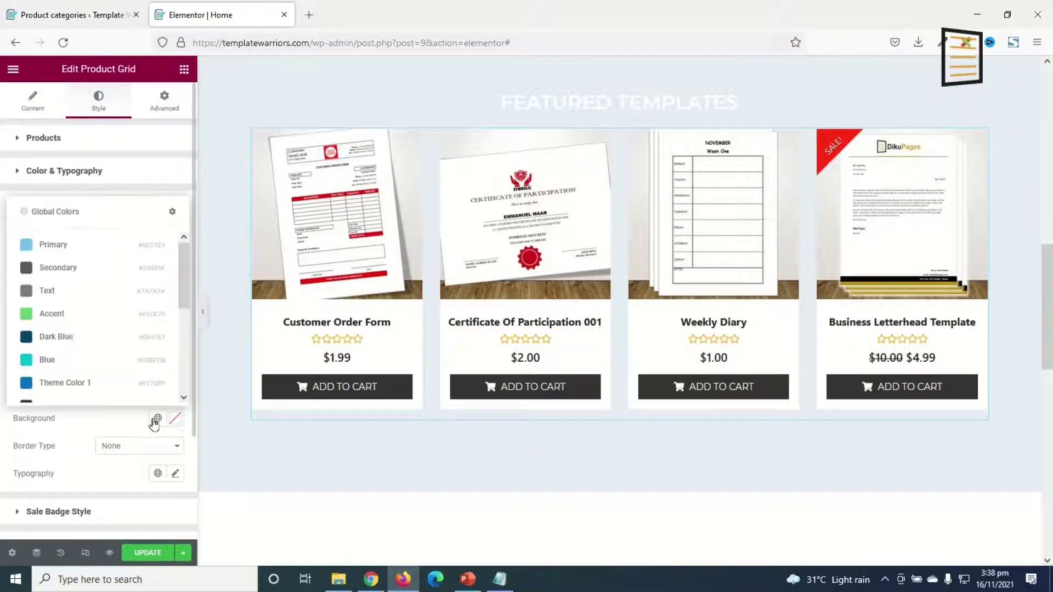
click(48, 360)
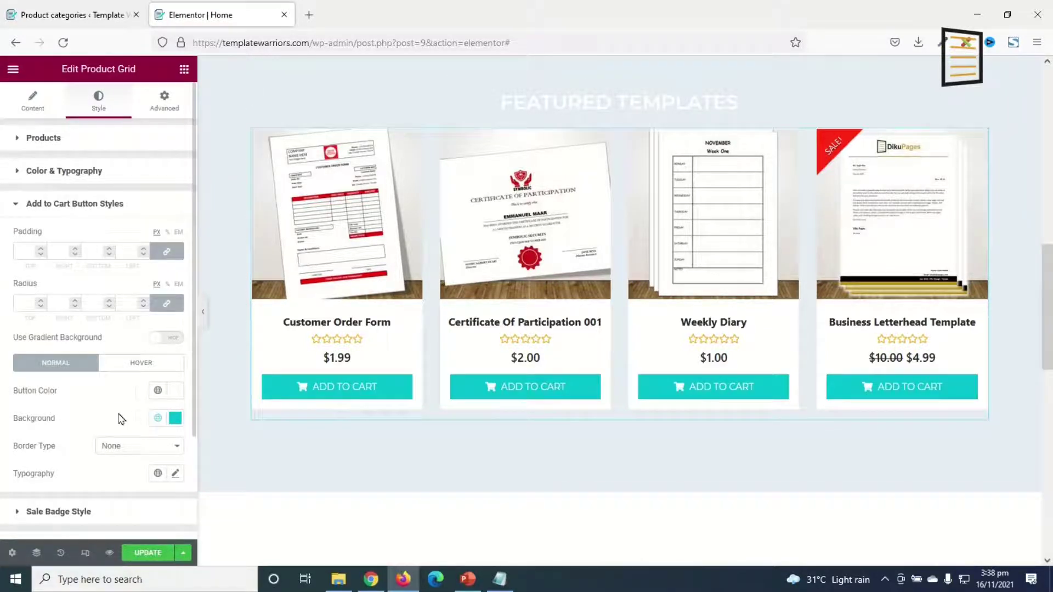
Step: Set the hover background of the Add to Cart buttons to the global Dark Blue color
click(144, 365)
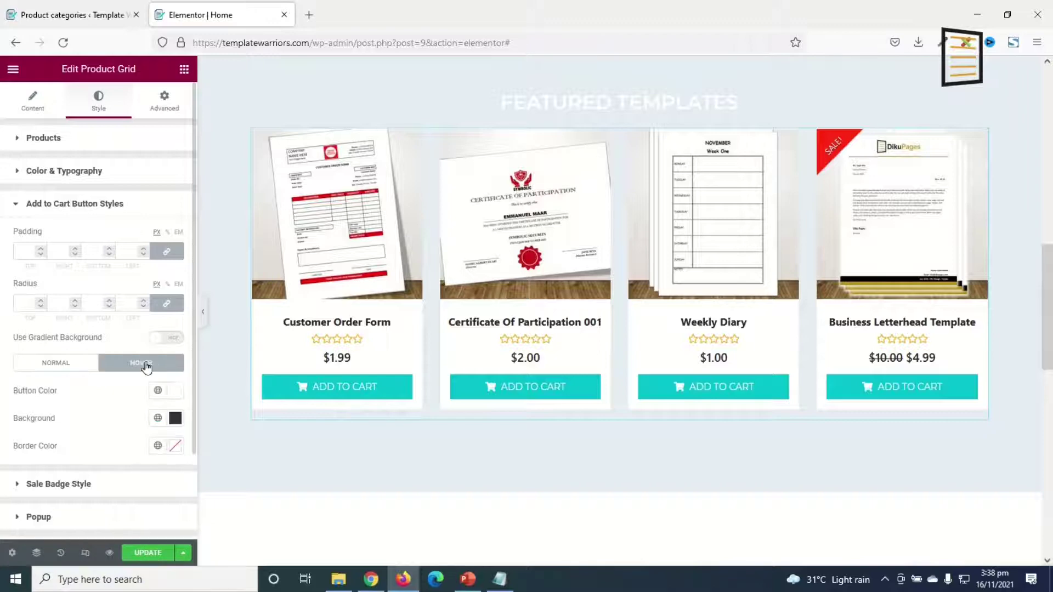
click(158, 419)
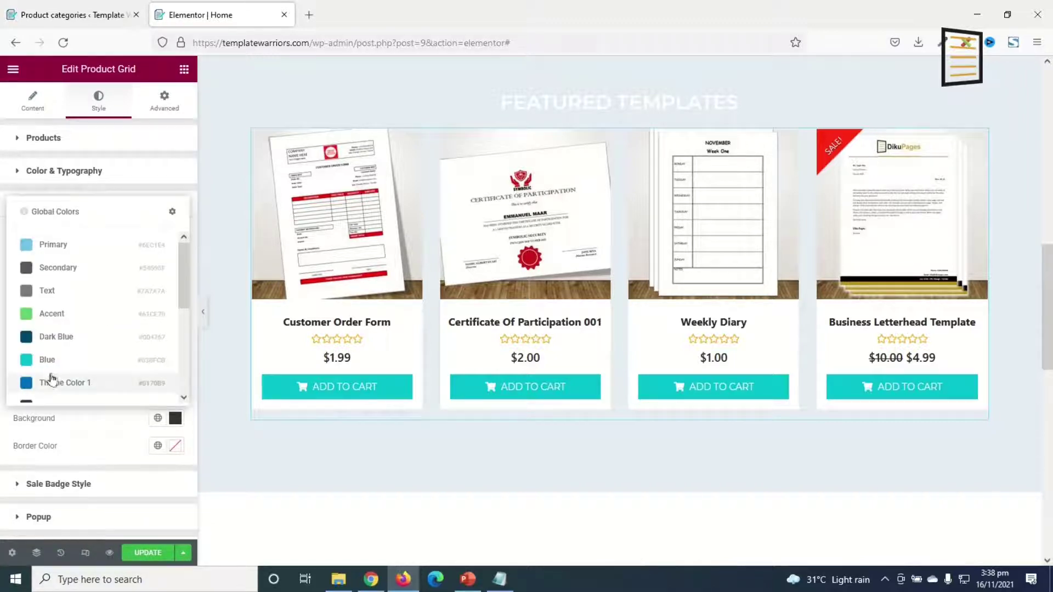
click(60, 336)
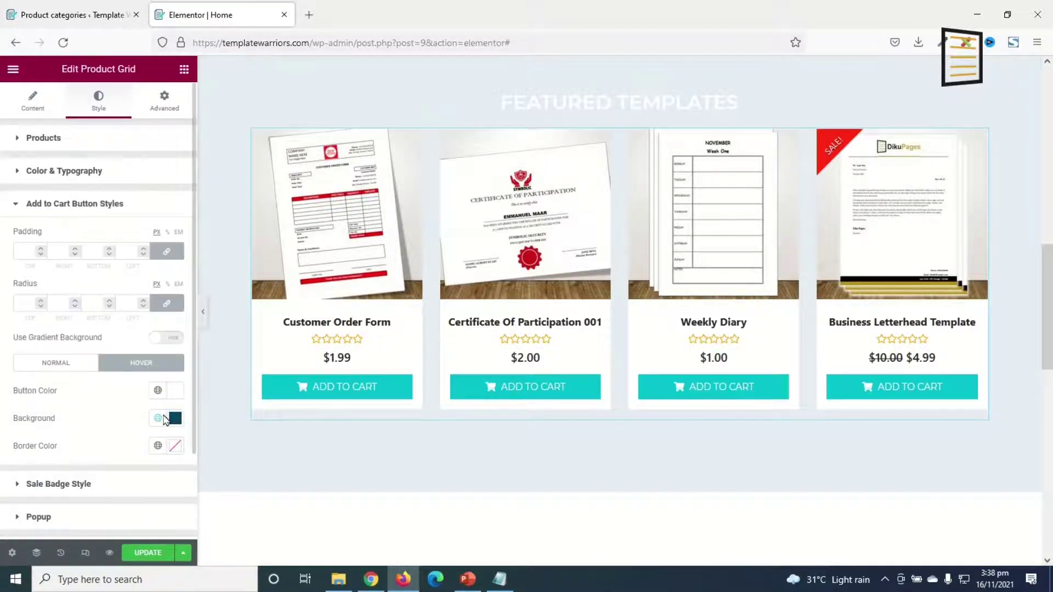
click(314, 392)
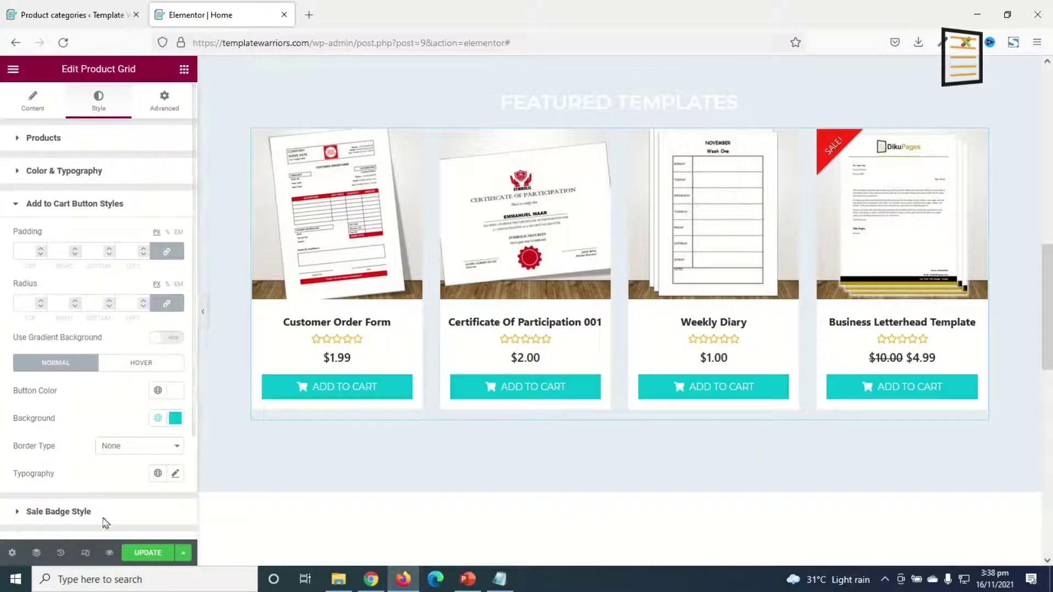
Step: Try darker background colors for the sale badge and clear the custom color
click(79, 513)
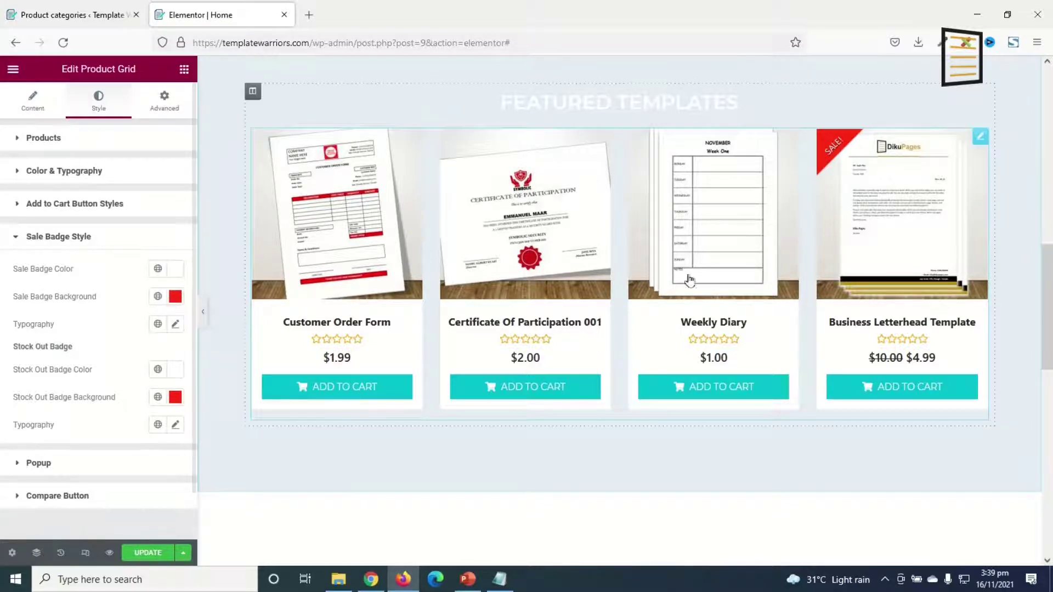
click(175, 298)
click(133, 382)
click(78, 432)
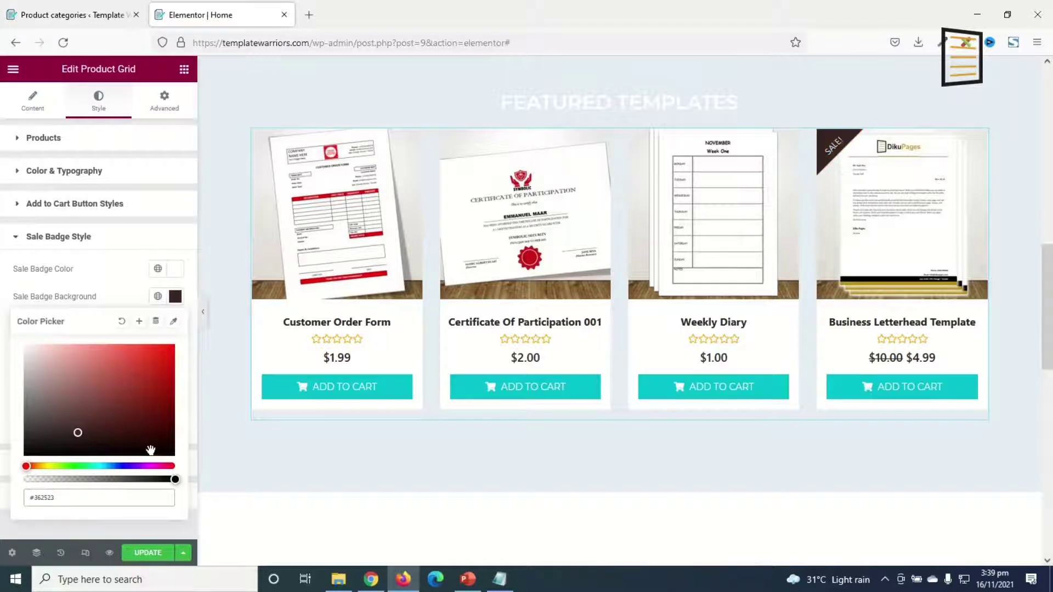
click(145, 395)
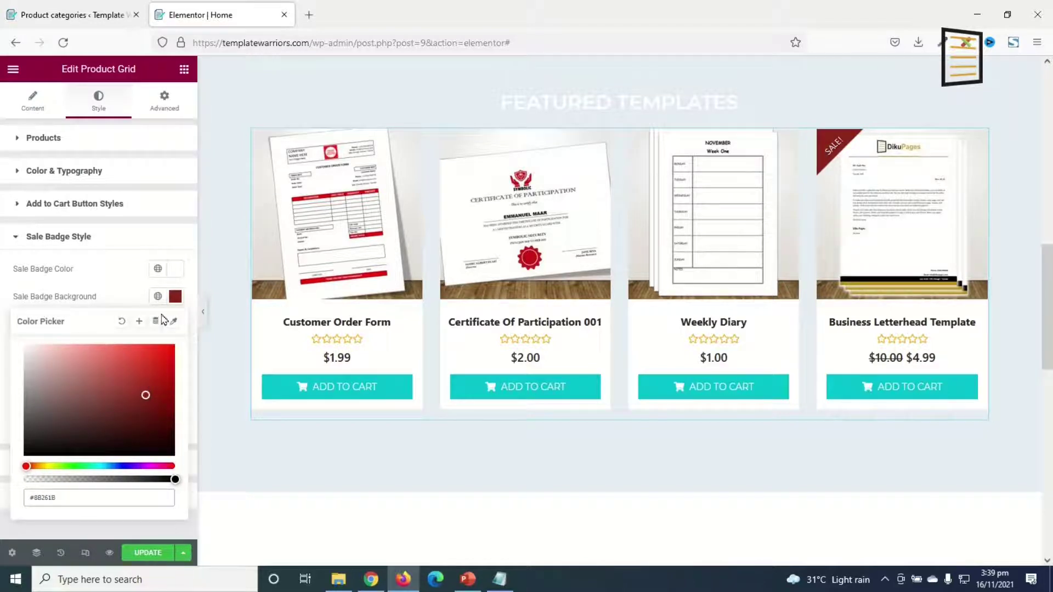
click(122, 323)
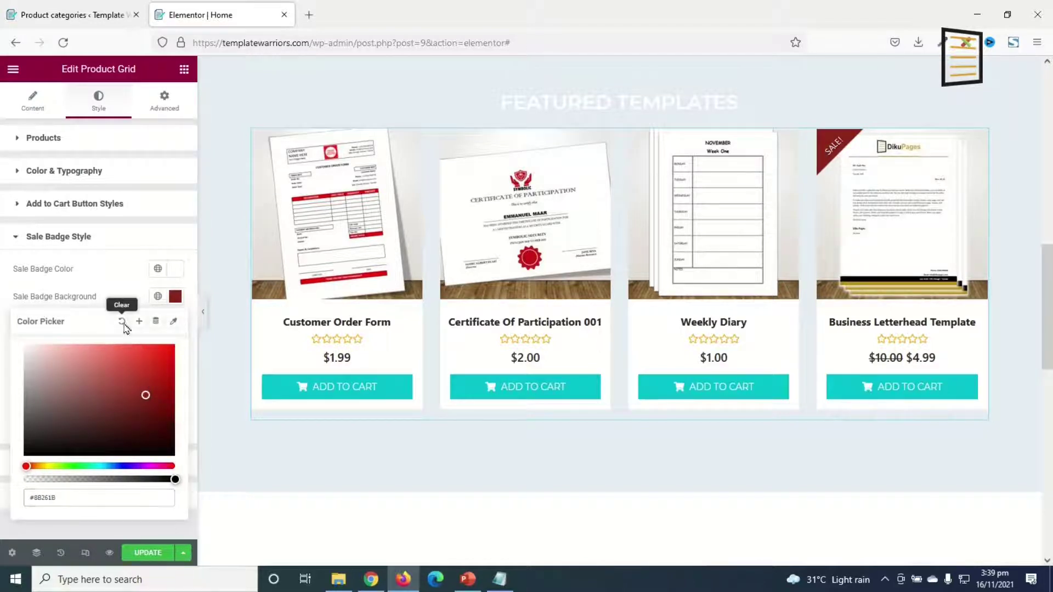
click(111, 307)
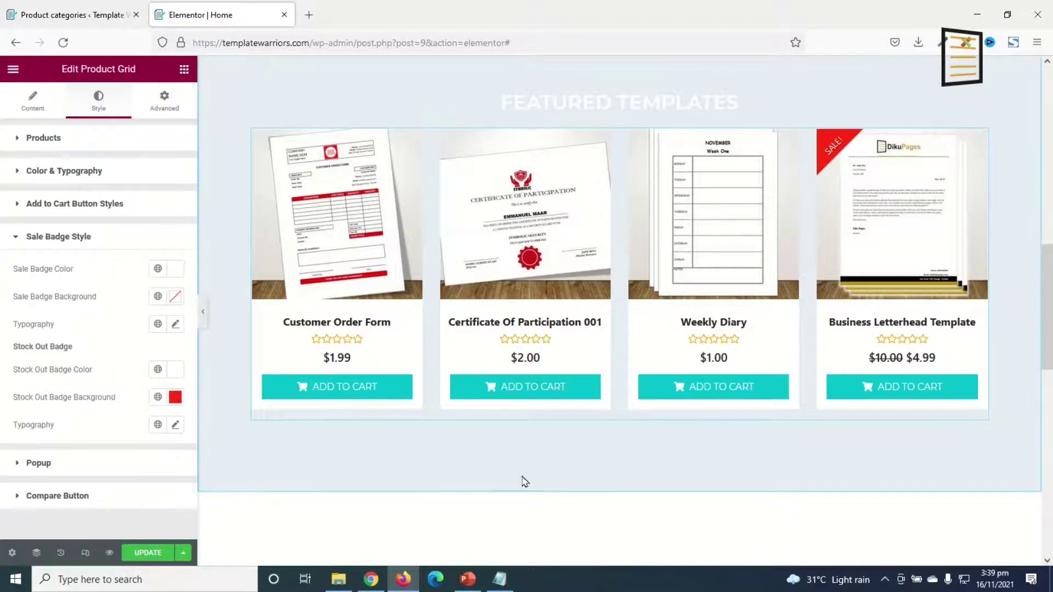
Step: Change the Featured Templates heading's text color to the global Dark Blue
scroll(636, 360, up, 5)
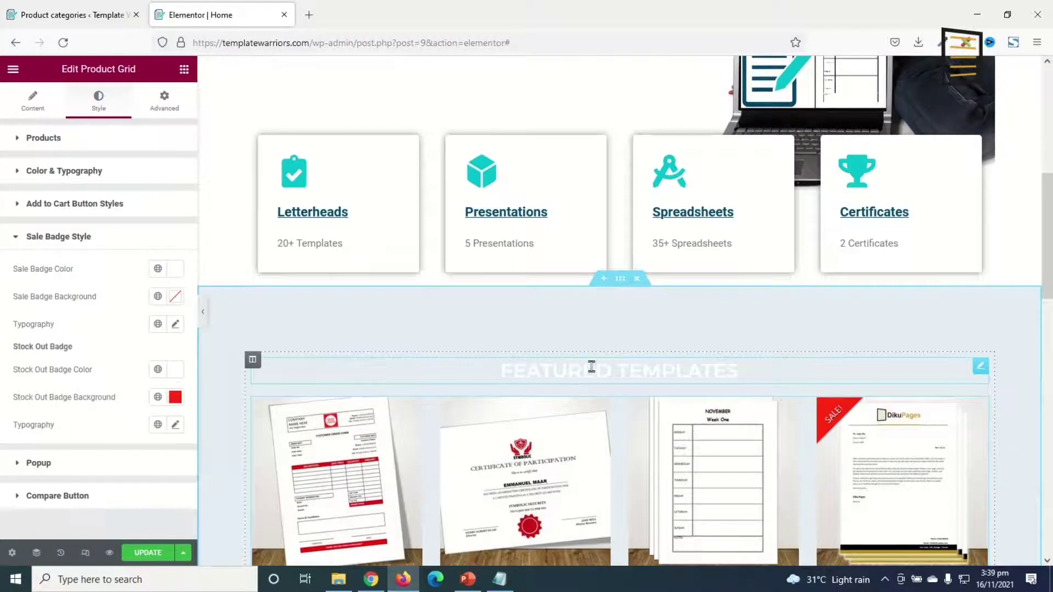
click(614, 367)
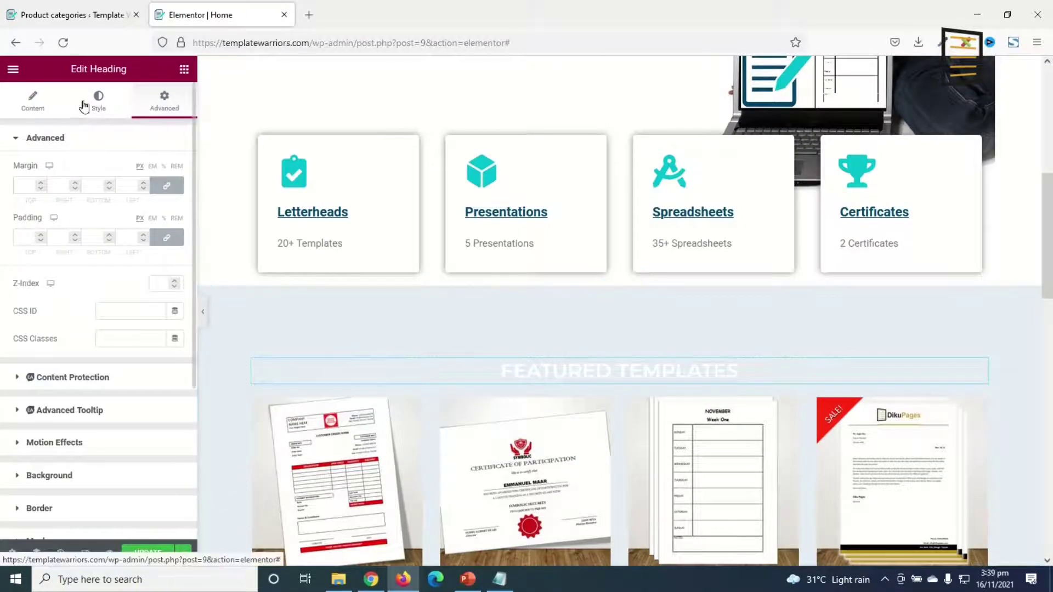
click(115, 101)
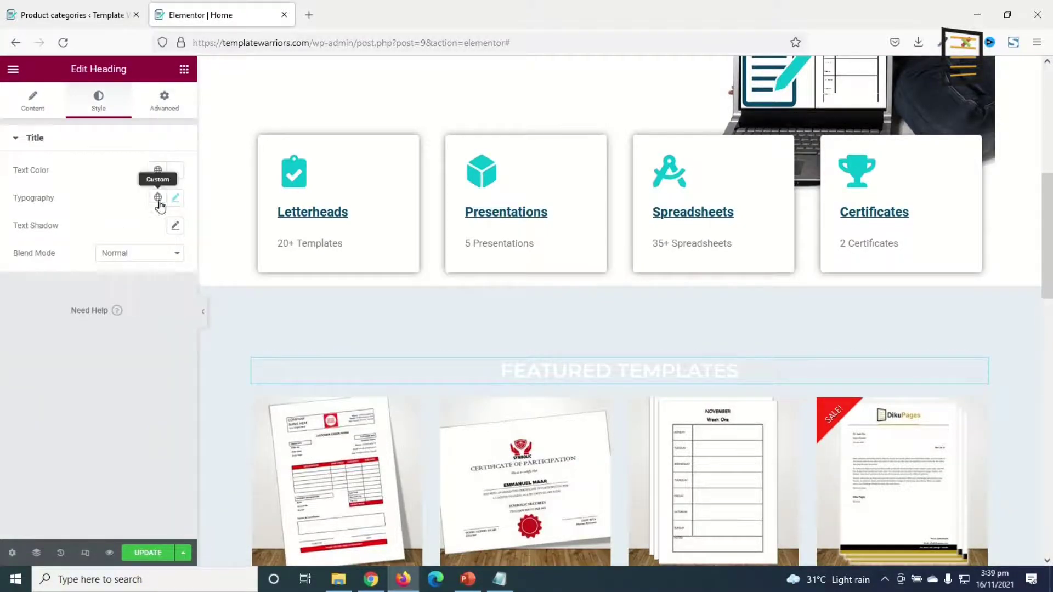
click(158, 170)
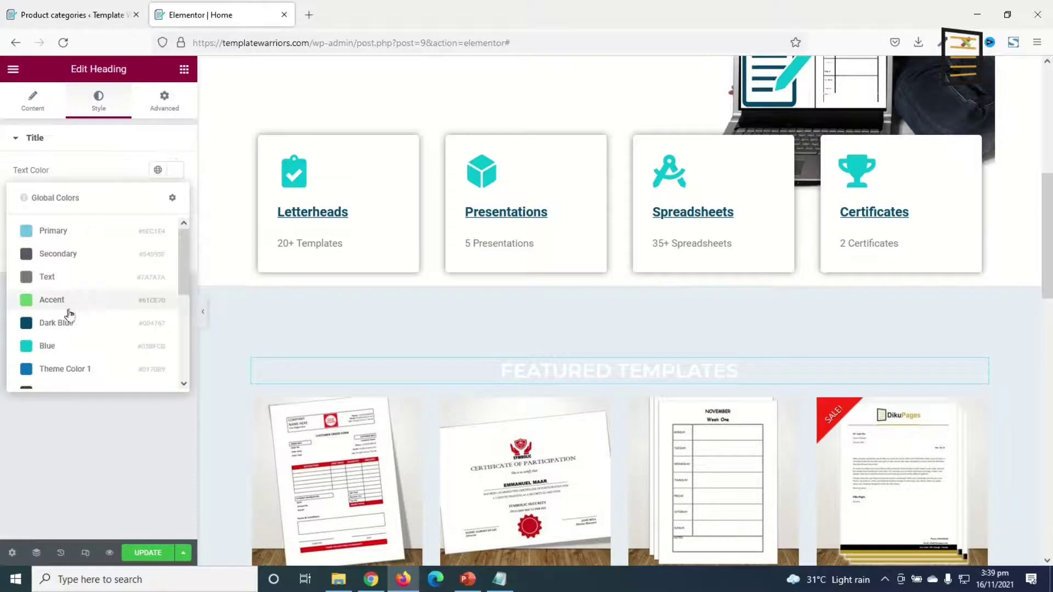
click(61, 332)
scroll(638, 419, down, 5)
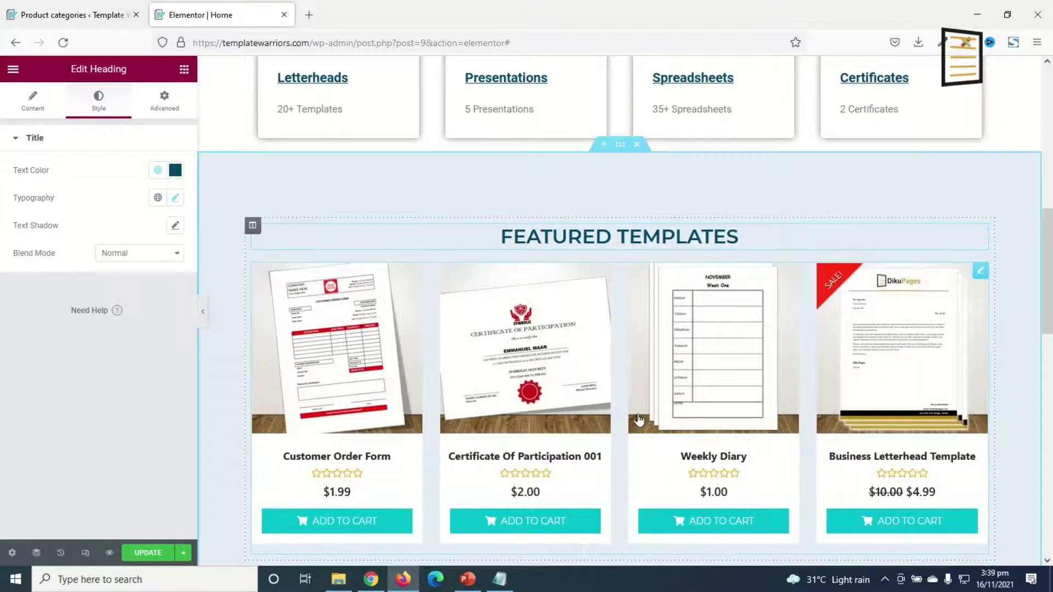
Step: Duplicate the Featured Templates section and clear the copy's background color
scroll(638, 419, up, 3)
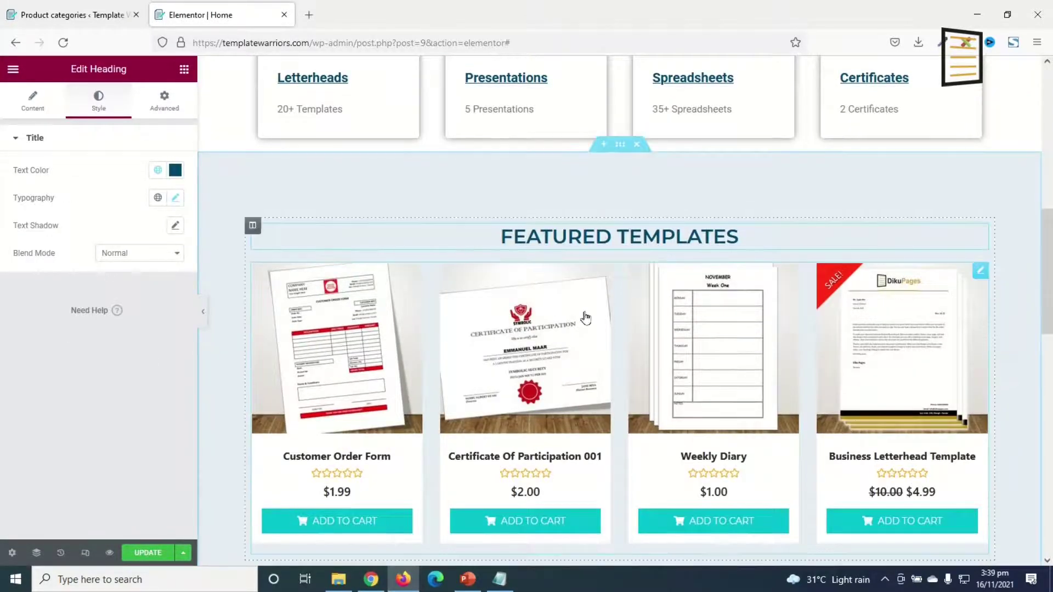
right_click(620, 145)
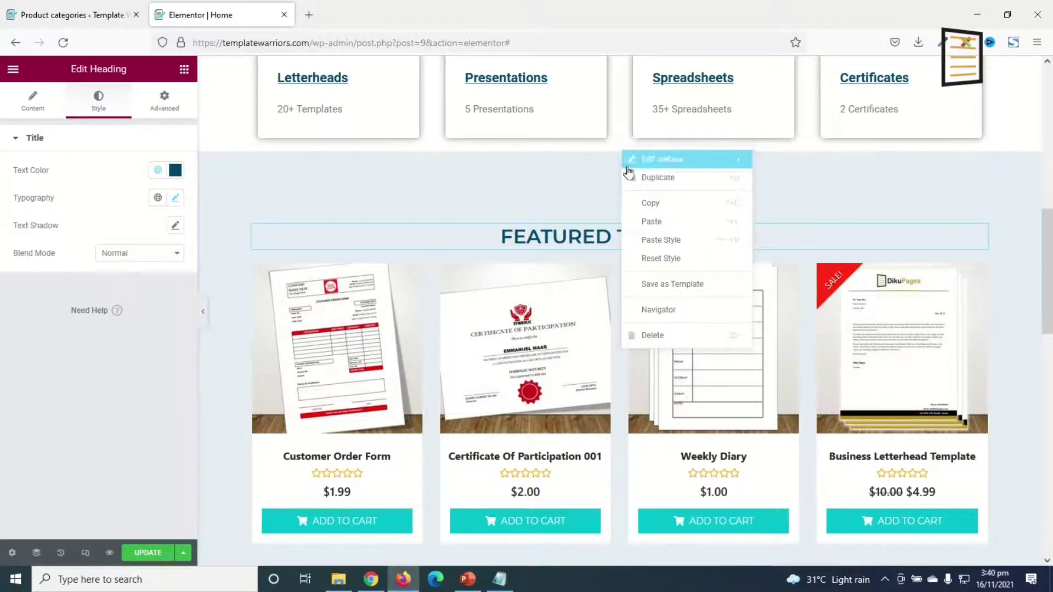
click(642, 180)
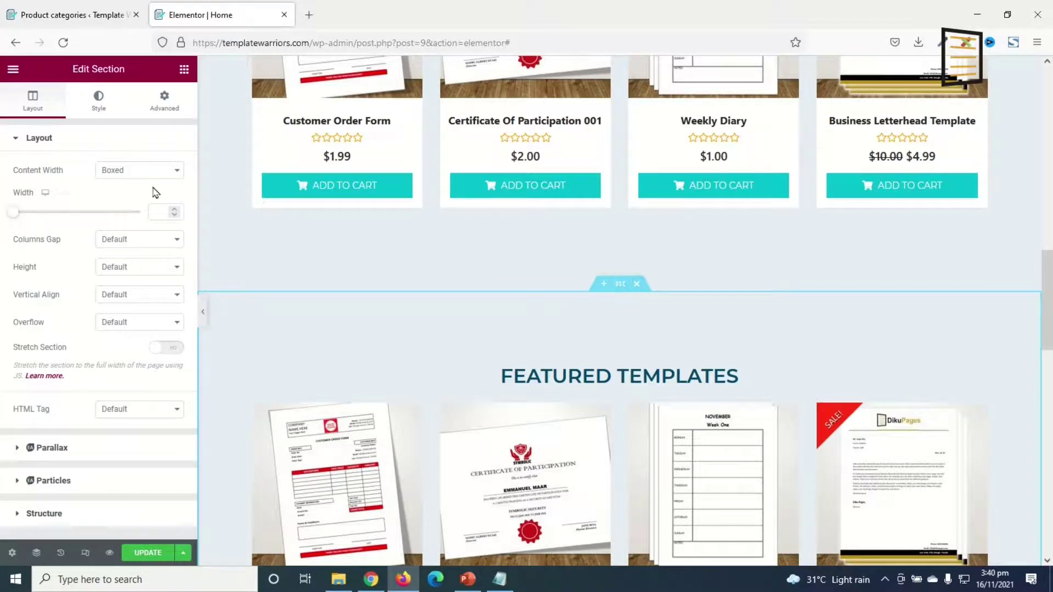
click(97, 110)
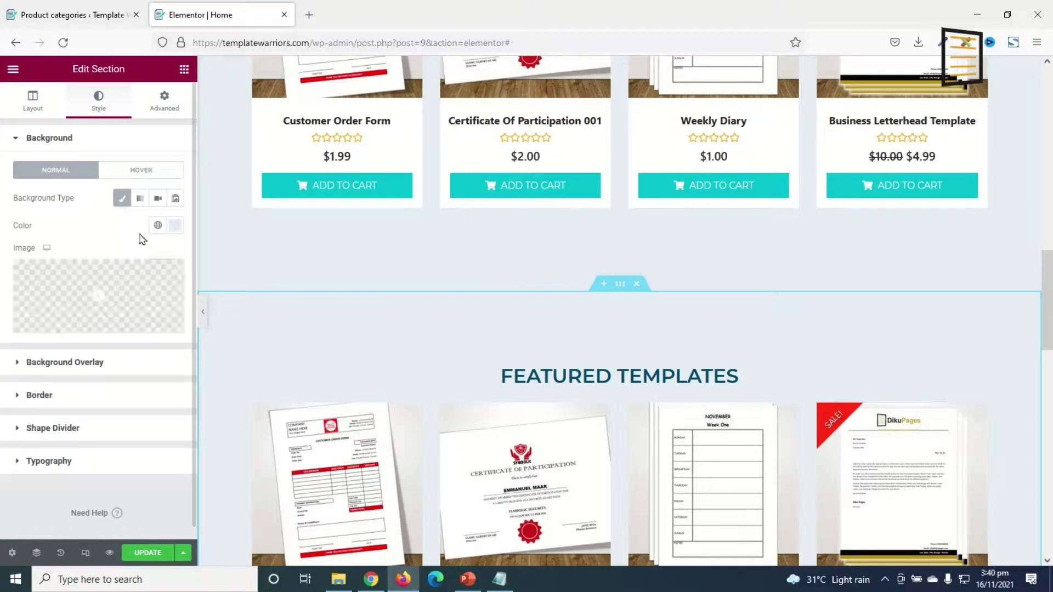
click(175, 225)
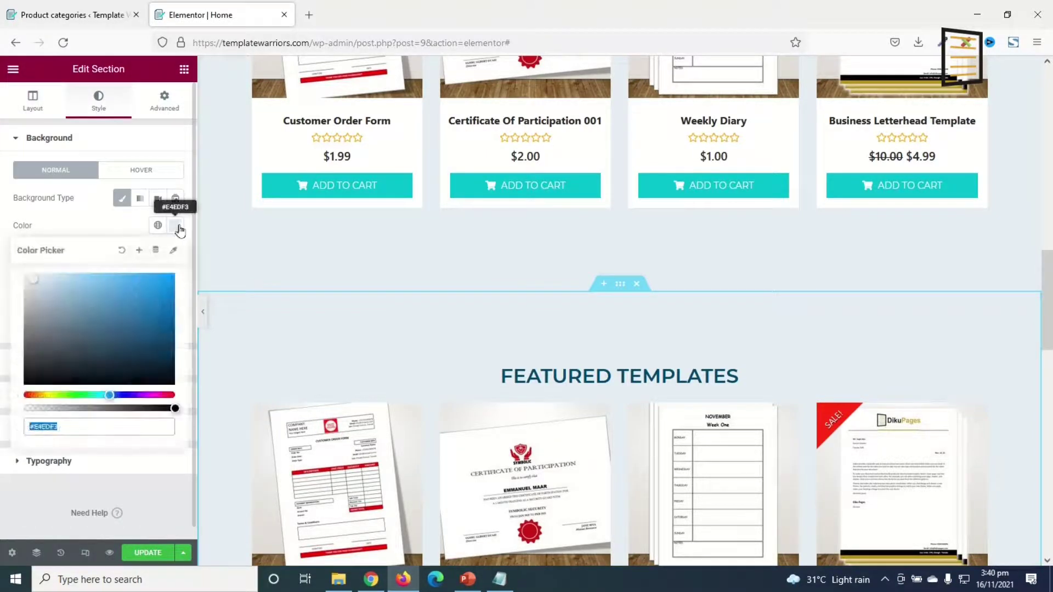
click(122, 250)
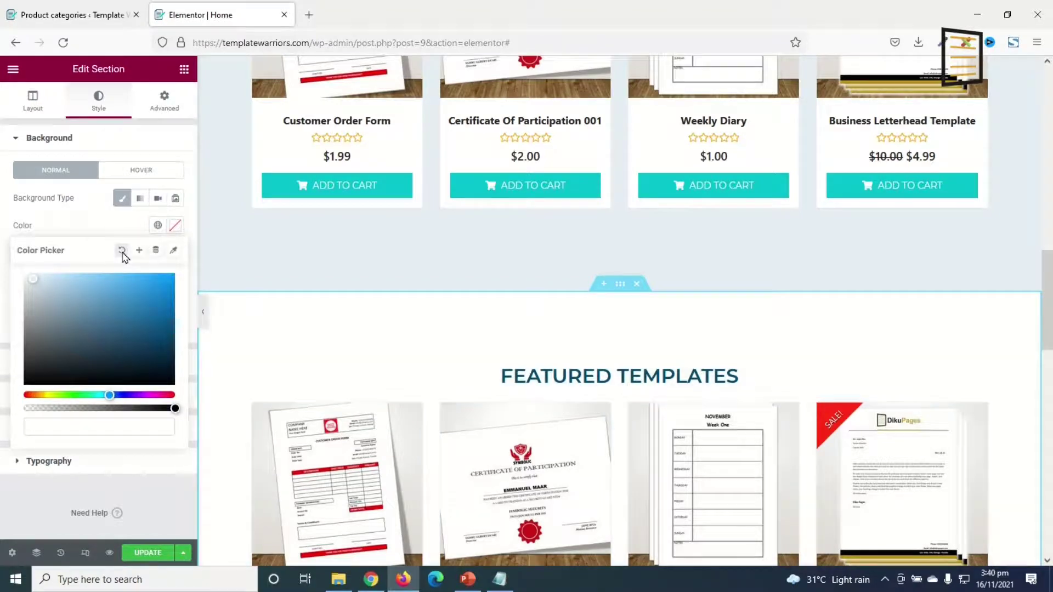
Step: Change the duplicated section's heading to "Recent templates"
click(573, 378)
drag(110, 183, 2, 185)
text(Recent templates)
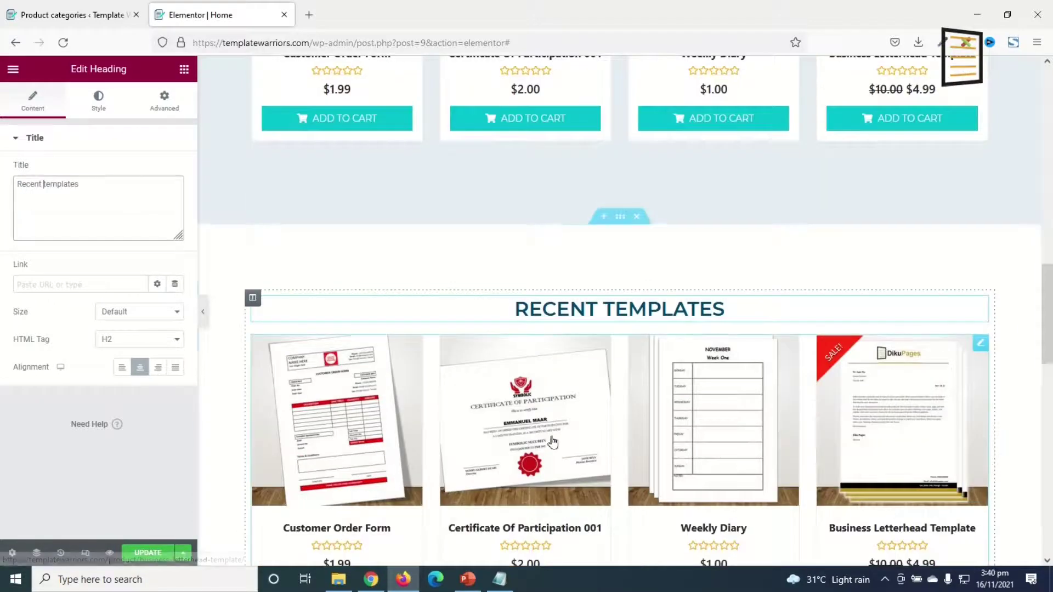
Step: Filter the Recent Templates product grid by Recent Products and set its products count to 8
scroll(666, 425, up, 3)
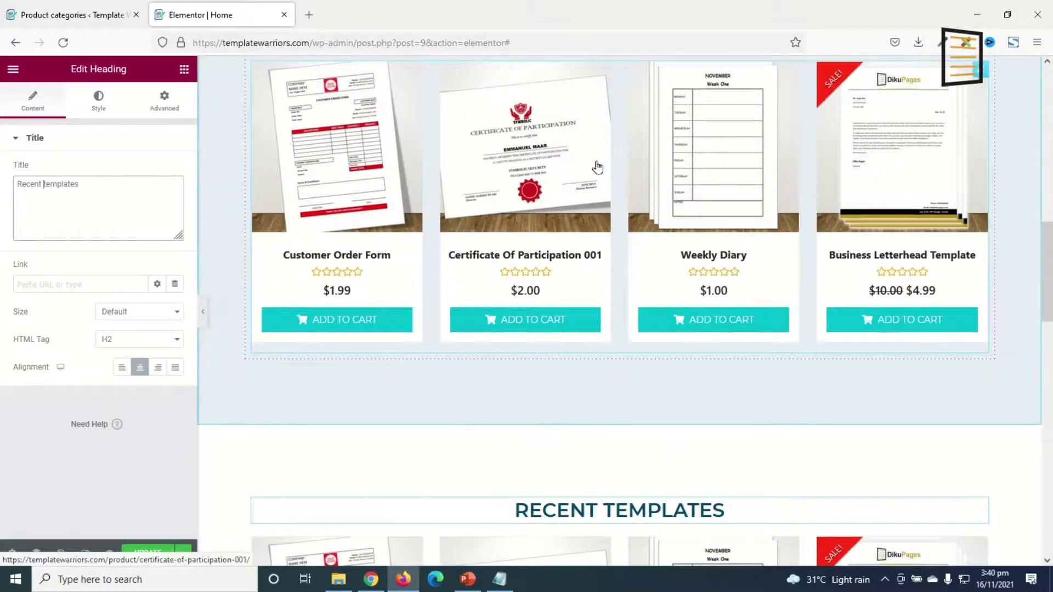
scroll(603, 167, down, 4)
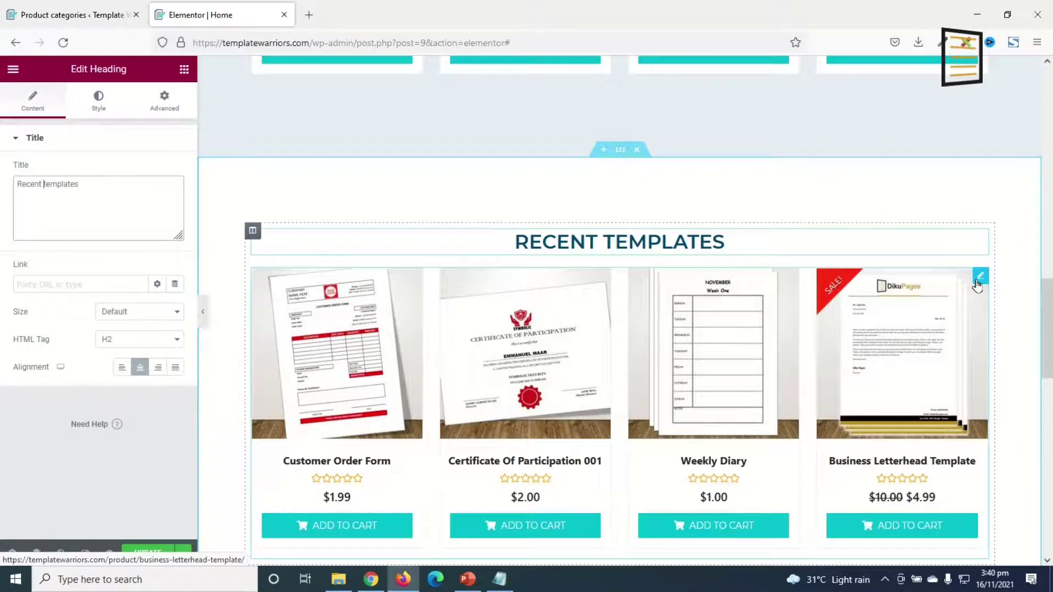
click(977, 282)
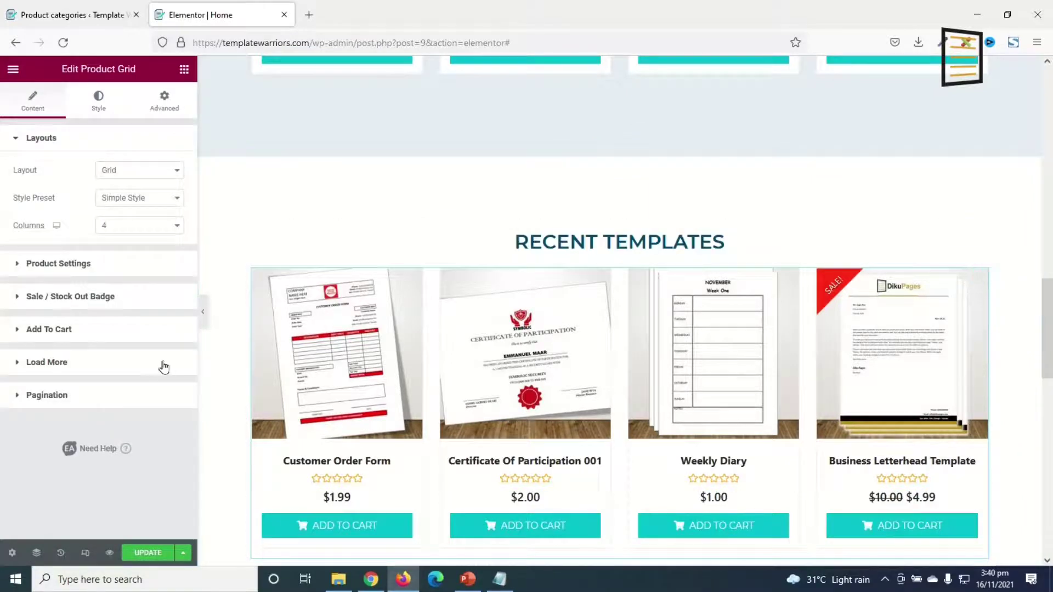
click(59, 264)
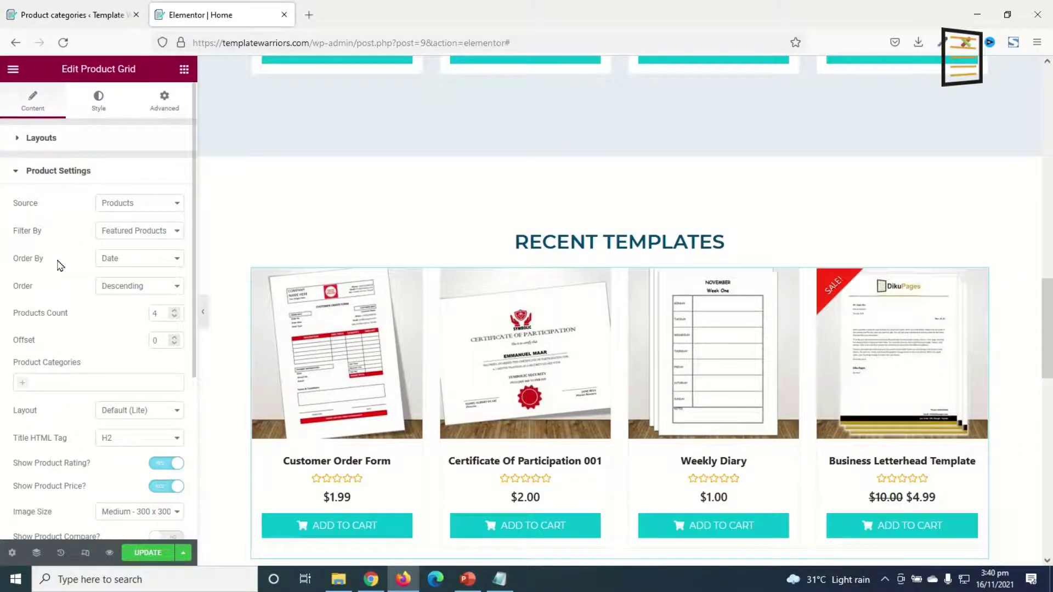
click(163, 233)
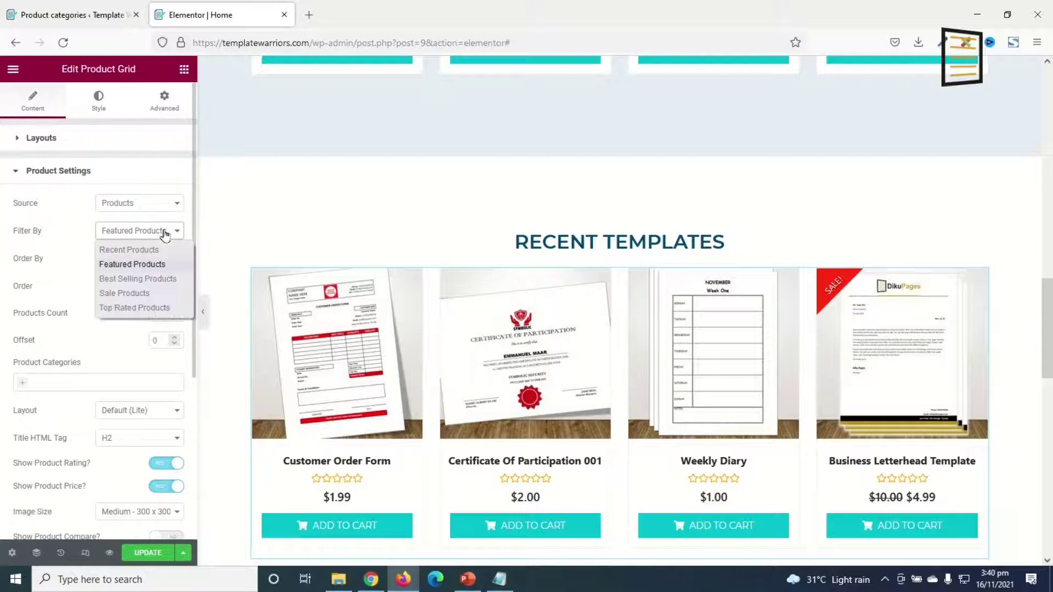
click(153, 250)
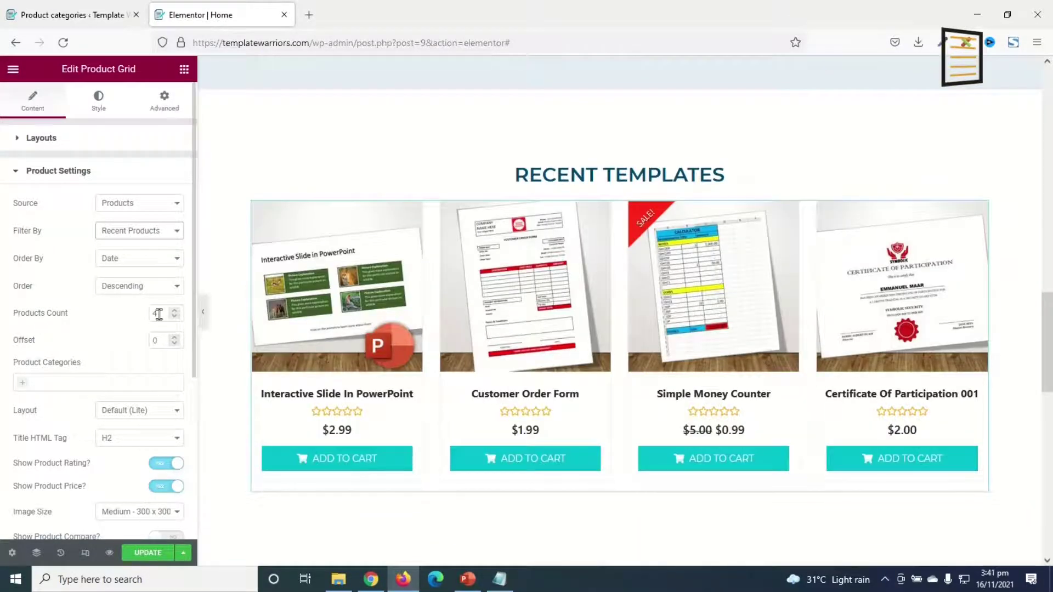
drag(158, 314, 71, 321)
text(8)
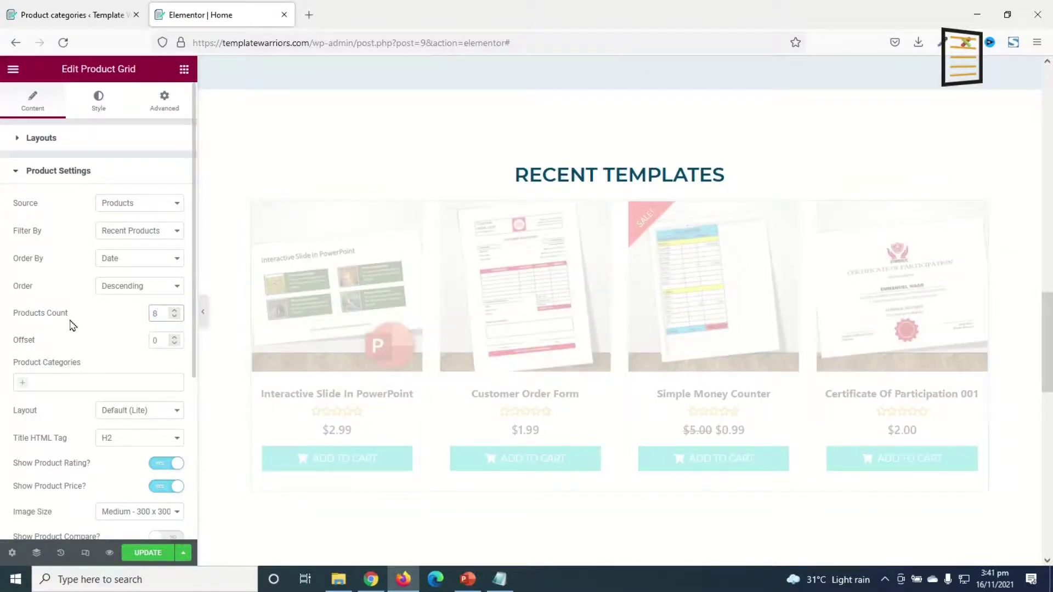
Step: Delete the Request a Free Quote contact section below the recent templates and update the home page
scroll(636, 274, down, 8)
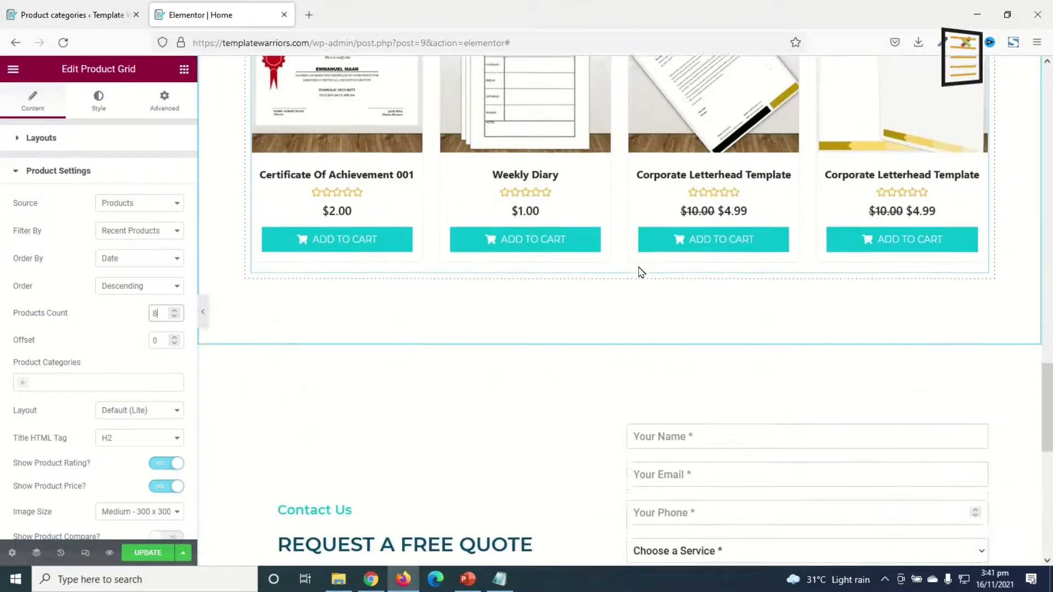
scroll(641, 271, down, 3)
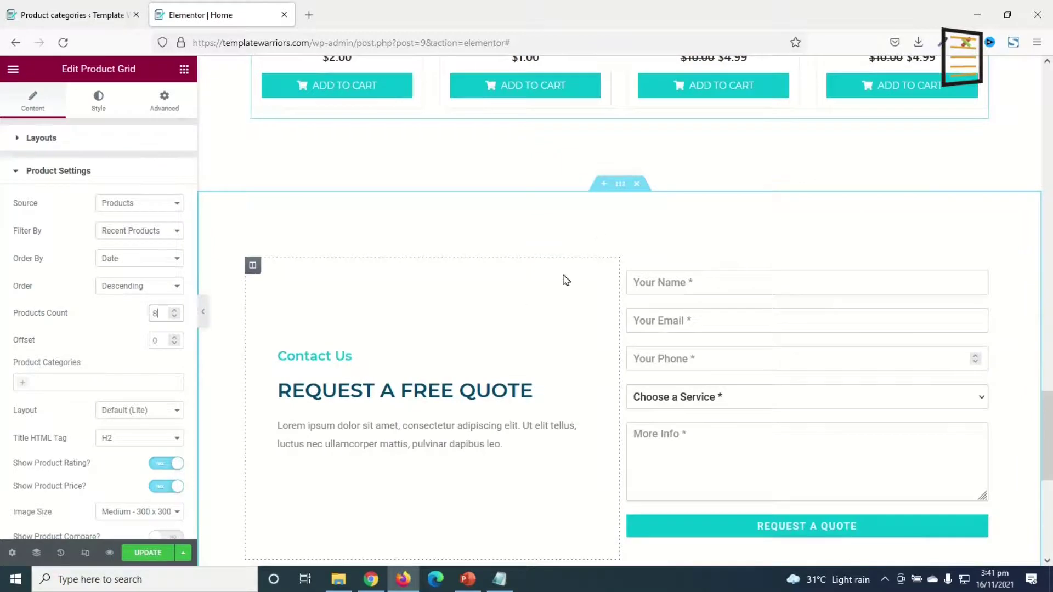
click(636, 184)
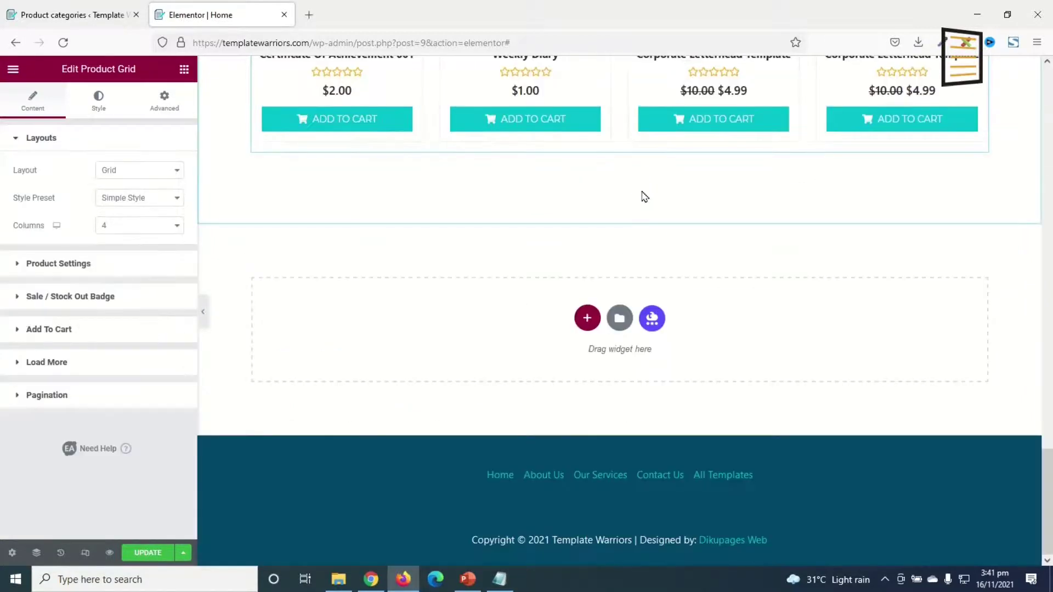
click(151, 553)
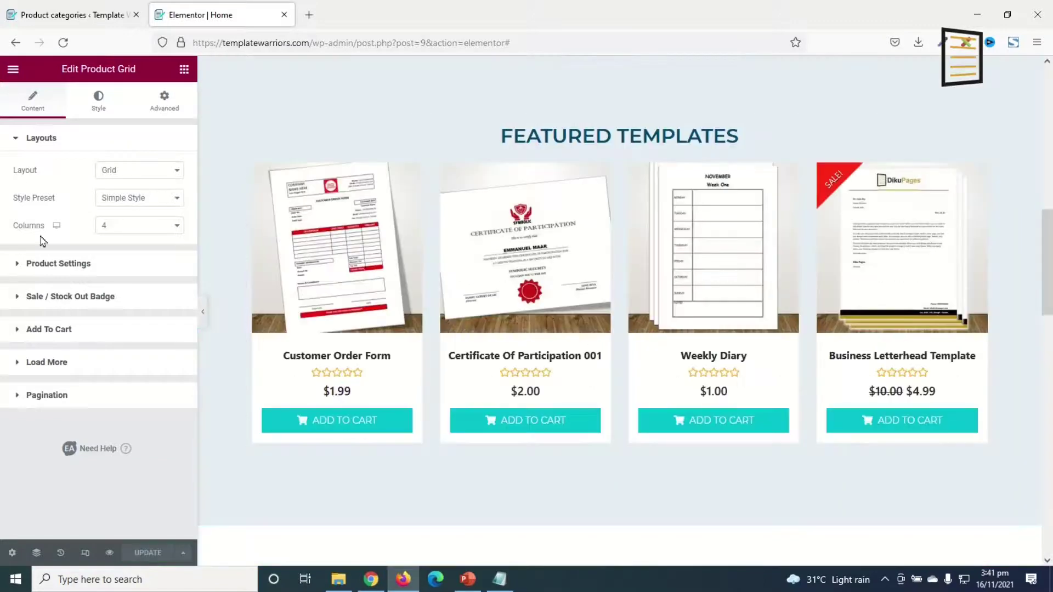
Step: View the live home page and check its category, featured and recent template sections
click(13, 70)
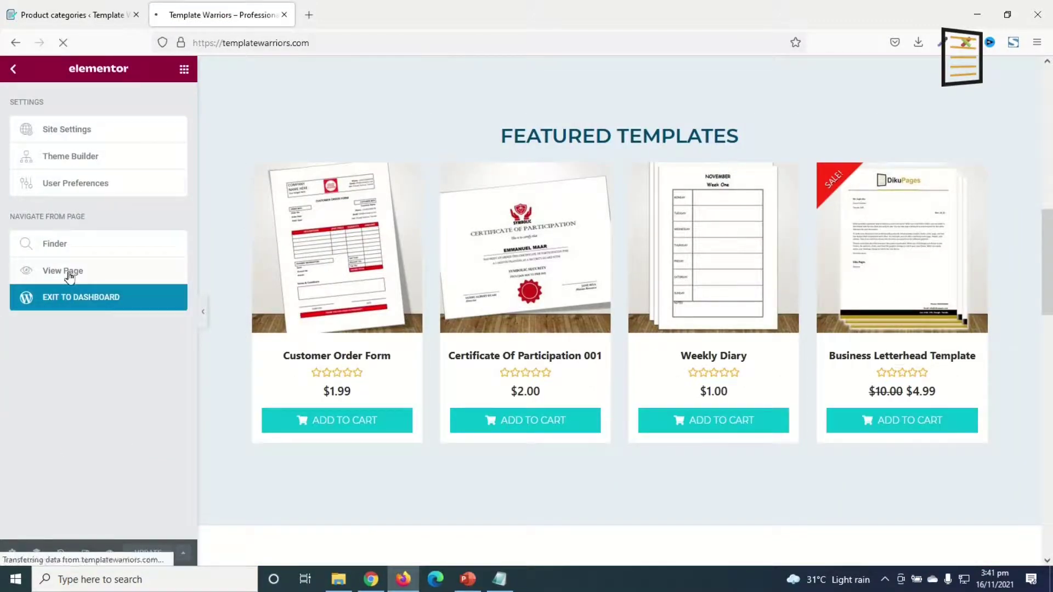
scroll(572, 341, down, 5)
scroll(617, 337, down, 10)
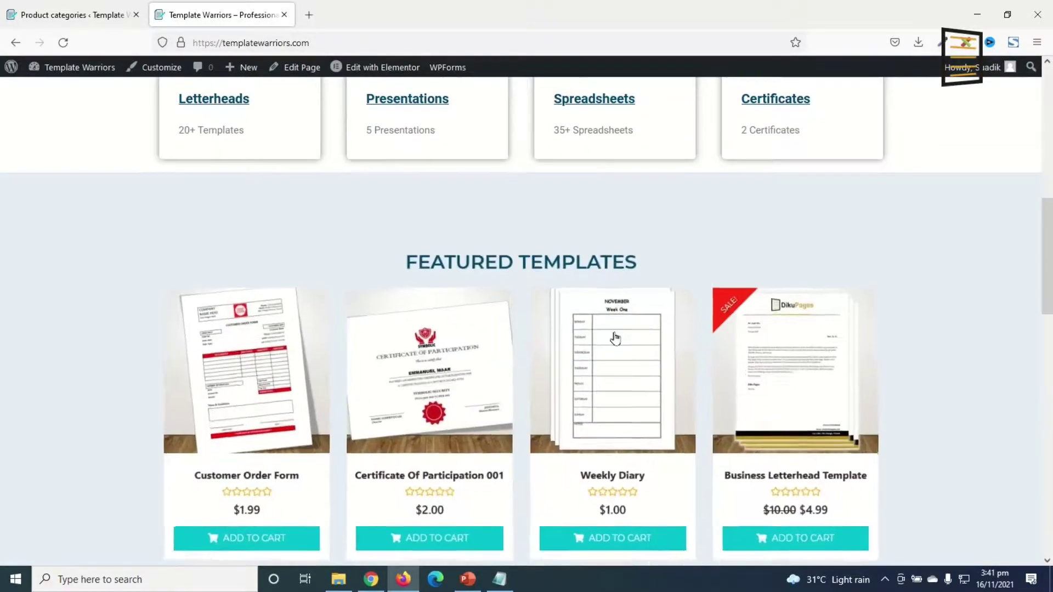
scroll(626, 325, down, 6)
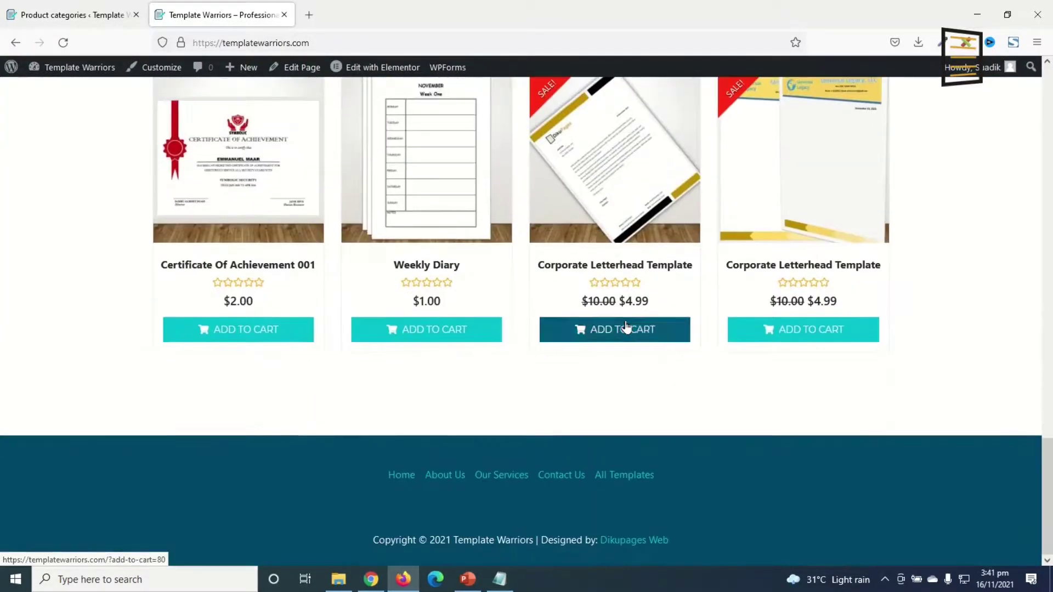
scroll(626, 326, up, 1)
click(626, 325)
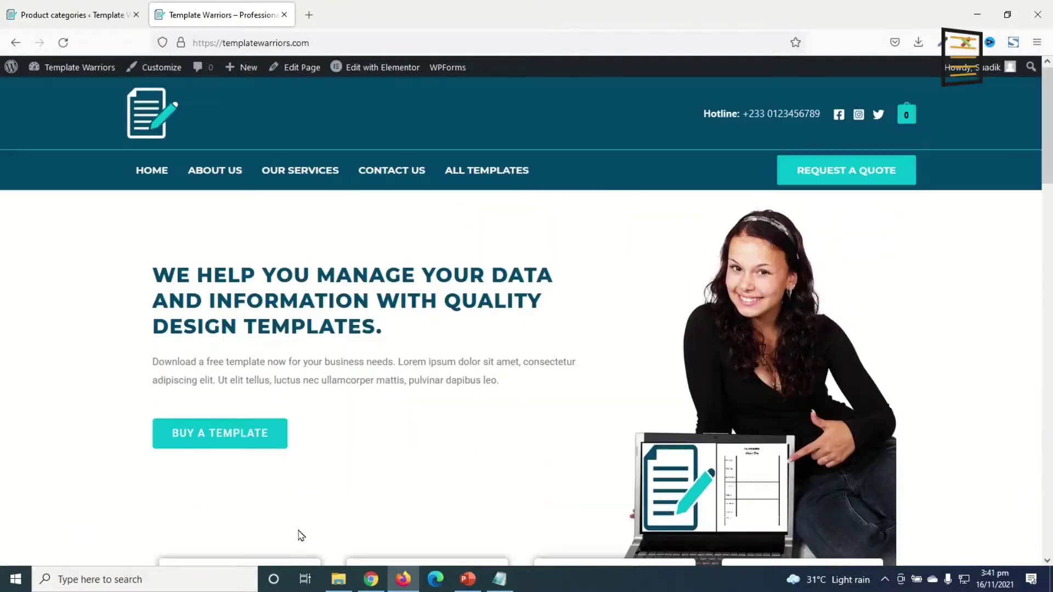
Step: Open the site's All Templates page and examine the shop's product listing and sidebar area
click(485, 176)
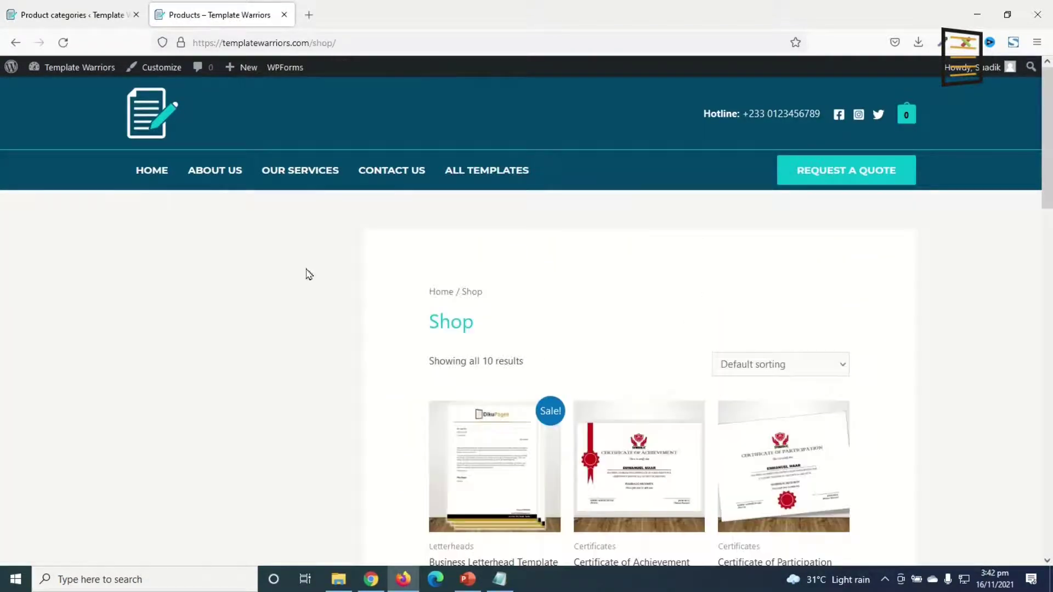
scroll(186, 387, down, 20)
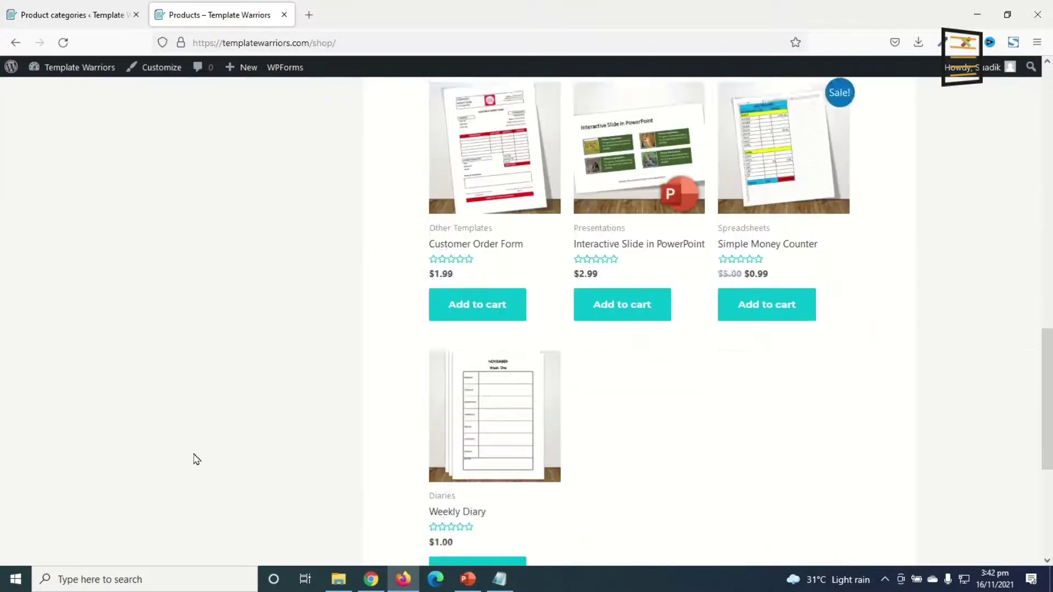
scroll(204, 463, up, 15)
scroll(256, 436, up, 8)
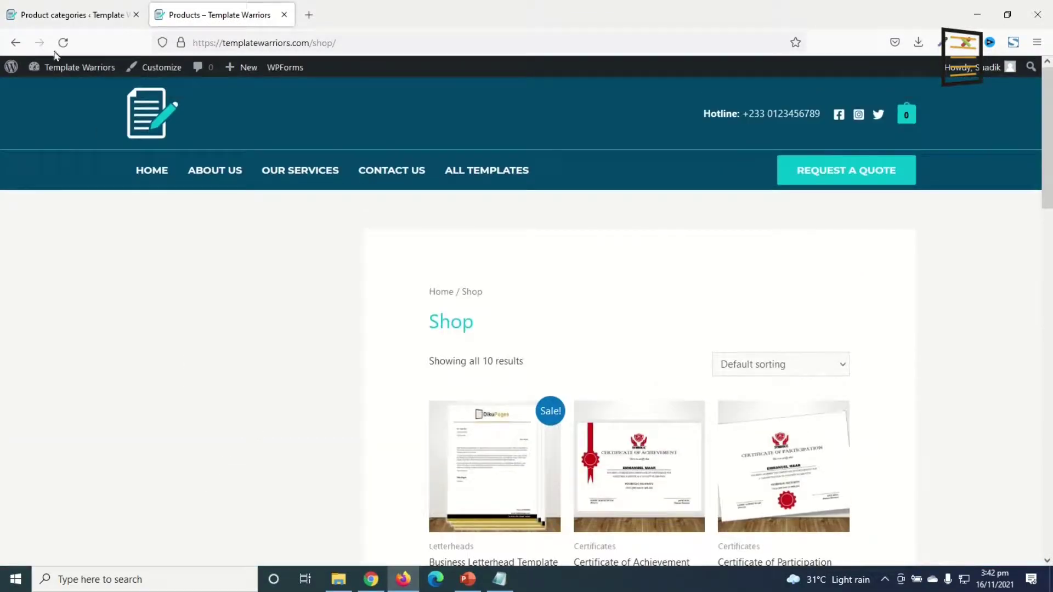
Step: Open the WordPress dashboard's Widgets page and dismiss the block widgets welcome guide
click(55, 19)
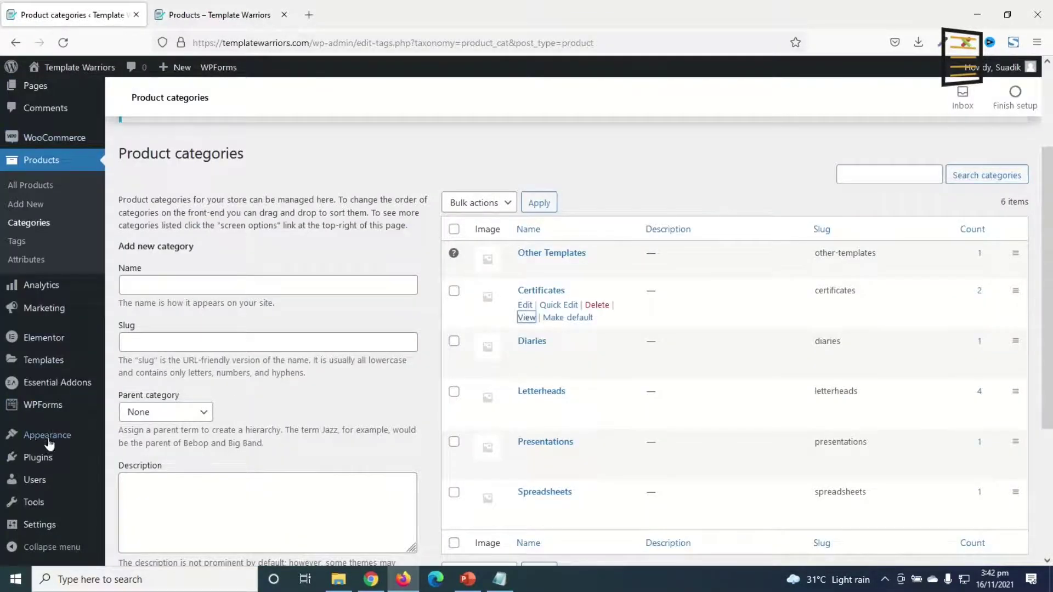
mouse_move(49, 442)
click(126, 473)
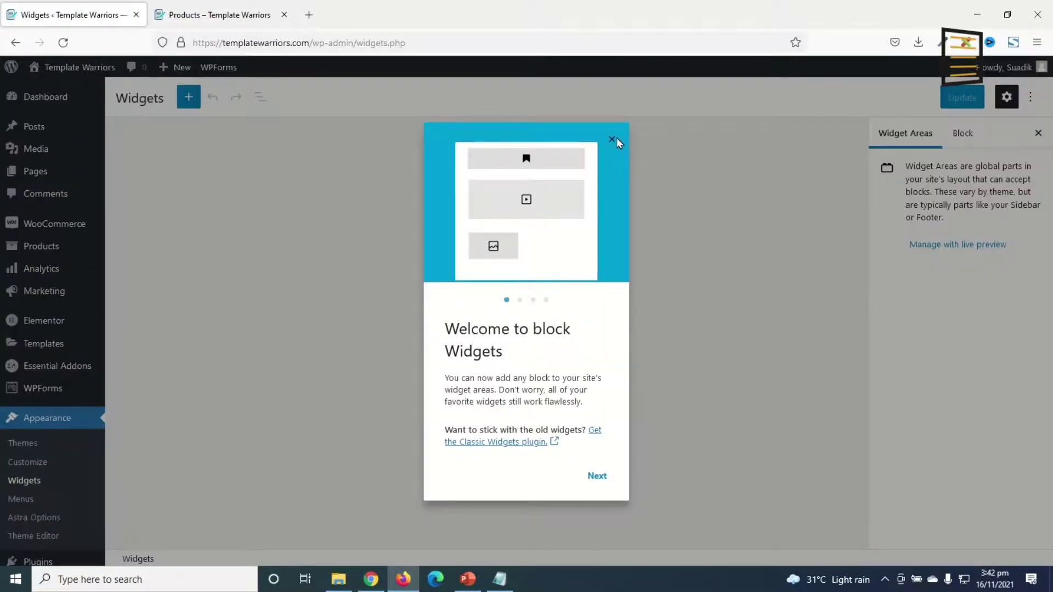
click(615, 139)
scroll(620, 208, down, 5)
scroll(620, 208, down, 5)
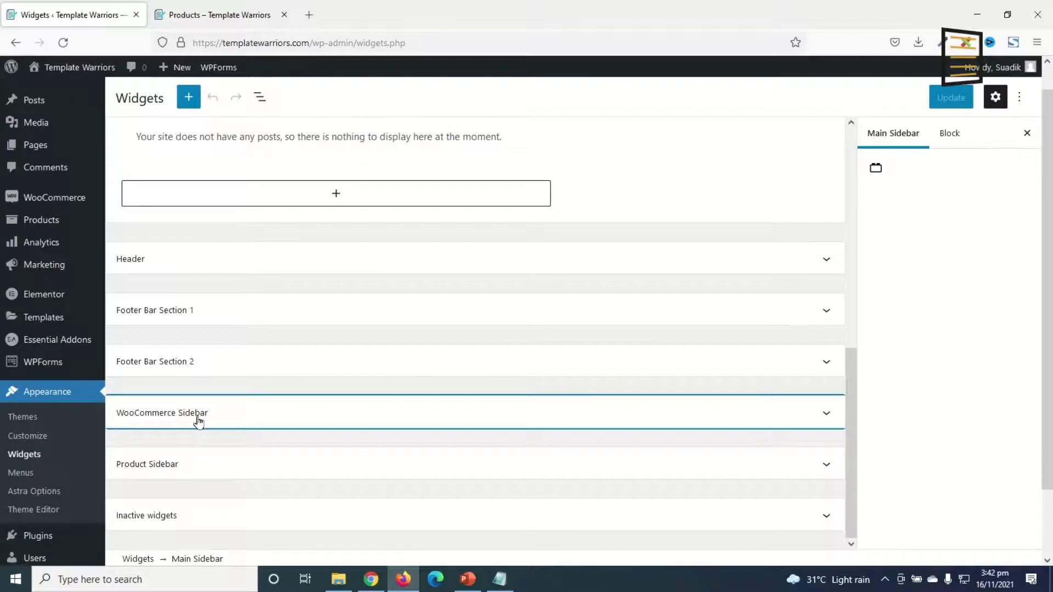
Step: Add a Product Search block to the WooCommerce Sidebar widget area
click(171, 418)
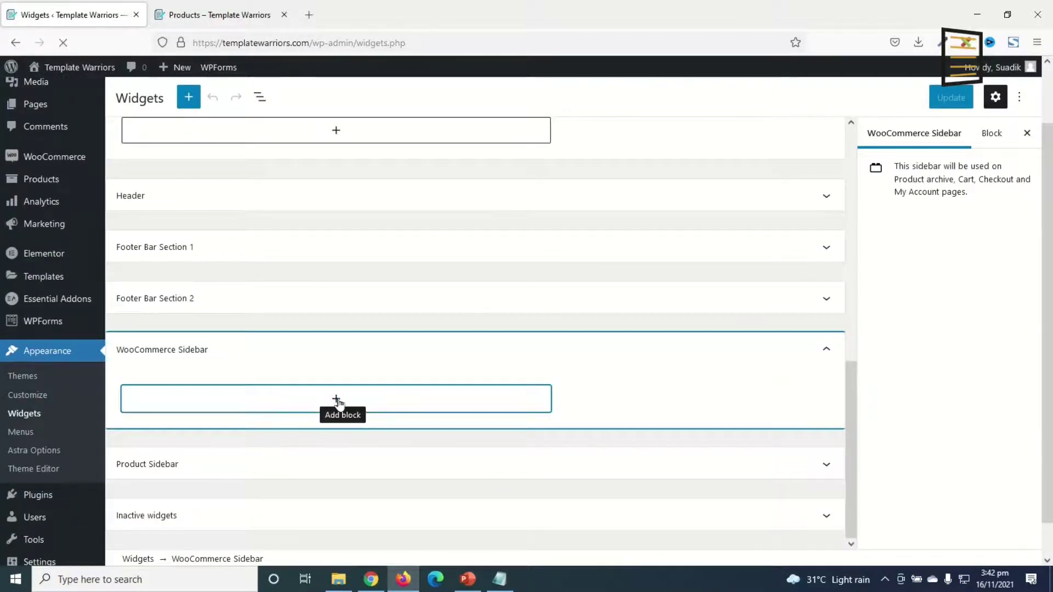
click(336, 400)
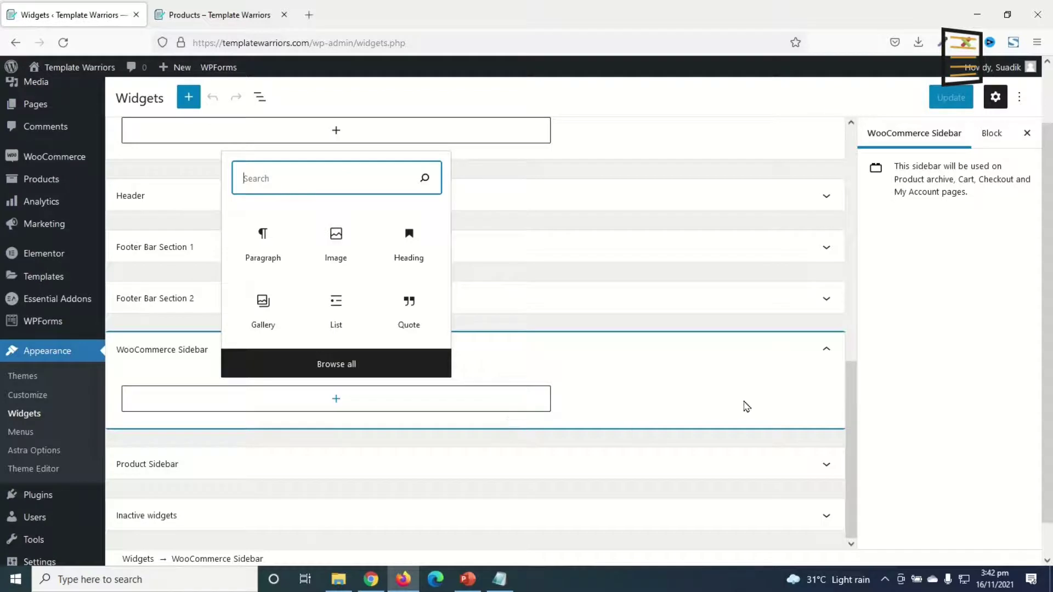
text(product)
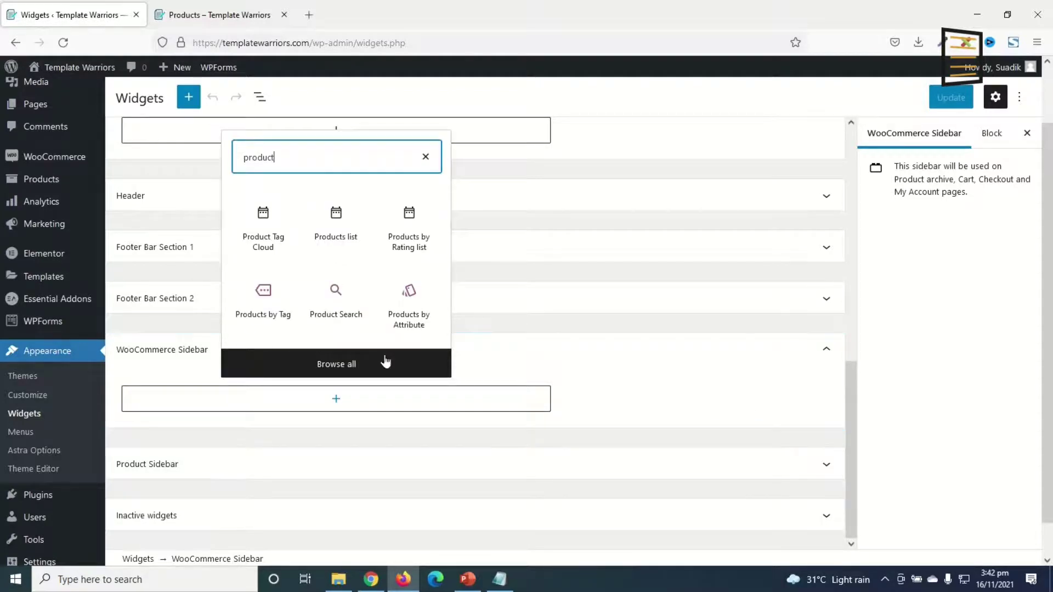
click(332, 303)
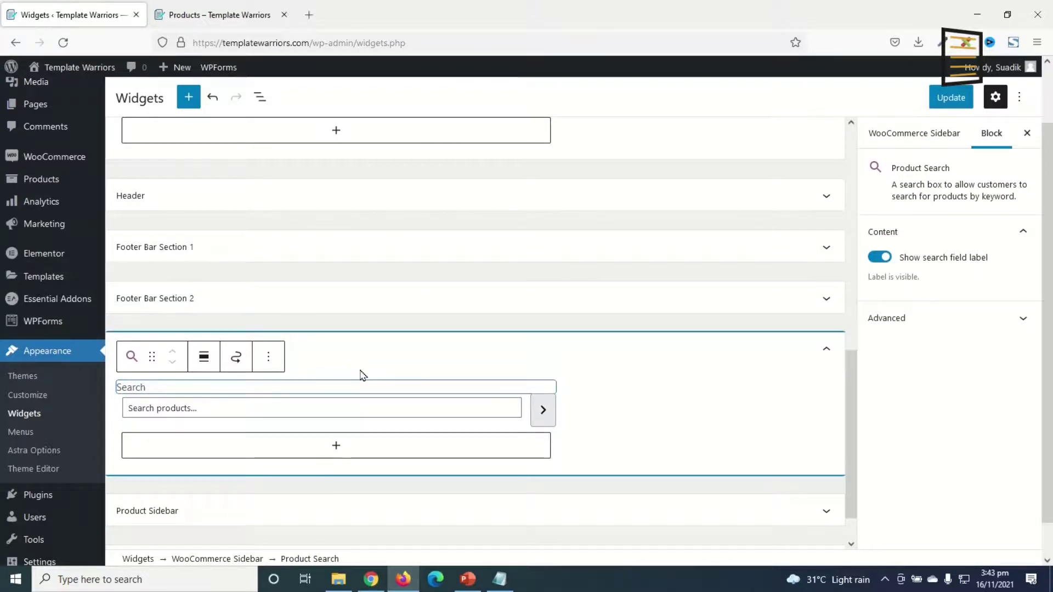
Step: Add a Products list widget below the product search in the WooCommerce Sidebar
click(336, 446)
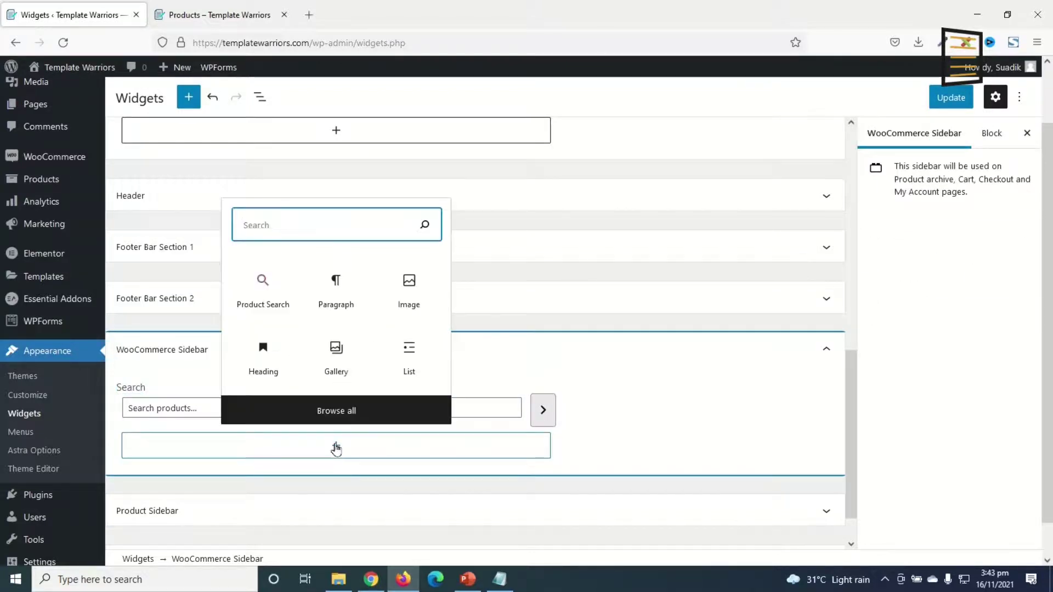
text(product)
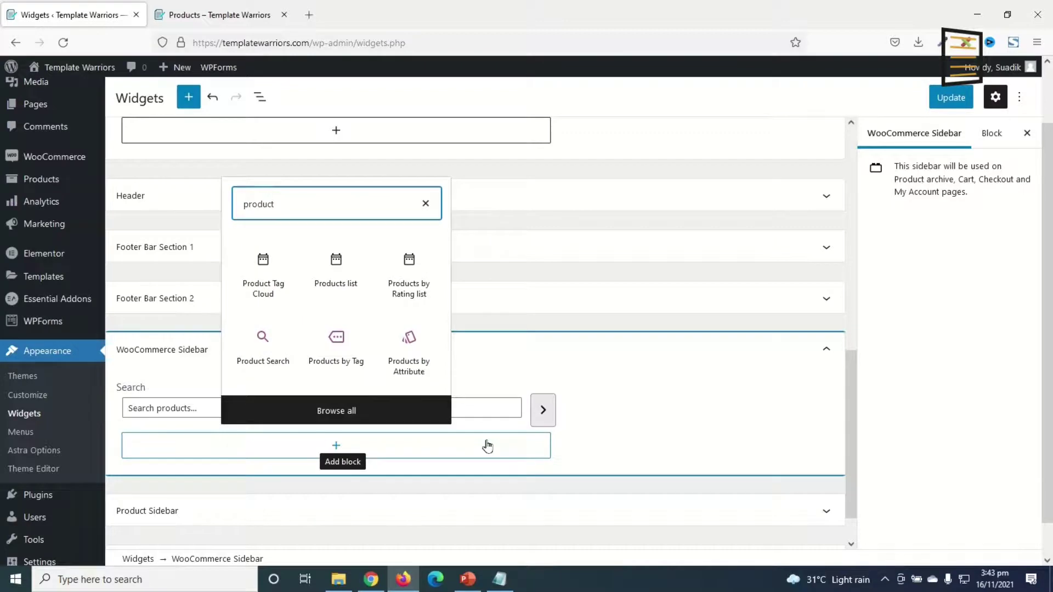
click(337, 272)
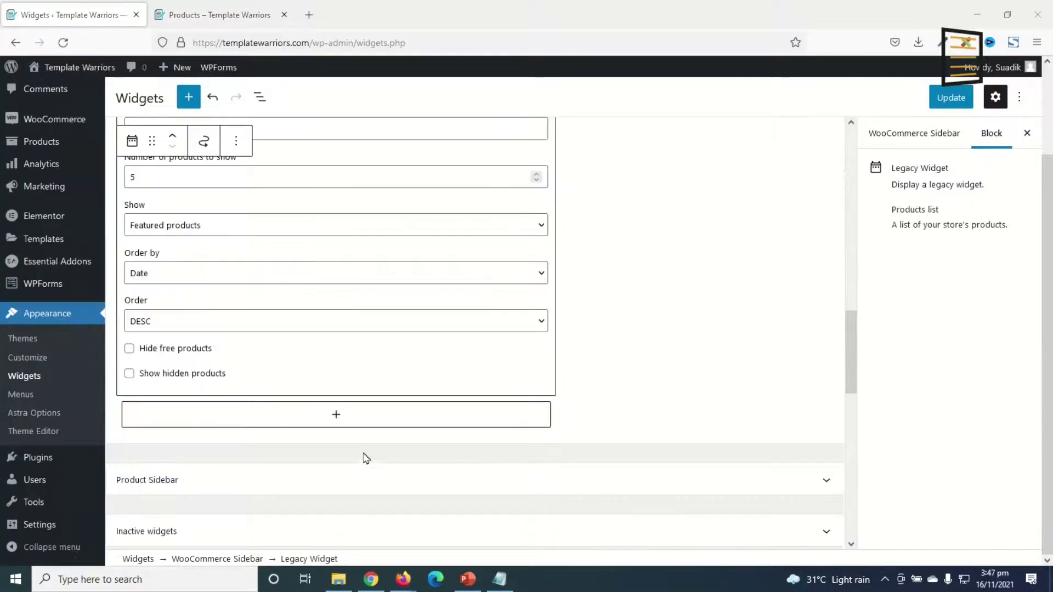
Step: Add a Product Categories List block below the products list in the WooCommerce Sidebar
click(335, 418)
scroll(336, 410, down, 10)
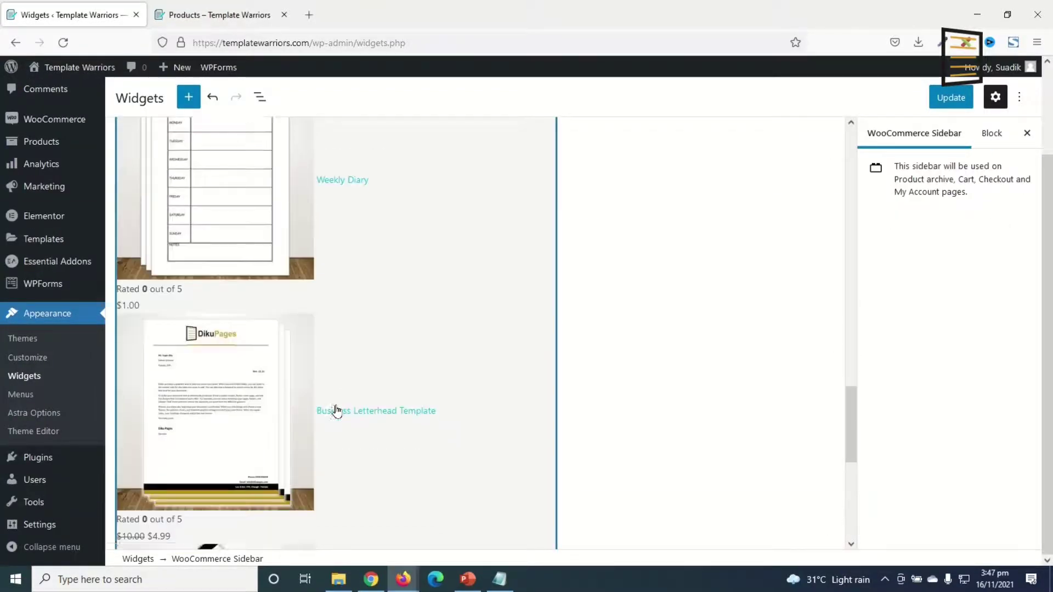
click(333, 403)
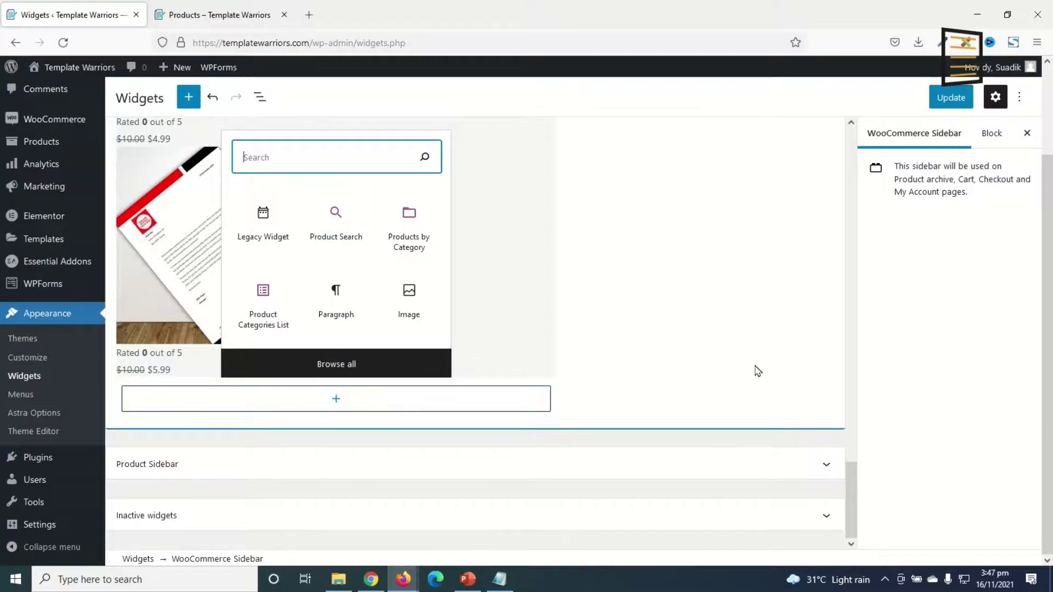
text(categories)
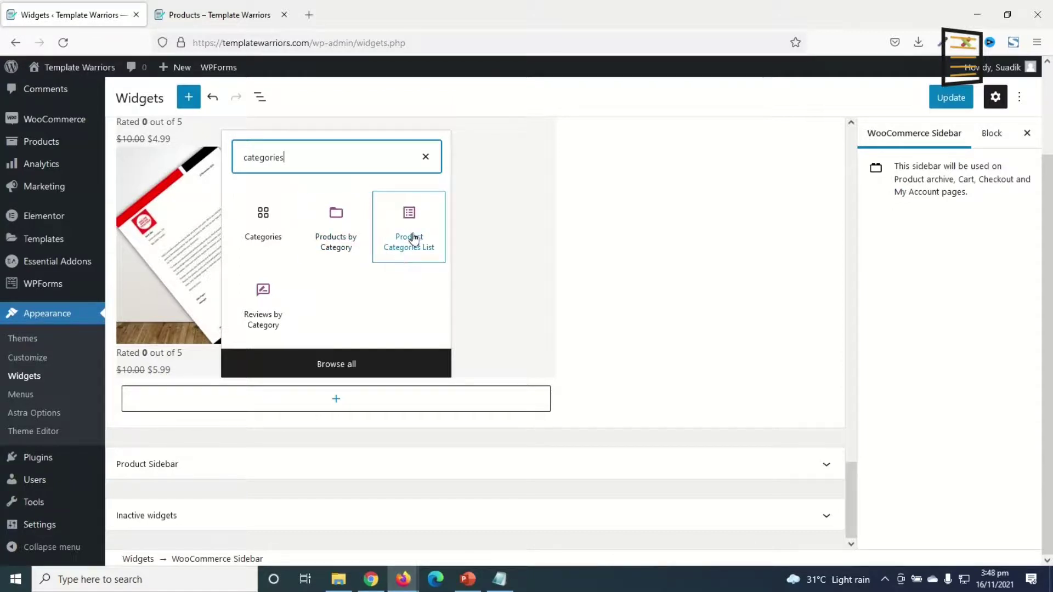
click(409, 230)
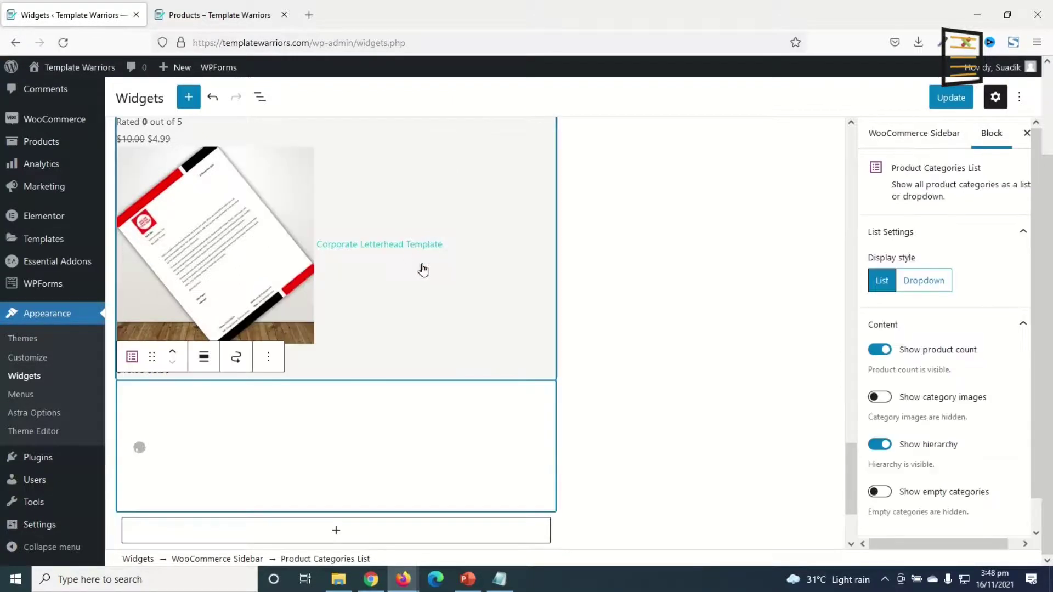
Step: Add a Filter Products by Price widget below the categories list in the WooCommerce Sidebar
click(692, 473)
click(336, 492)
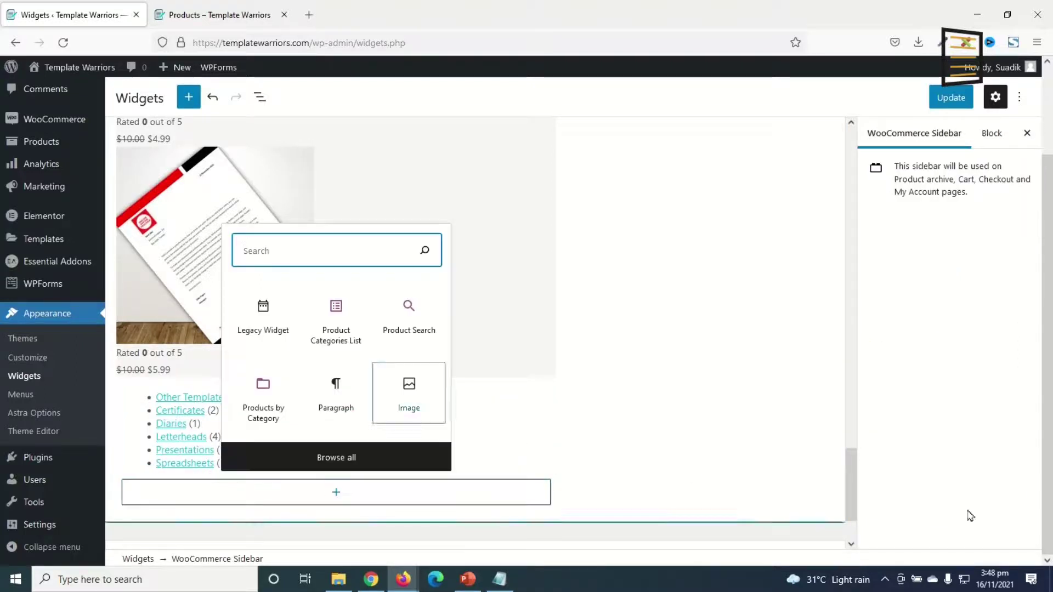
text(price)
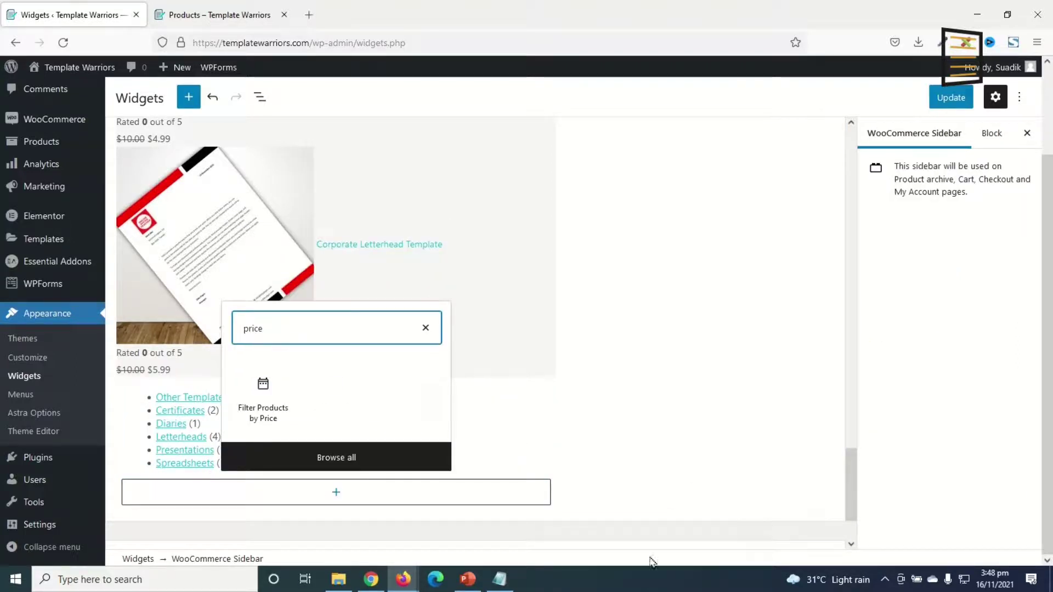
click(263, 406)
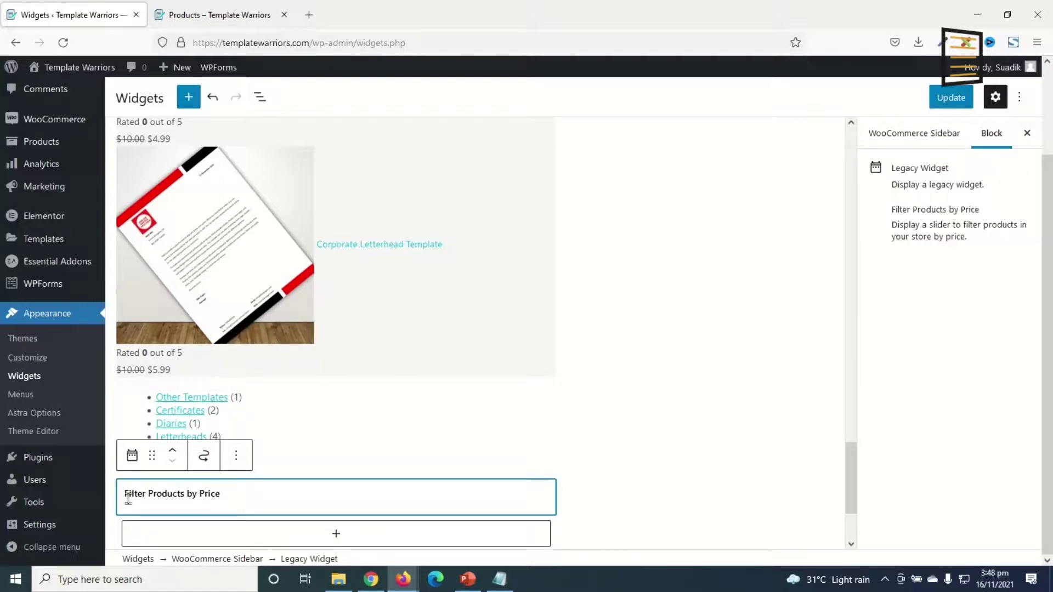
Step: Move the Filter Products by Price widget up to directly below the product search in the WooCommerce Sidebar and save the widgets
click(171, 454)
click(171, 454)
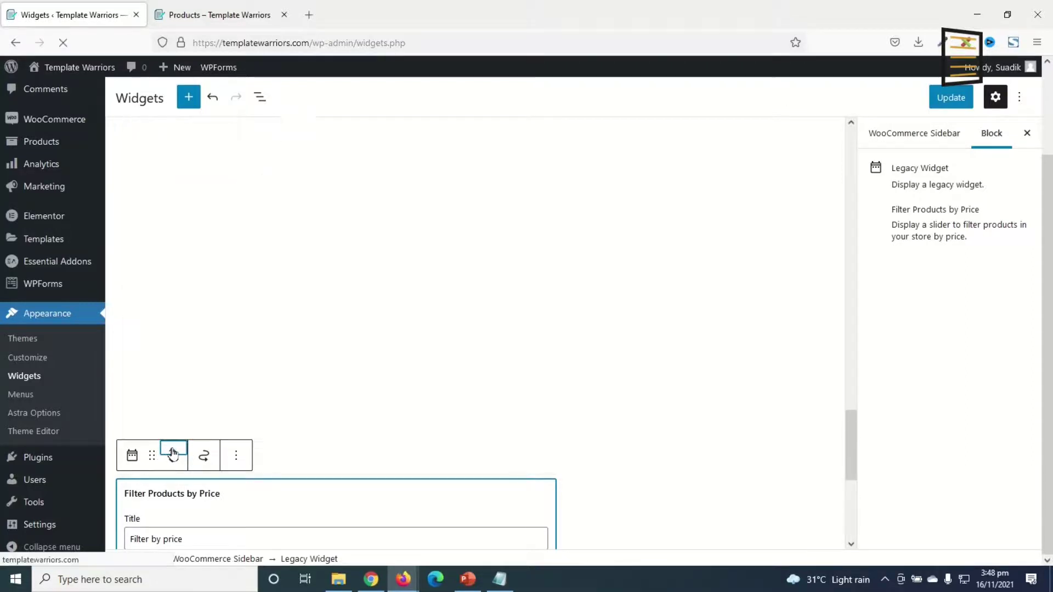
scroll(209, 534, down, 2)
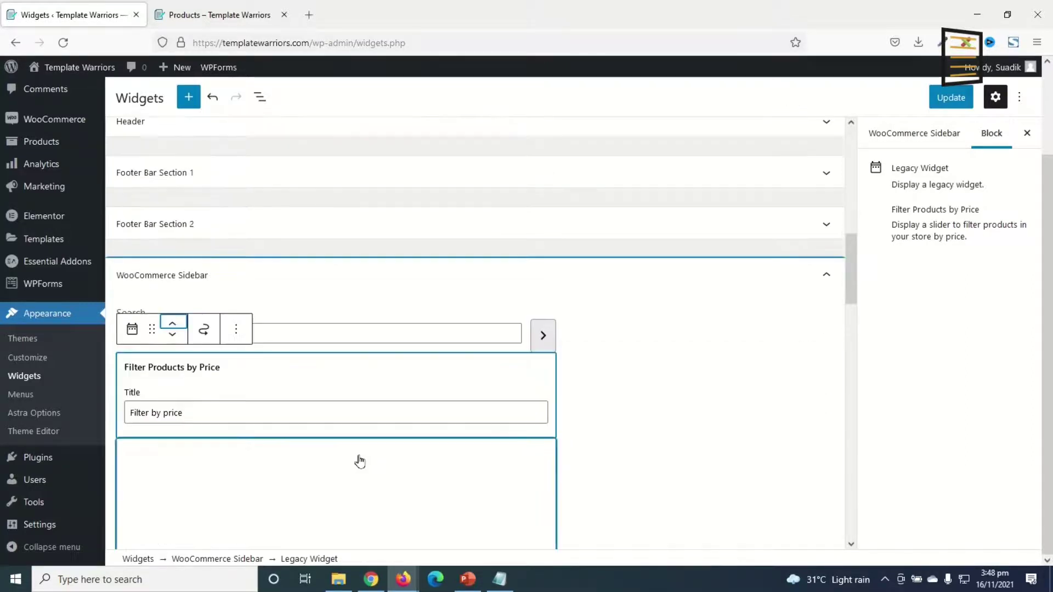
click(957, 104)
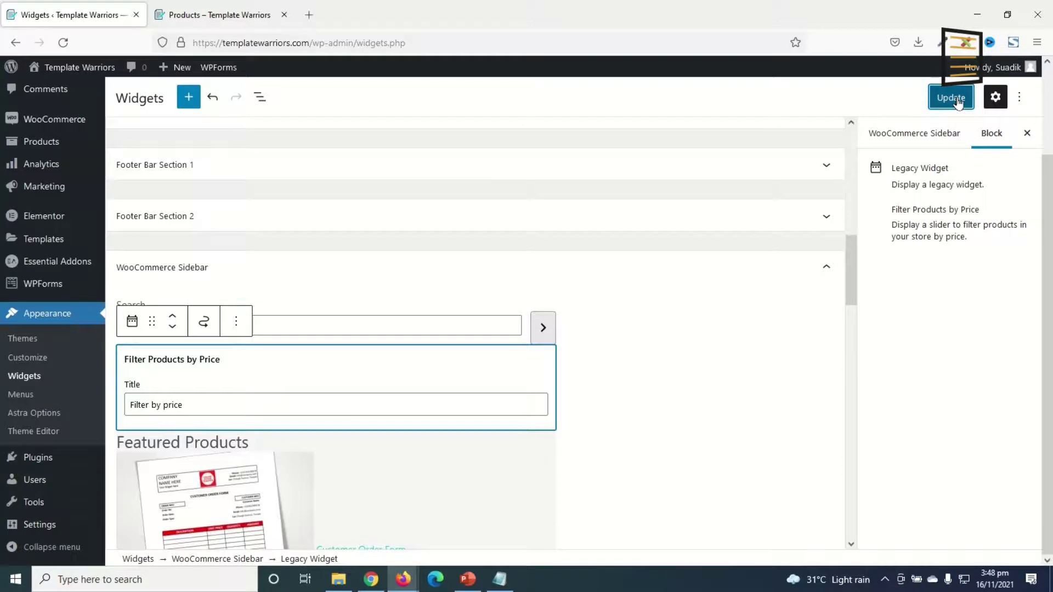
Step: Reload the shop page and examine the sidebar's search, price filter, featured products and categories alongside the product grid
click(201, 15)
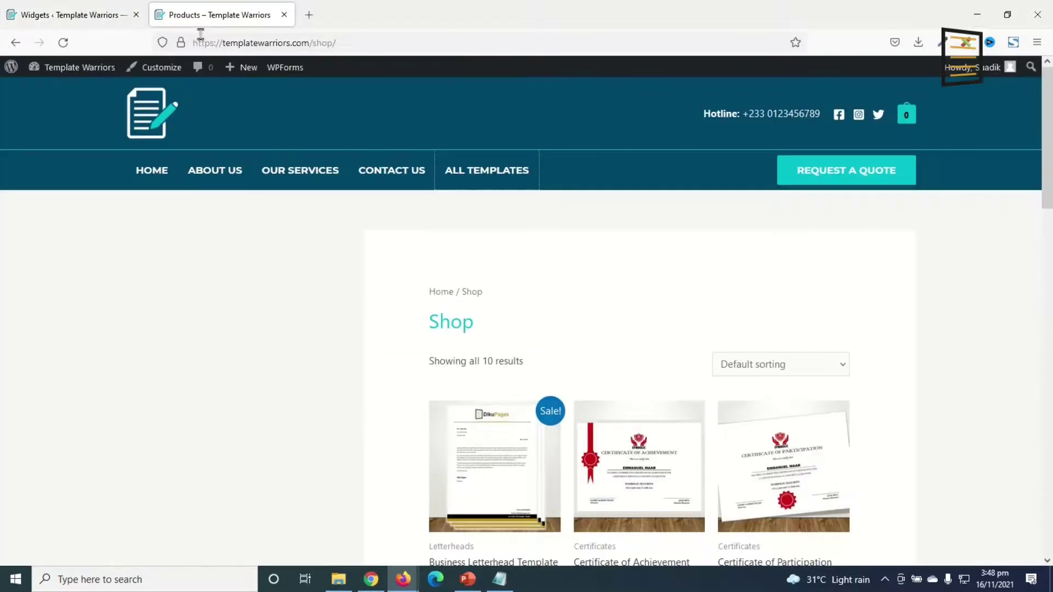
click(63, 48)
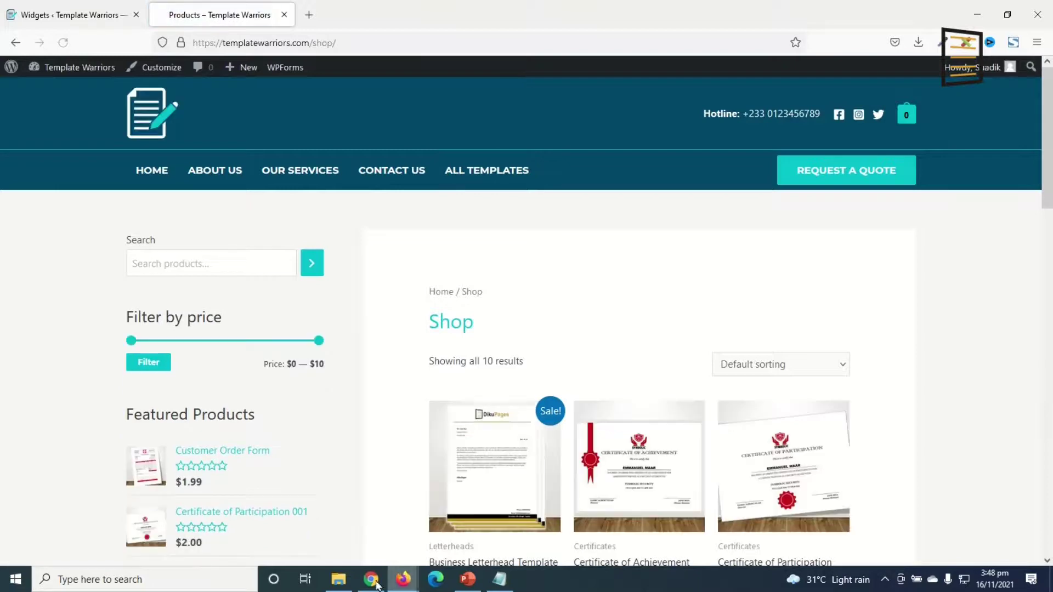
click(210, 261)
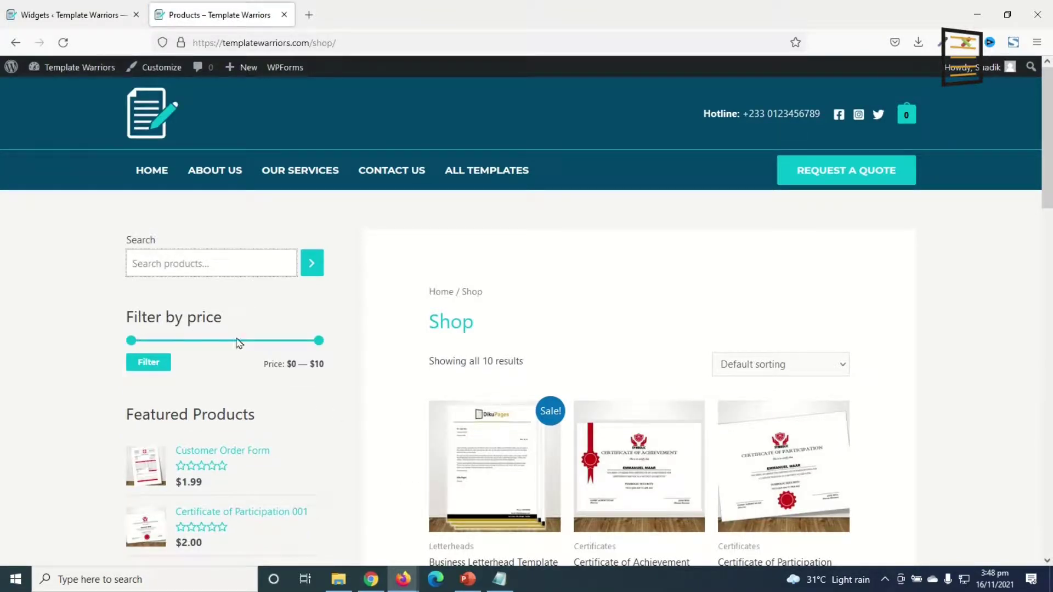
scroll(311, 381, down, 6)
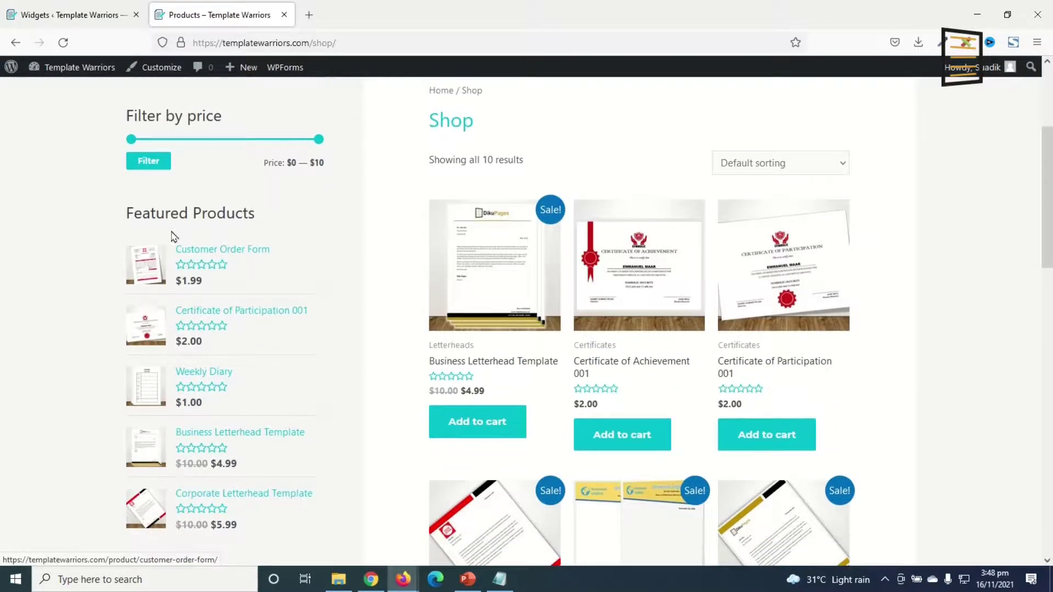
scroll(258, 333, down, 2)
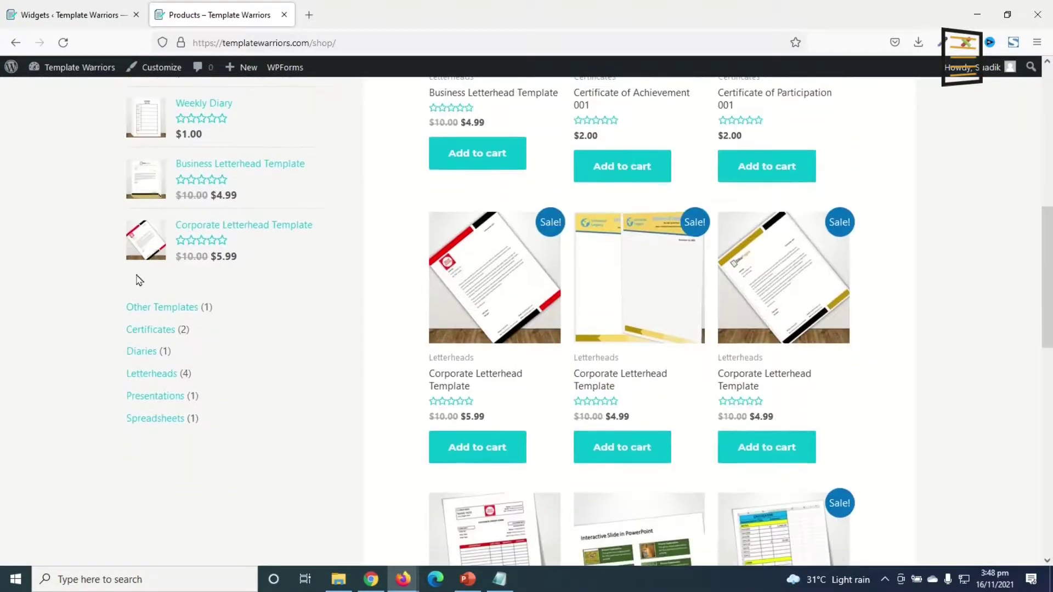
scroll(387, 403, down, 6)
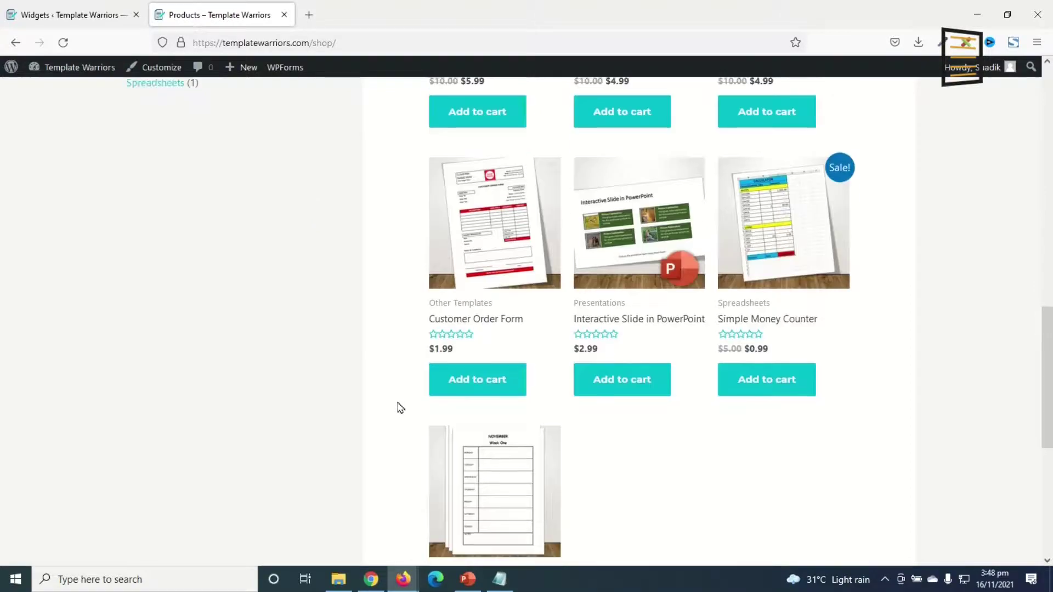
scroll(400, 406, up, 14)
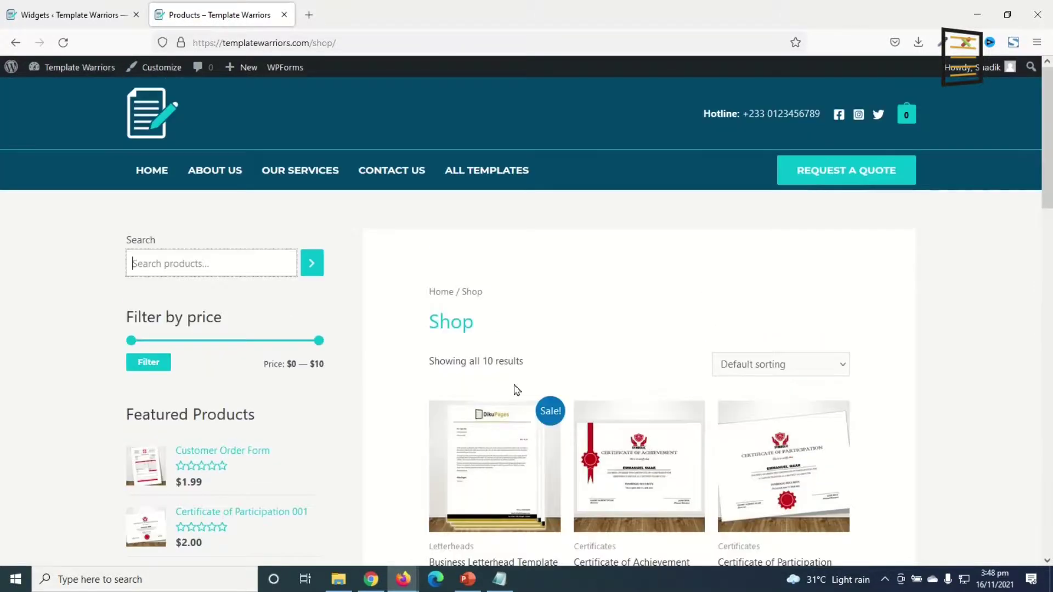
scroll(513, 375, down, 18)
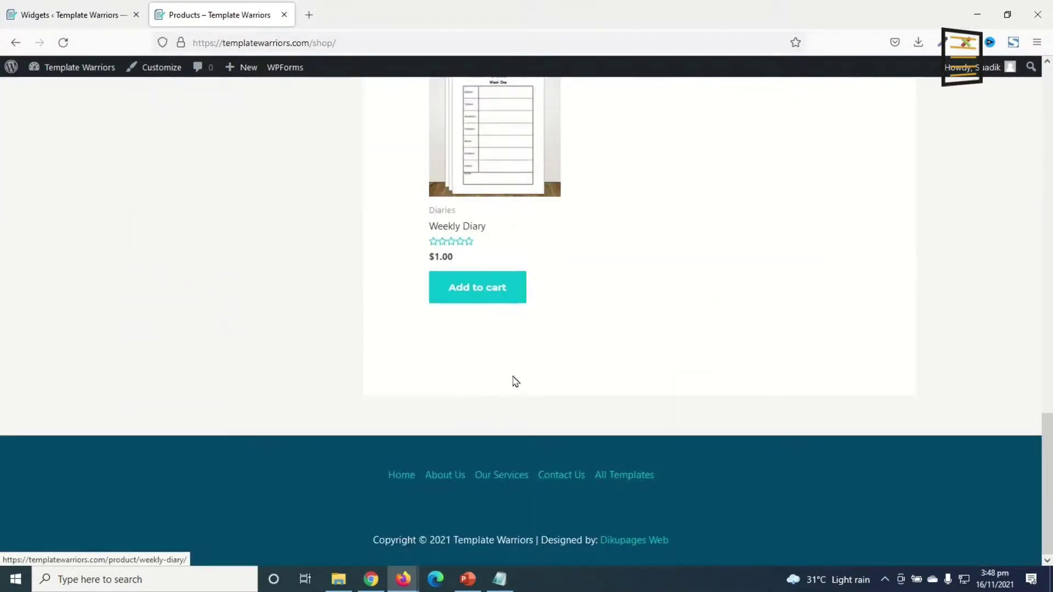
scroll(514, 380, up, 5)
scroll(512, 381, up, 12)
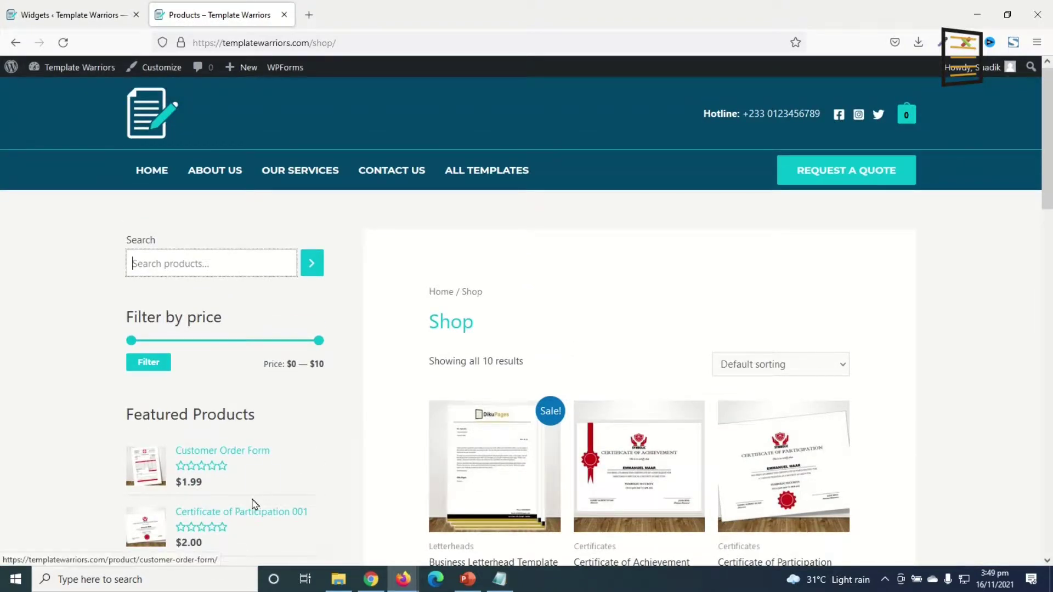
Step: Open the Business Letterhead Template product from the shop, add it to the cart and view the cart
scroll(359, 440, down, 4)
click(163, 348)
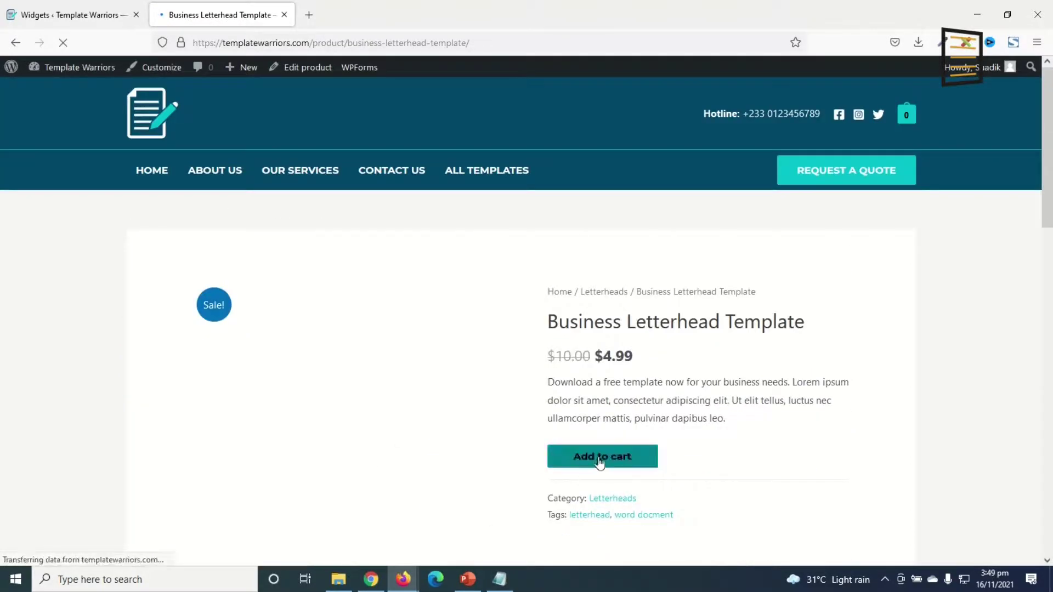
click(599, 461)
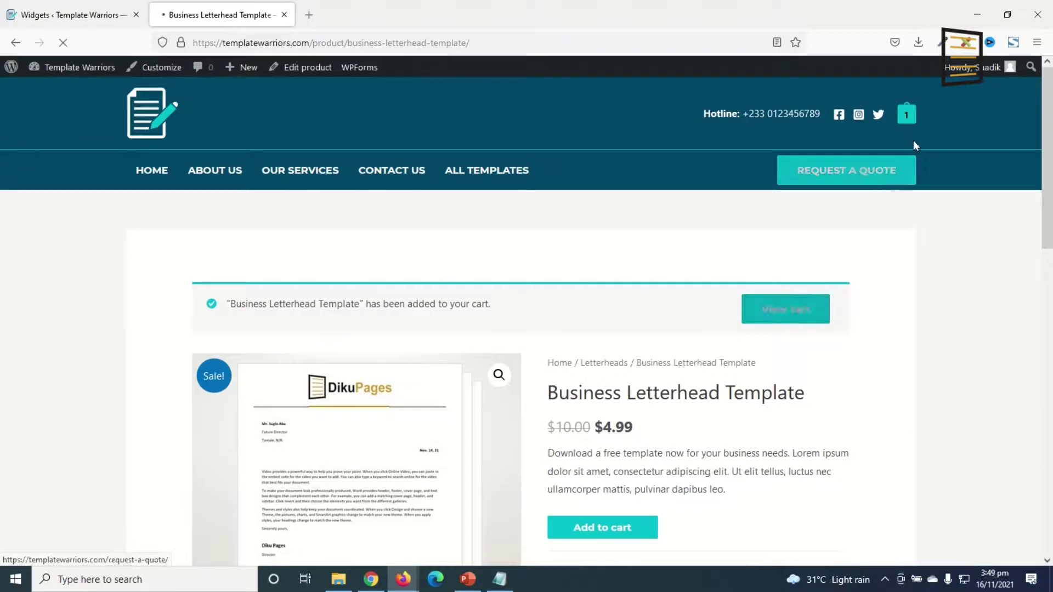
click(907, 119)
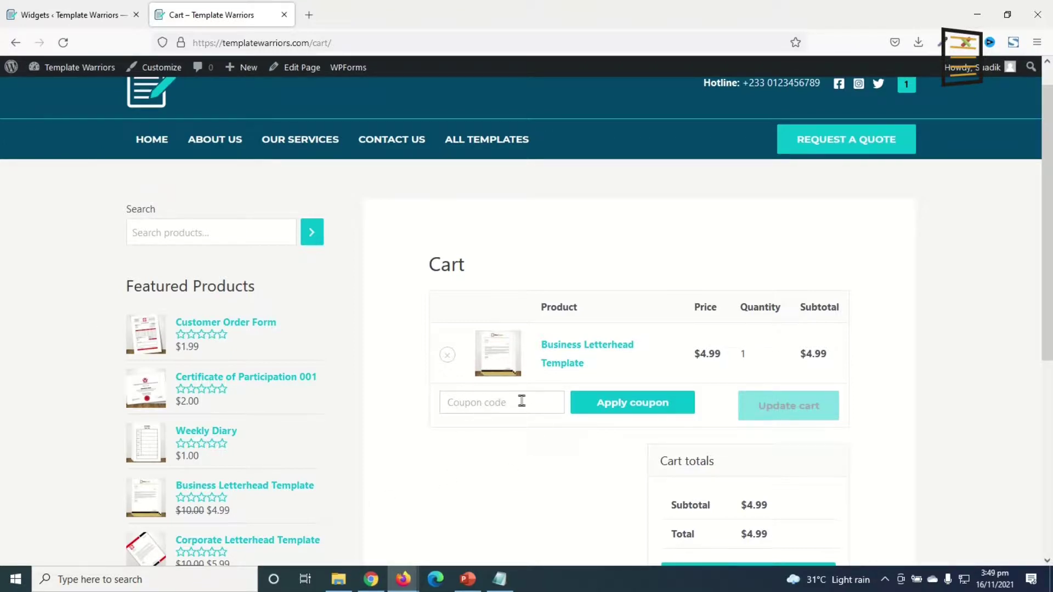
Step: Apply the coupon 100OFF to the cart and proceed to checkout
text(100)
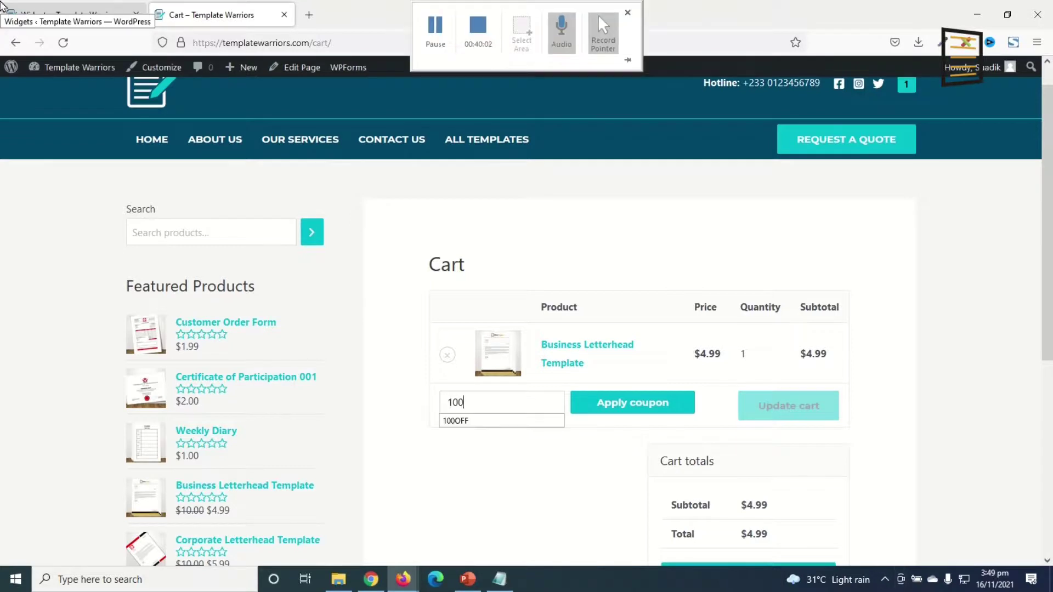
click(488, 421)
click(634, 404)
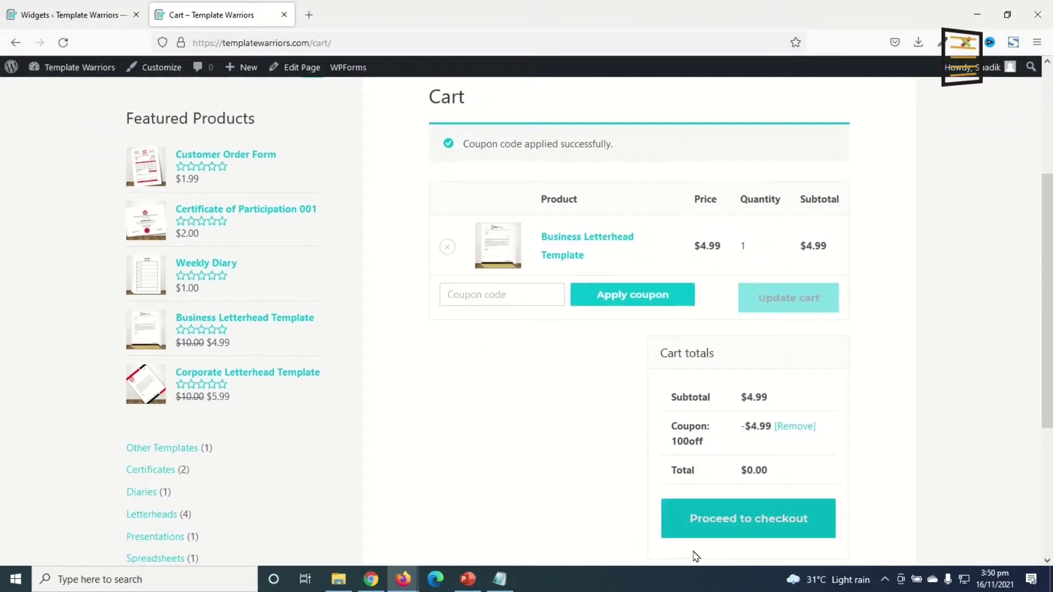
click(736, 532)
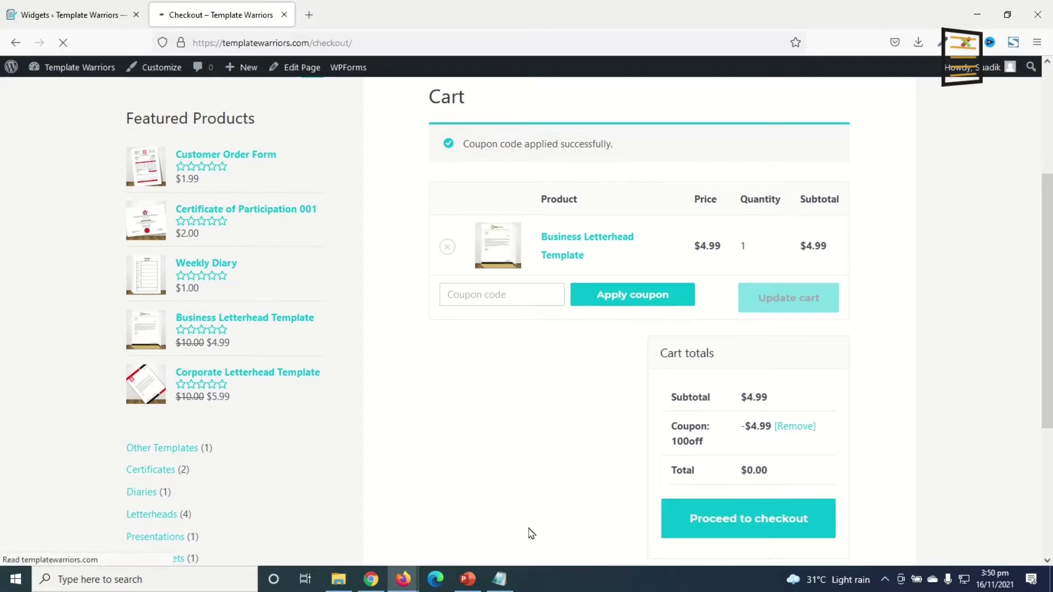
Step: Complete the billing details with the customer's name, address, phone number and e-mail, and place the order
scroll(538, 499, down, 6)
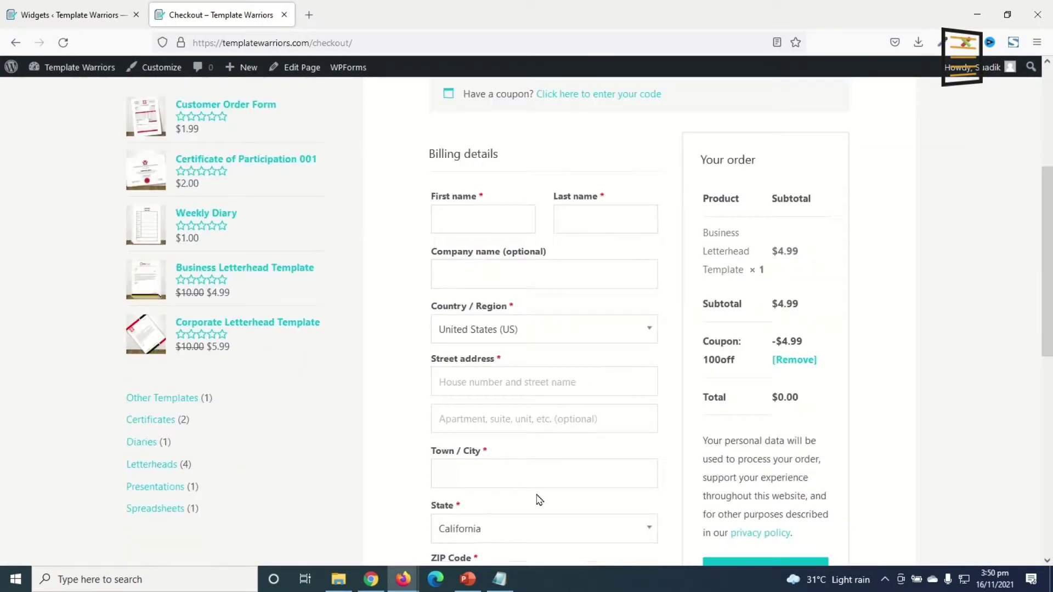
scroll(554, 470, up, 7)
scroll(555, 470, down, 3)
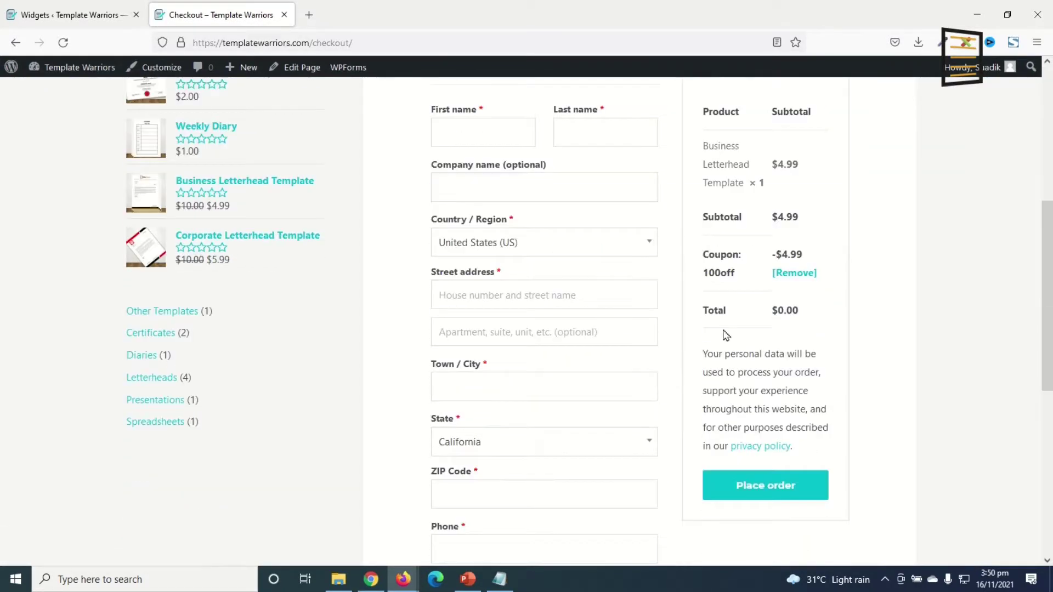
drag(776, 311, 808, 316)
scroll(485, 432, up, 2)
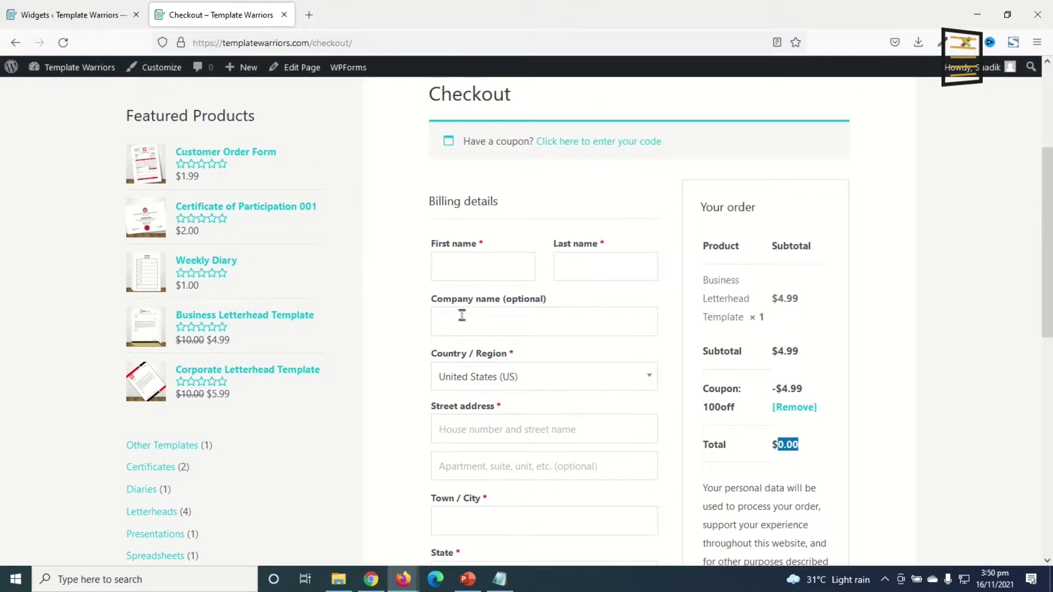
scroll(521, 274, down, 6)
scroll(538, 381, up, 7)
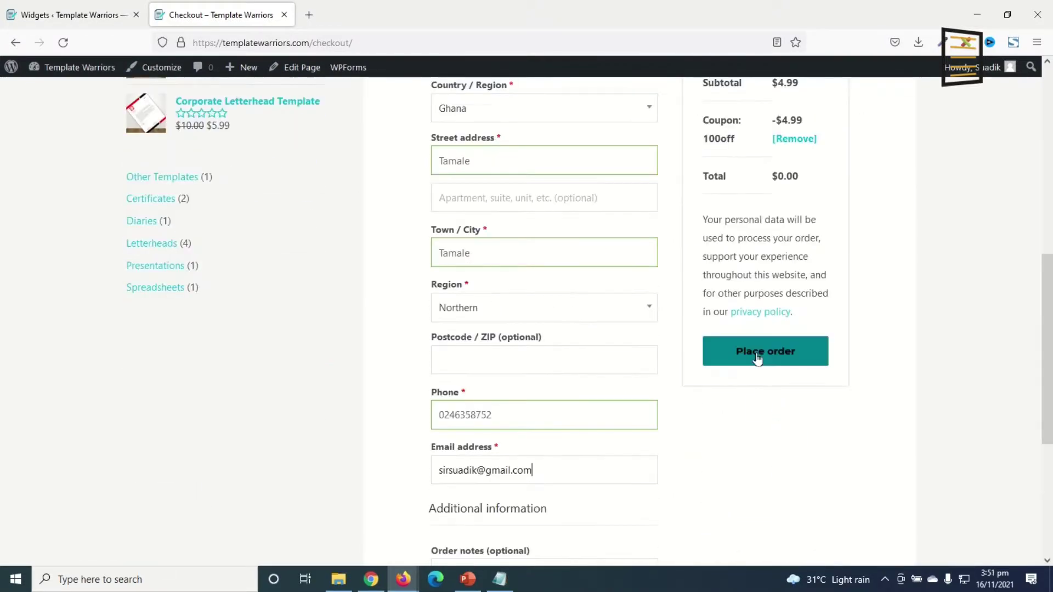
click(756, 358)
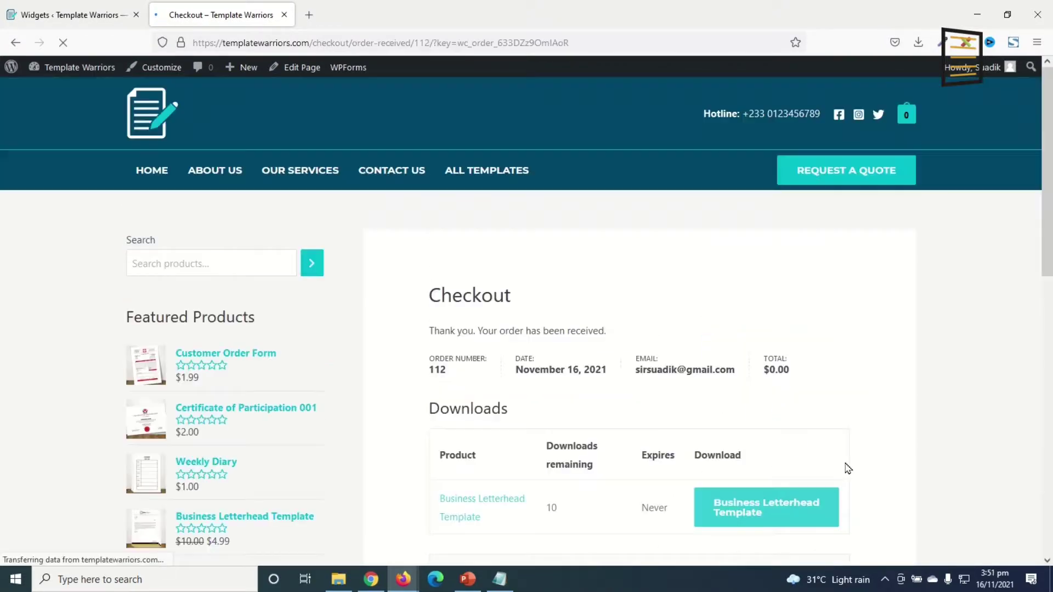
Step: Download the purchased Business Letterhead Template from the order confirmation, save the ZIP file and show the browser's downloads
scroll(583, 353, down, 2)
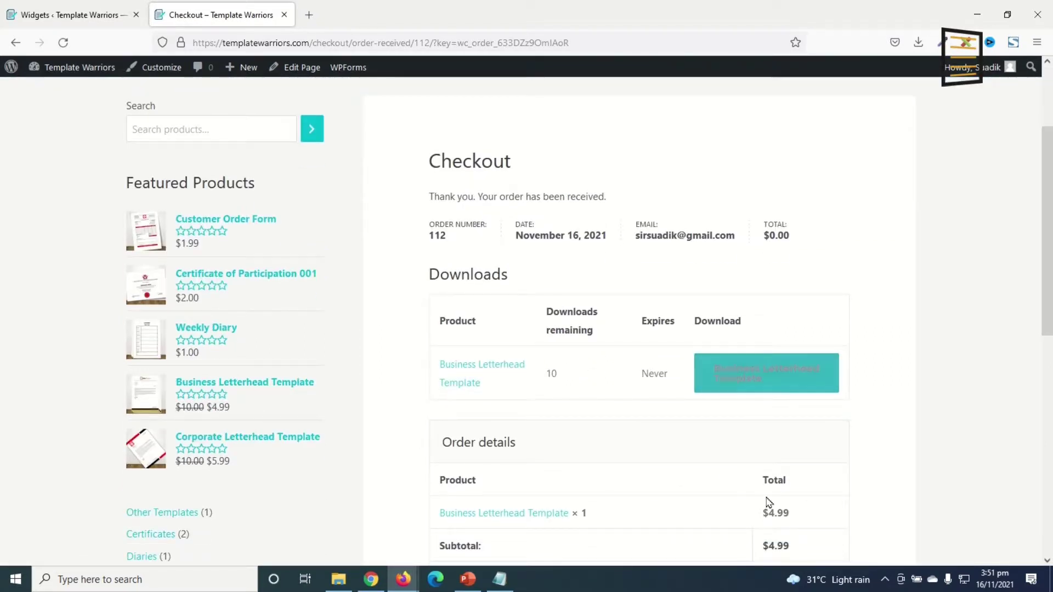
click(743, 379)
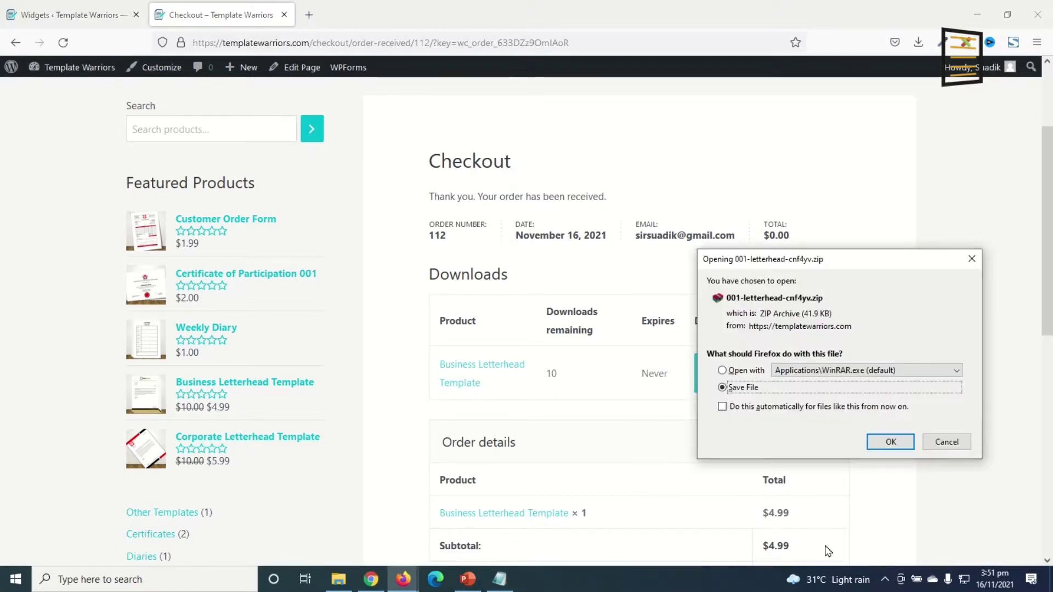
click(884, 441)
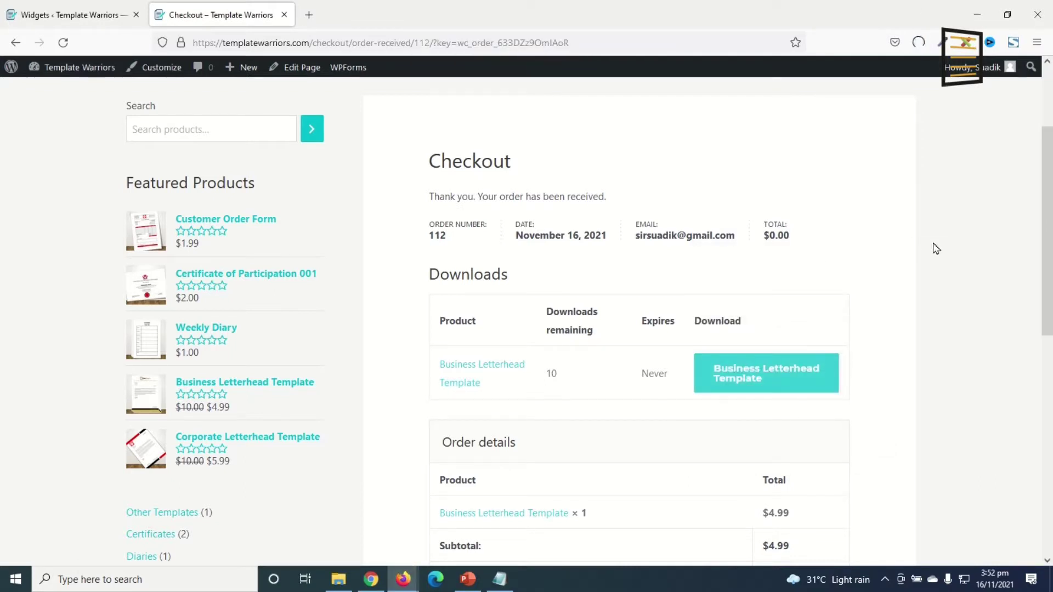
click(918, 42)
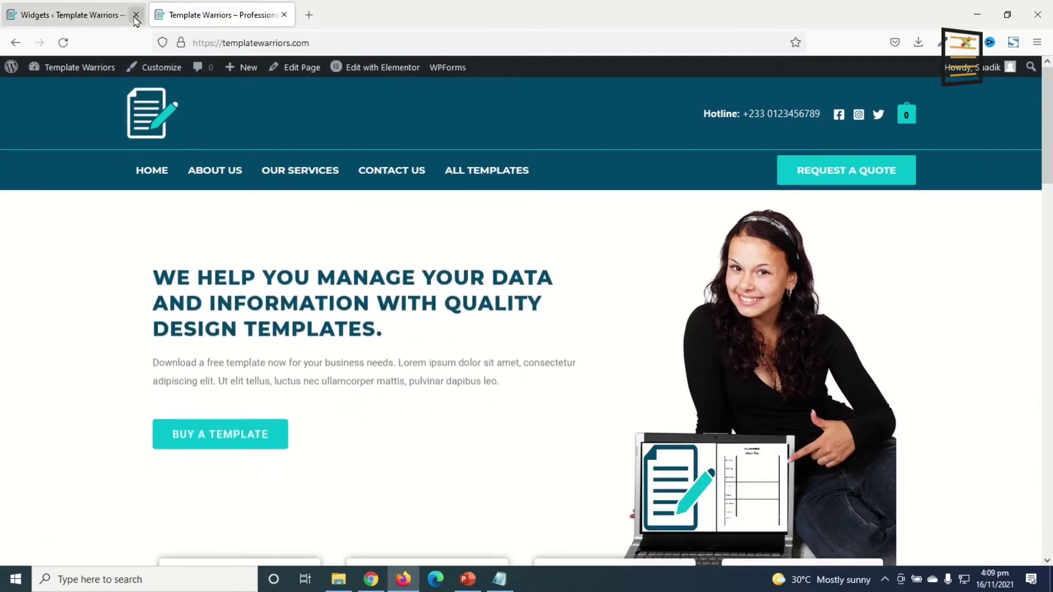
Step: Close the widgets page and review the finished home page from the hero section through the product sections to the footer
click(136, 15)
scroll(661, 355, down, 10)
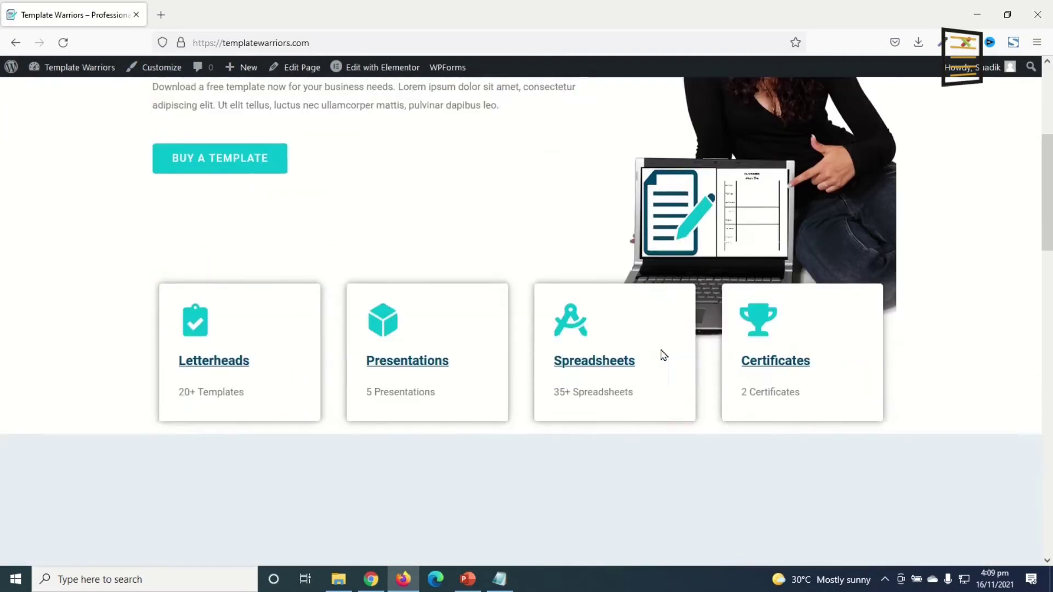
scroll(662, 355, down, 10)
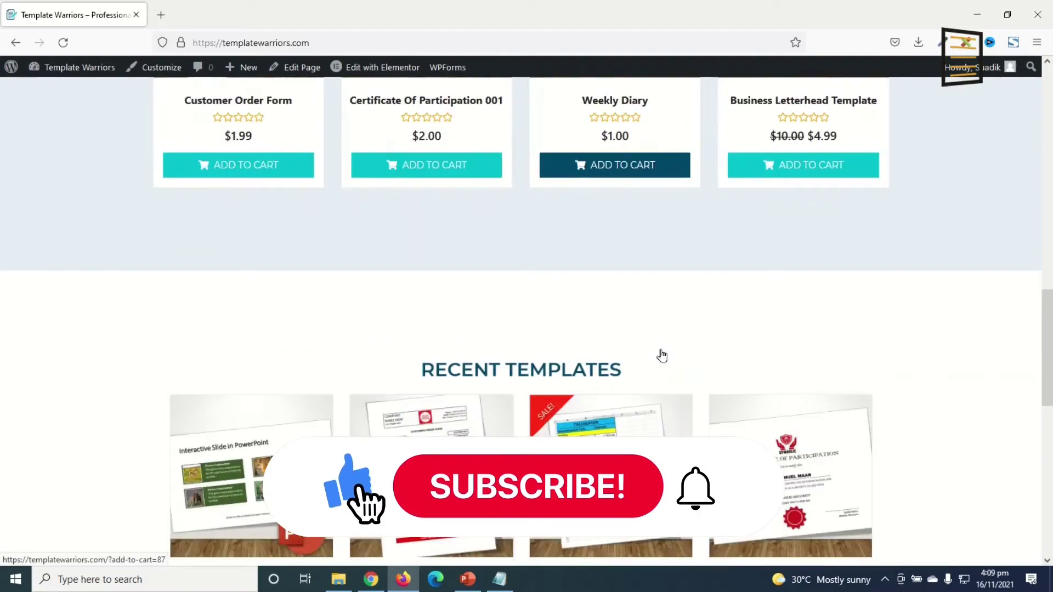
scroll(662, 355, down, 5)
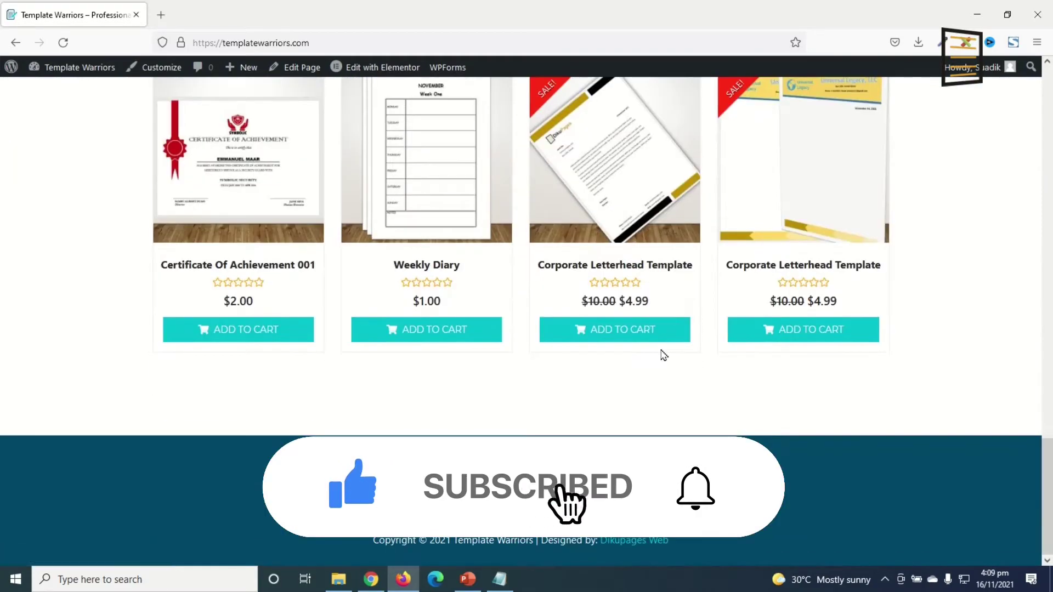
scroll(679, 359, up, 7)
scroll(783, 405, up, 10)
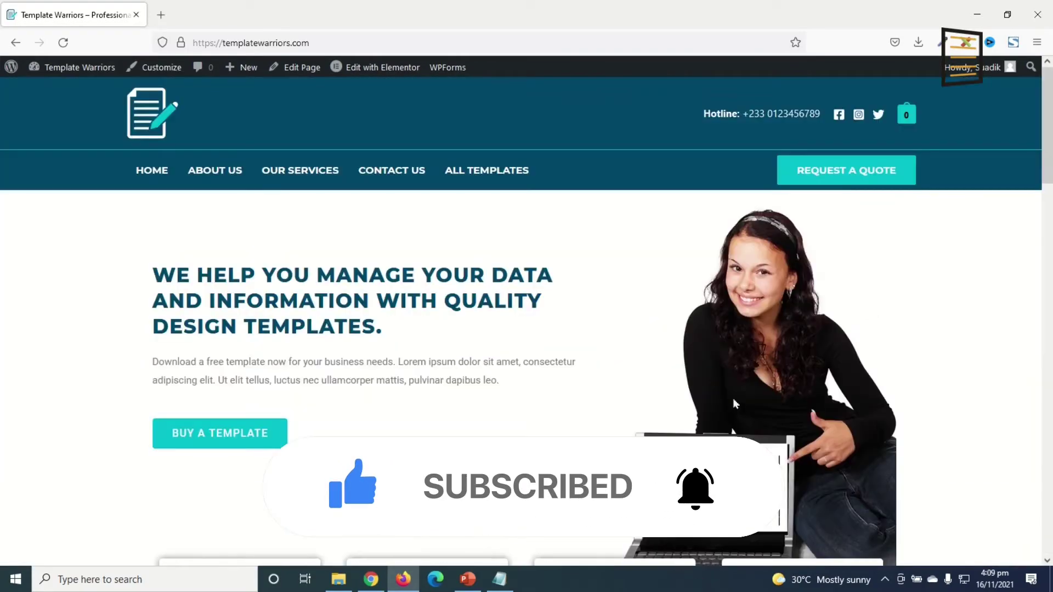
scroll(707, 384, down, 1)
scroll(740, 363, up, 1)
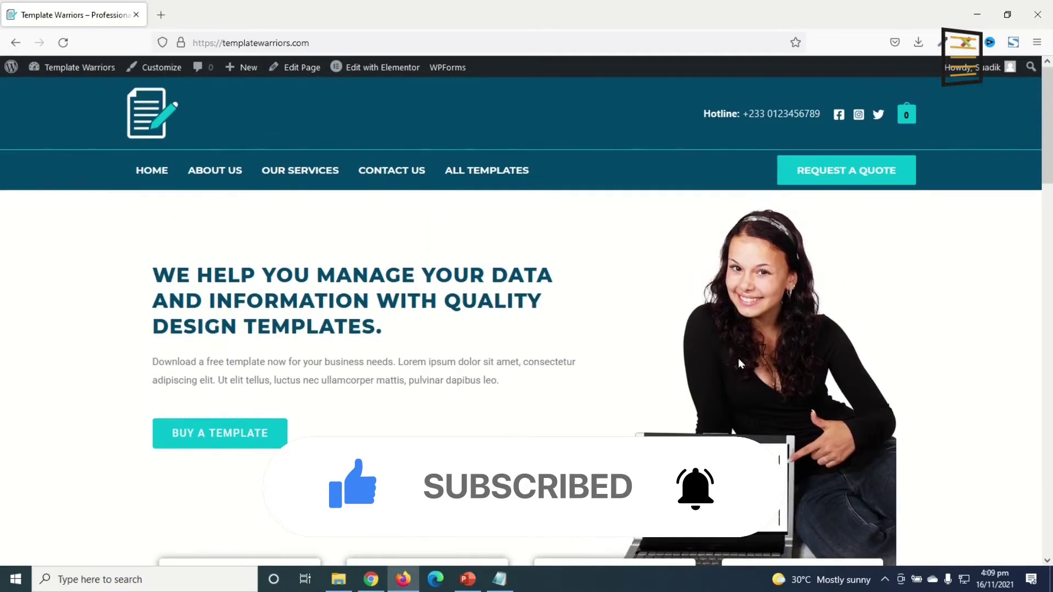